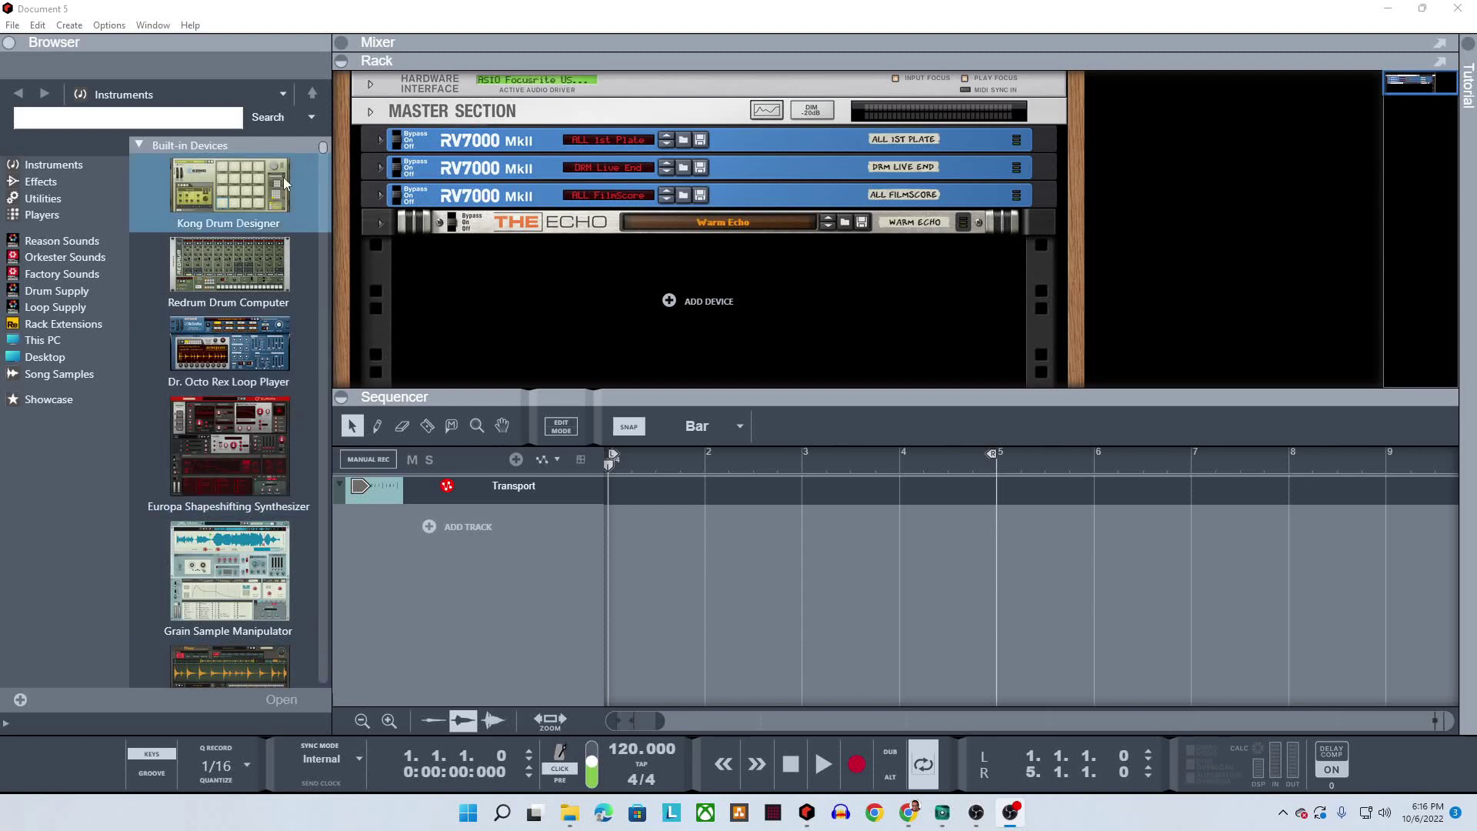
Drag a Kong Drum Designer with the Kong Kit patch into the rack and move the piano keys window aside
{"action": "left_click_drag", "start_coordinate": [229, 184], "coordinate": [749, 369]}
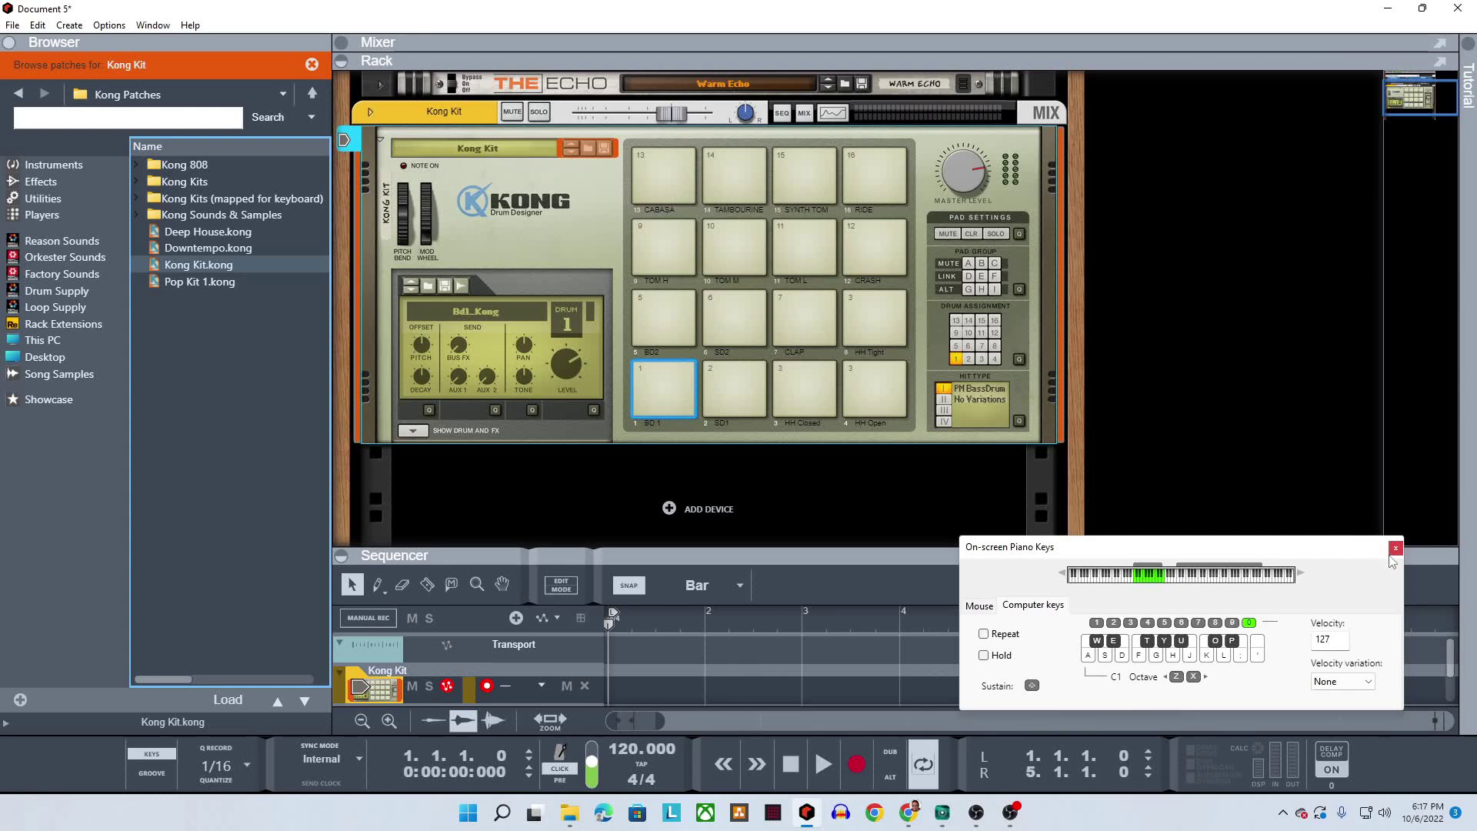
{"action": "left_click_drag", "start_coordinate": [1292, 554], "coordinate": [1317, 593]}
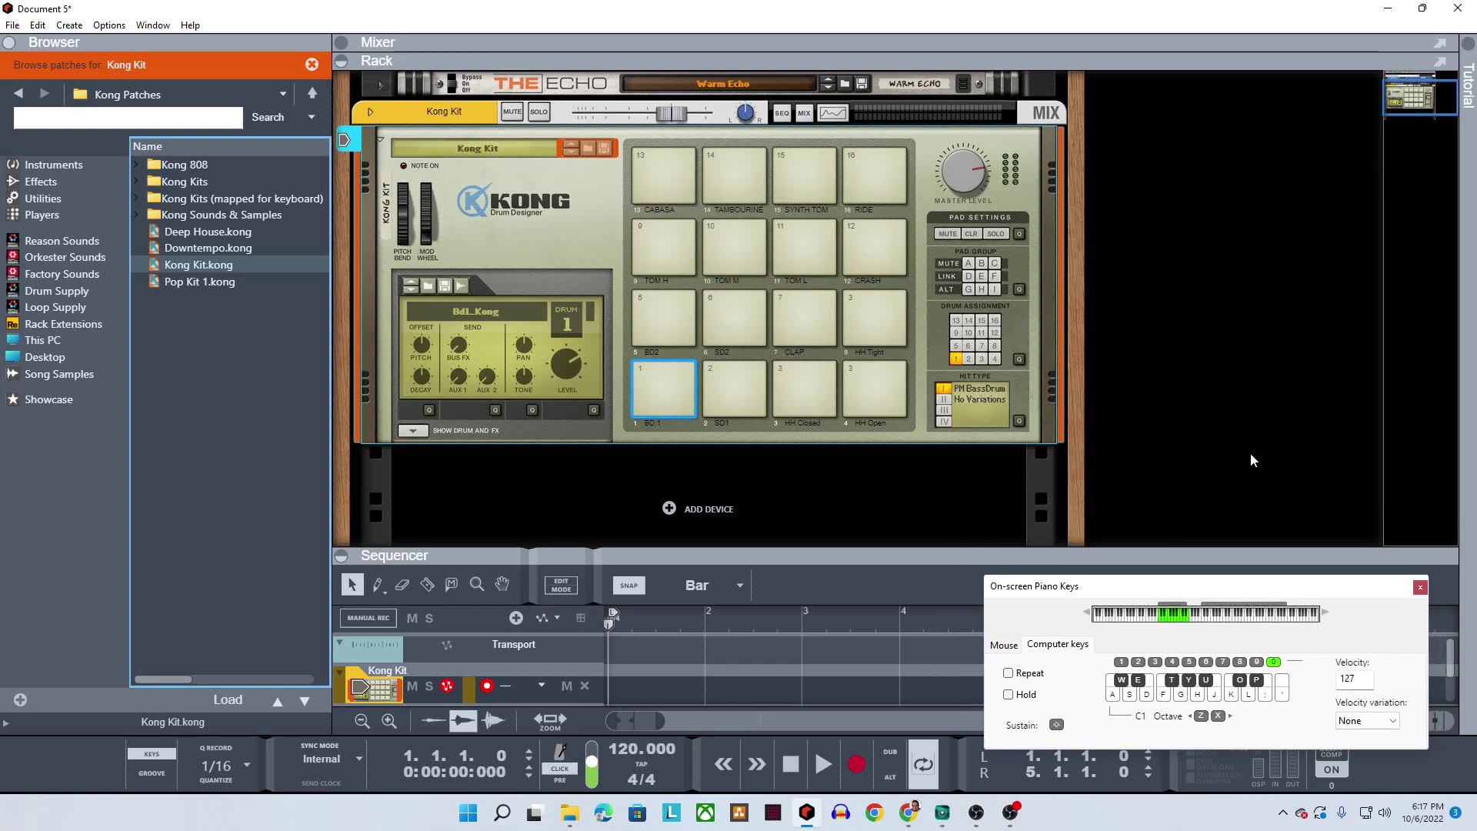
Reset the Kong device to an empty Init Patch via Reset Device, then select pad 1
{"action": "right_click", "coordinate": [589, 150]}
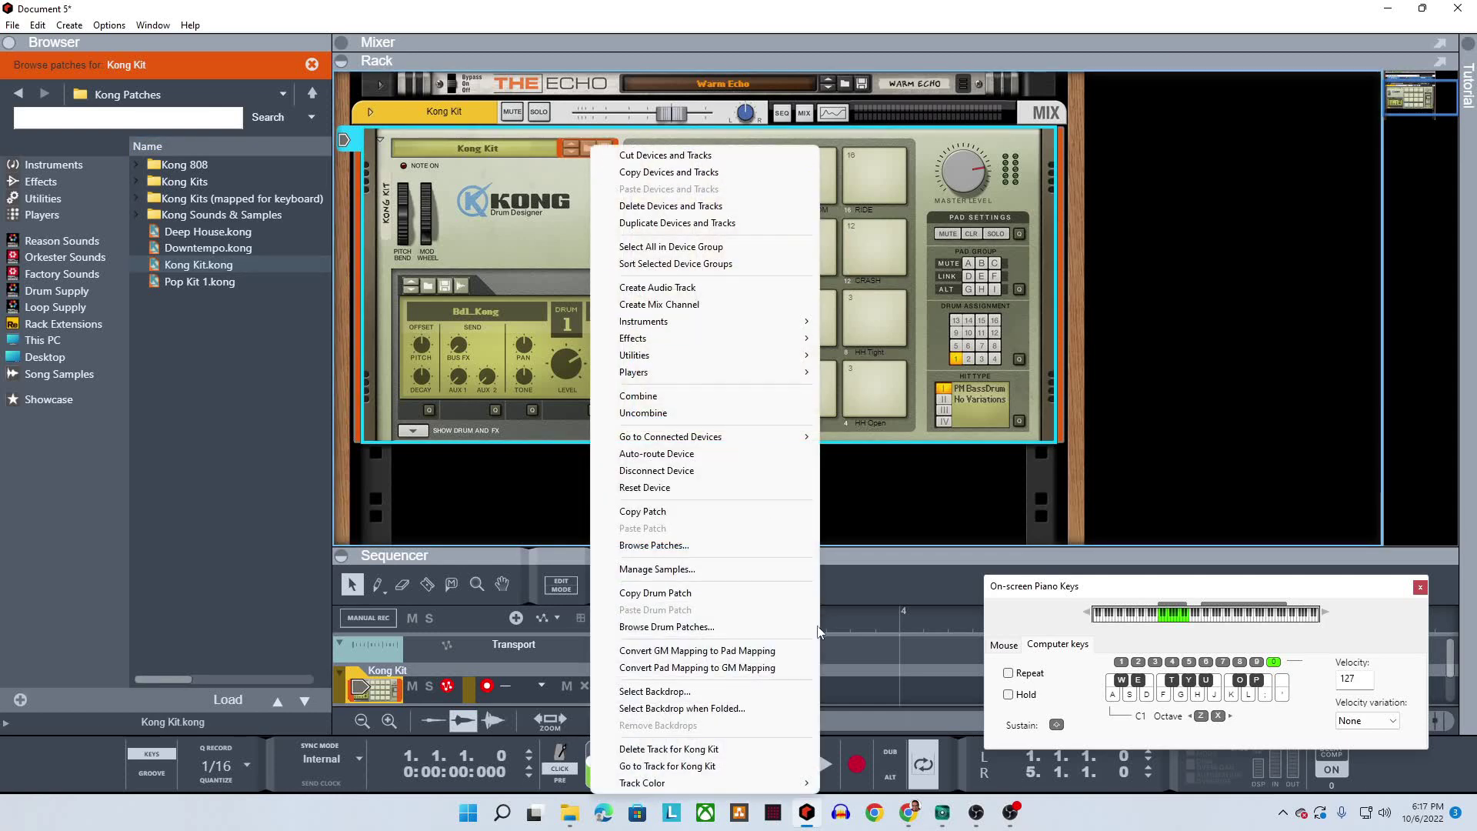
{"action": "left_click", "coordinate": [754, 496]}
{"action": "left_click", "coordinate": [723, 386]}
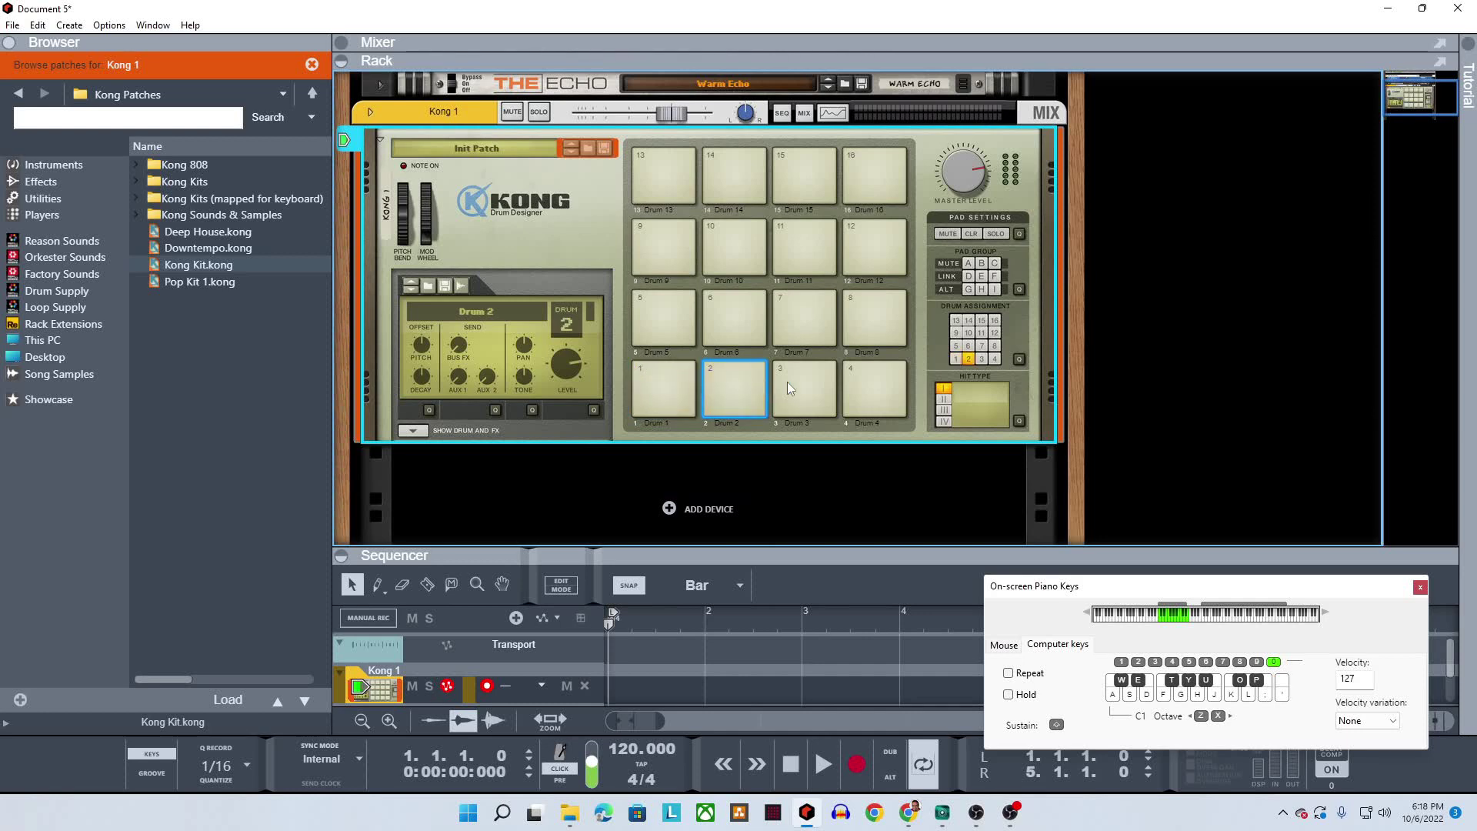
{"action": "left_click", "coordinate": [875, 389]}
{"action": "left_click", "coordinate": [723, 389]}
{"action": "left_click", "coordinate": [666, 377]}
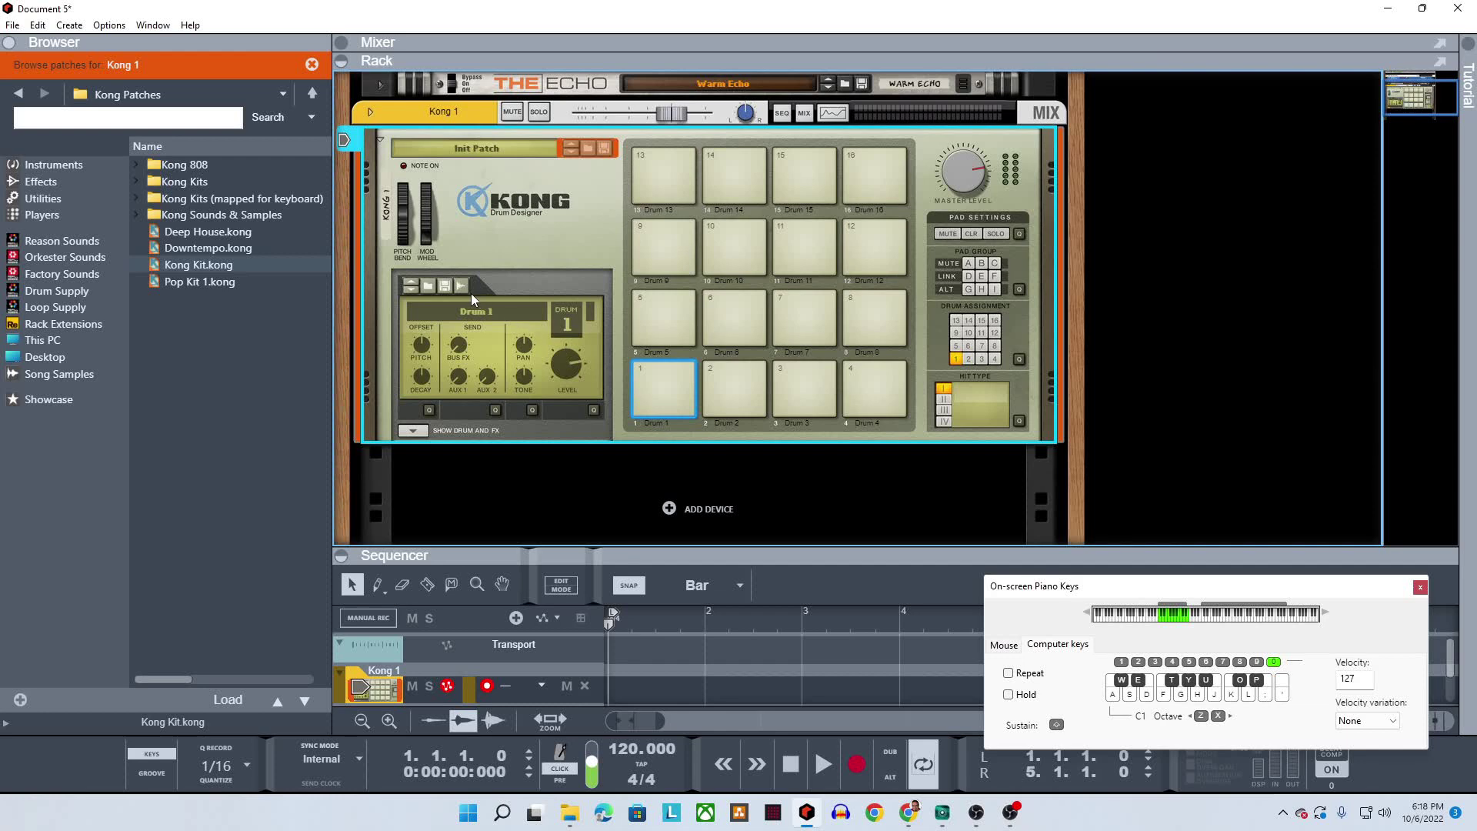
Record new samples into Kong pads 1 and 2 with the Sample button
{"action": "left_click", "coordinate": [678, 382]}
{"action": "left_click", "coordinate": [668, 404]}
{"action": "left_click", "coordinate": [460, 286]}
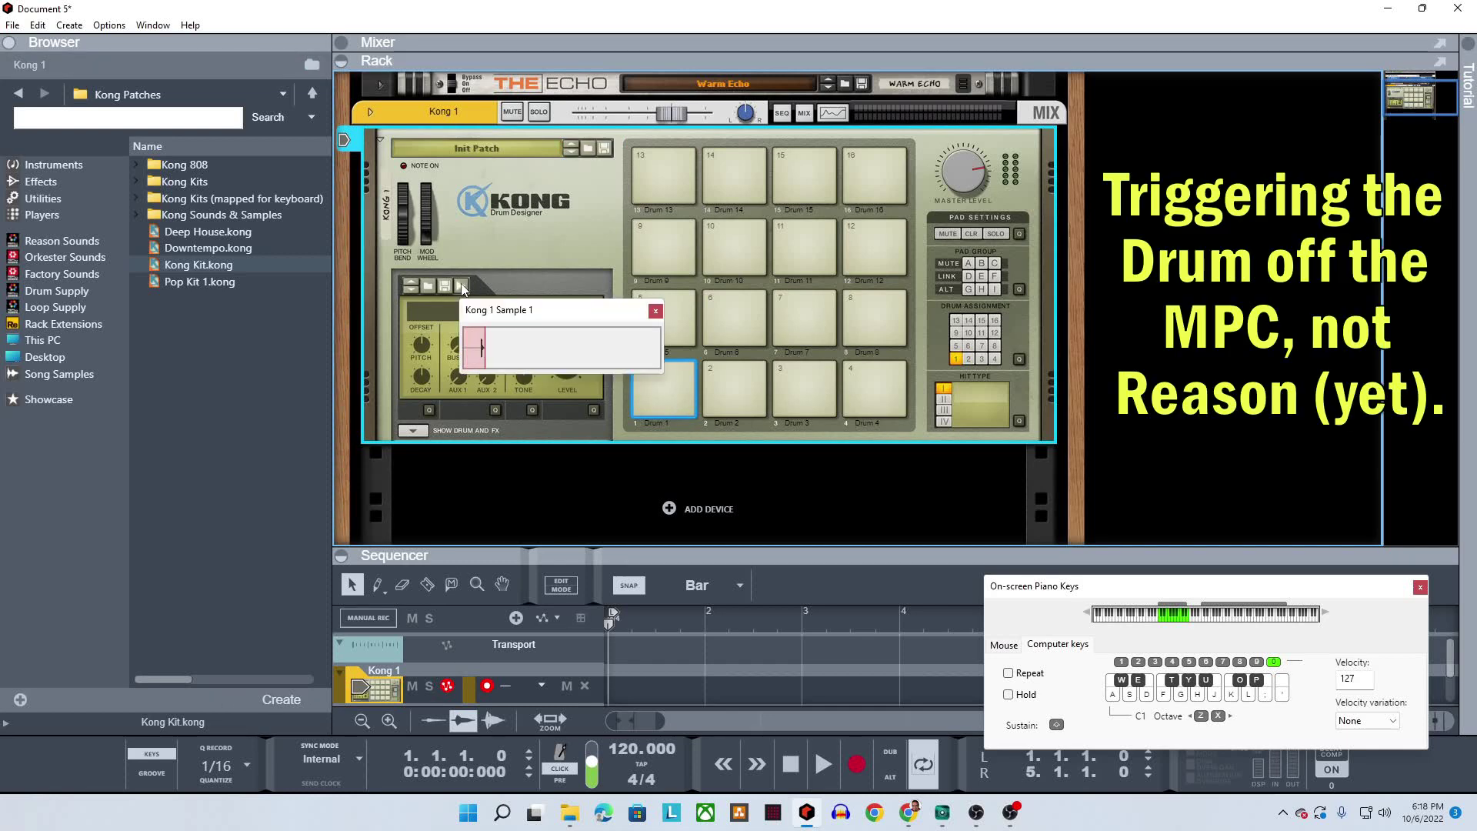
{"action": "left_click", "coordinate": [462, 287]}
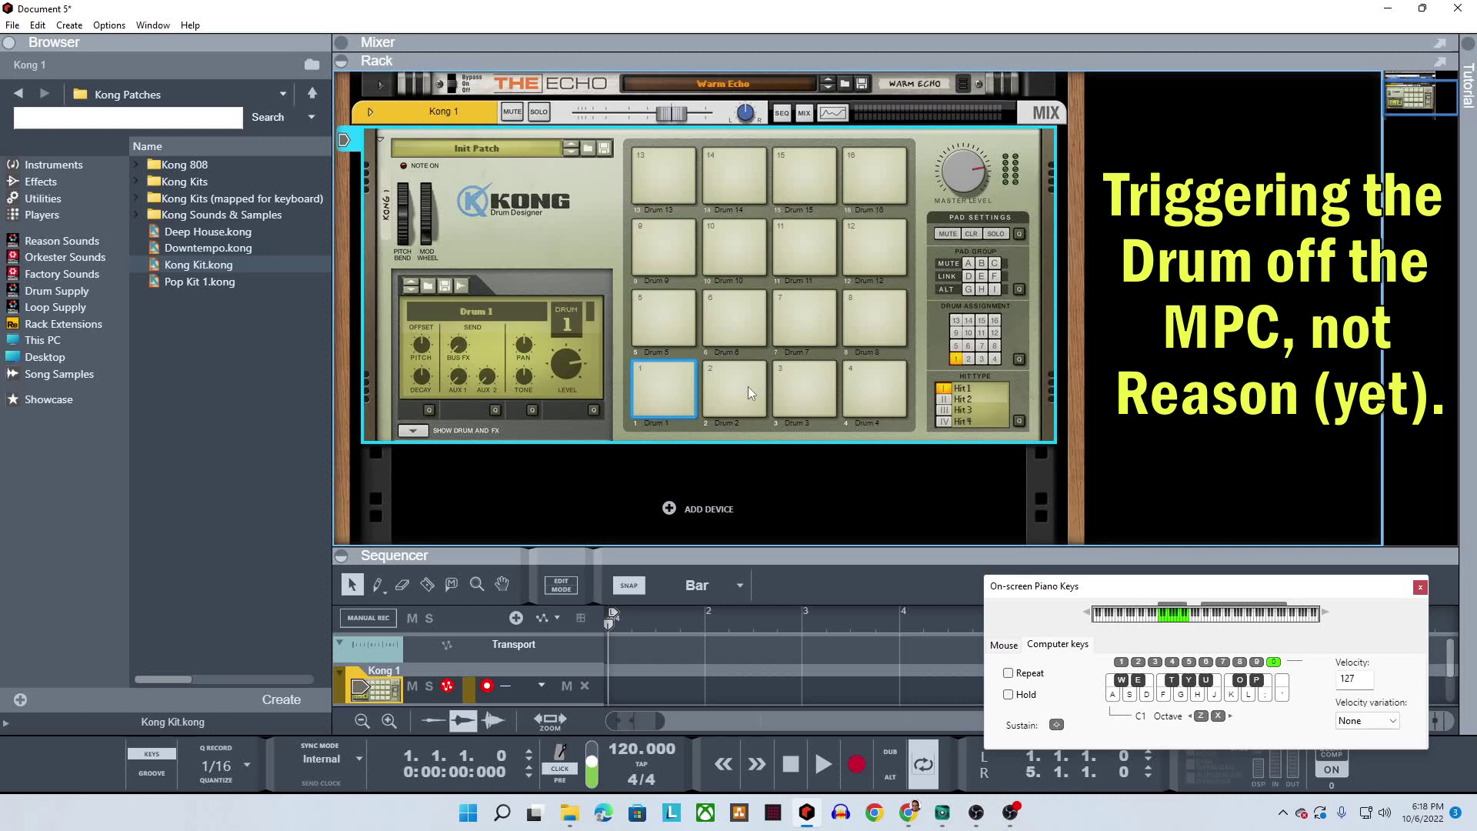
{"action": "left_click", "coordinate": [748, 392]}
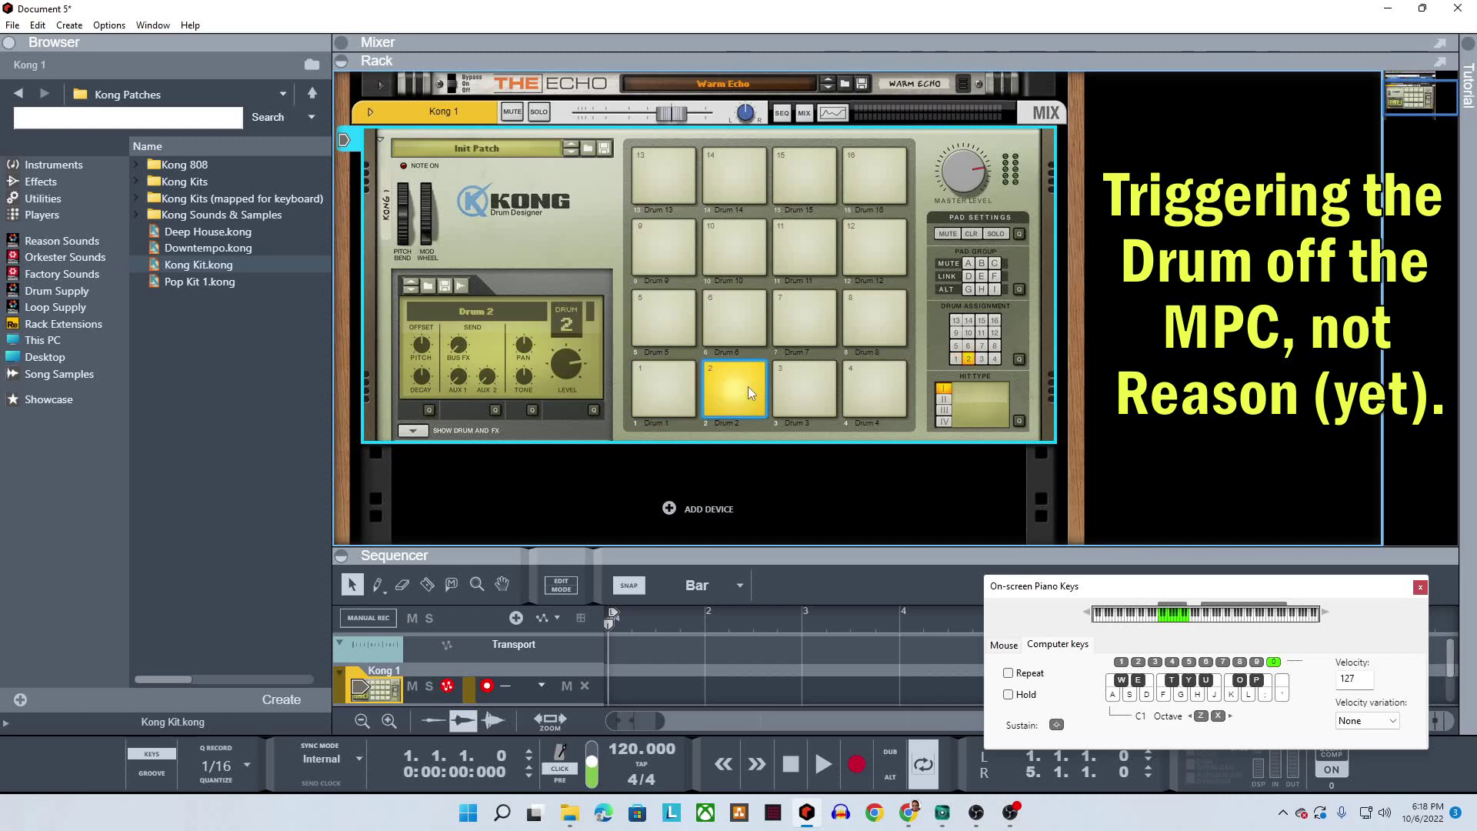
{"action": "left_click", "coordinate": [462, 287]}
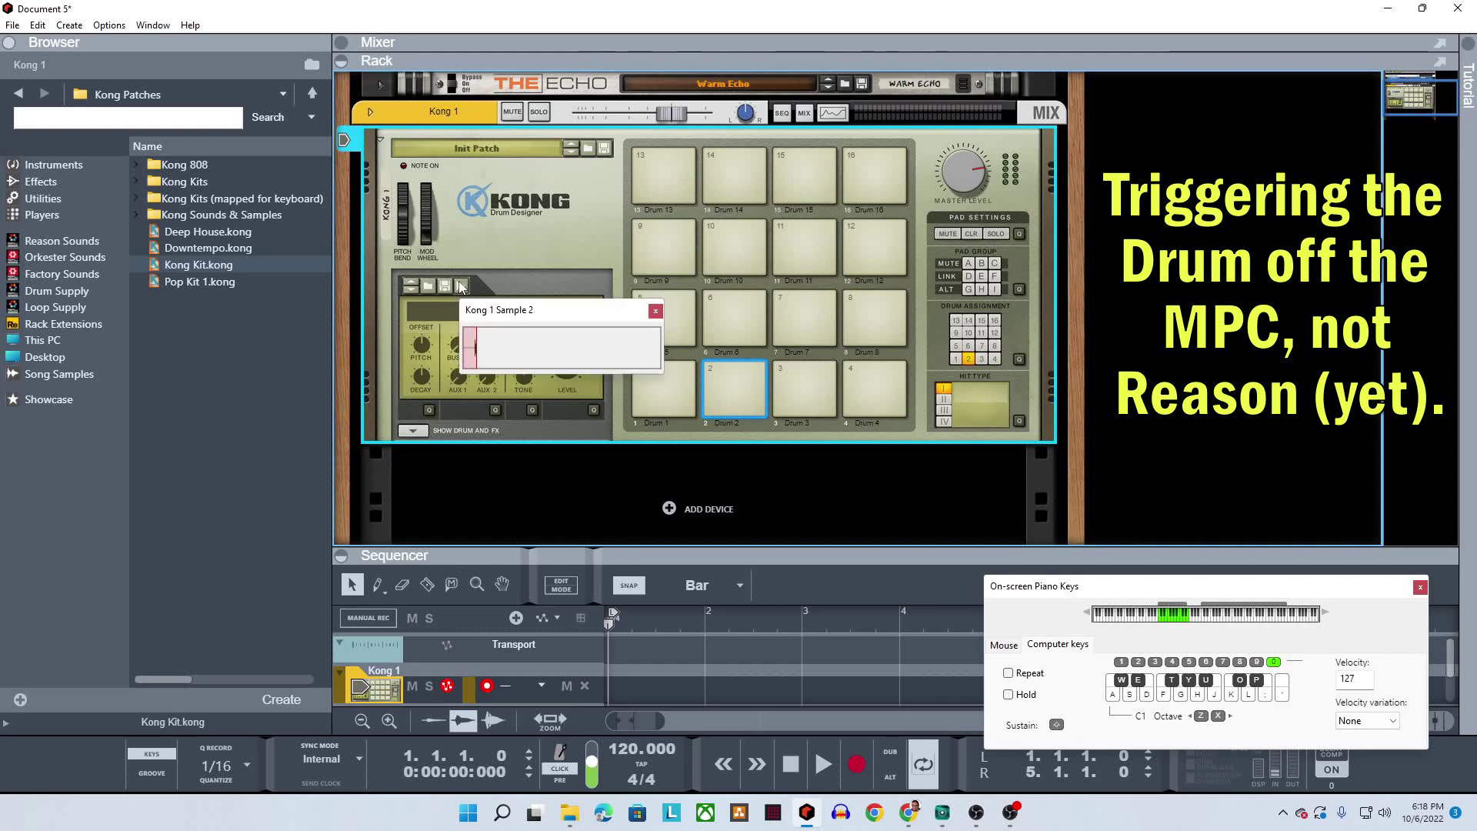
{"action": "left_click", "coordinate": [461, 287]}
Record new samples into Kong pads 3 and 4 the same way
{"action": "left_click", "coordinate": [817, 390]}
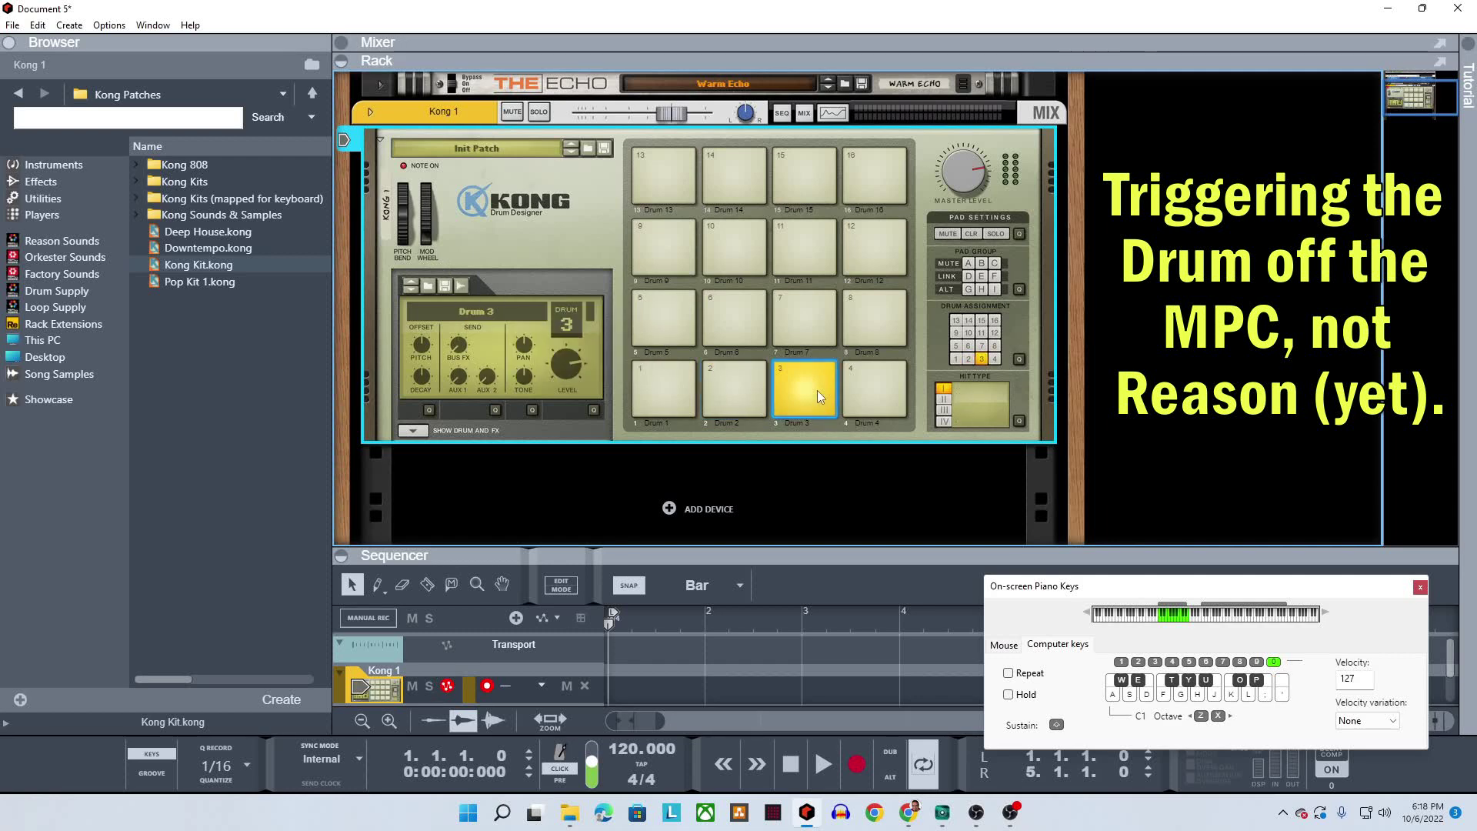
{"action": "left_click", "coordinate": [462, 286]}
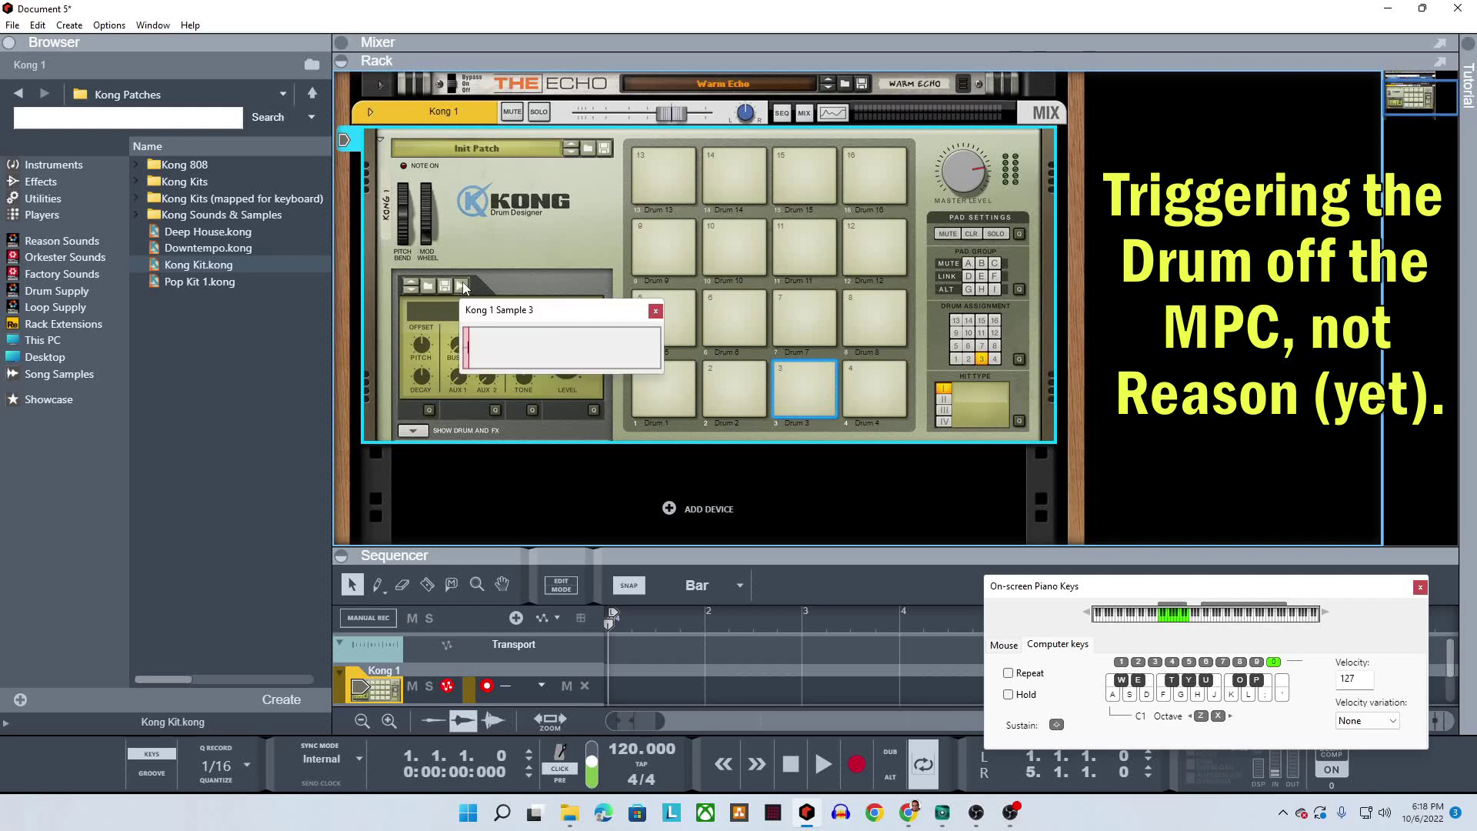
{"action": "left_click", "coordinate": [462, 286]}
{"action": "left_click", "coordinate": [865, 382]}
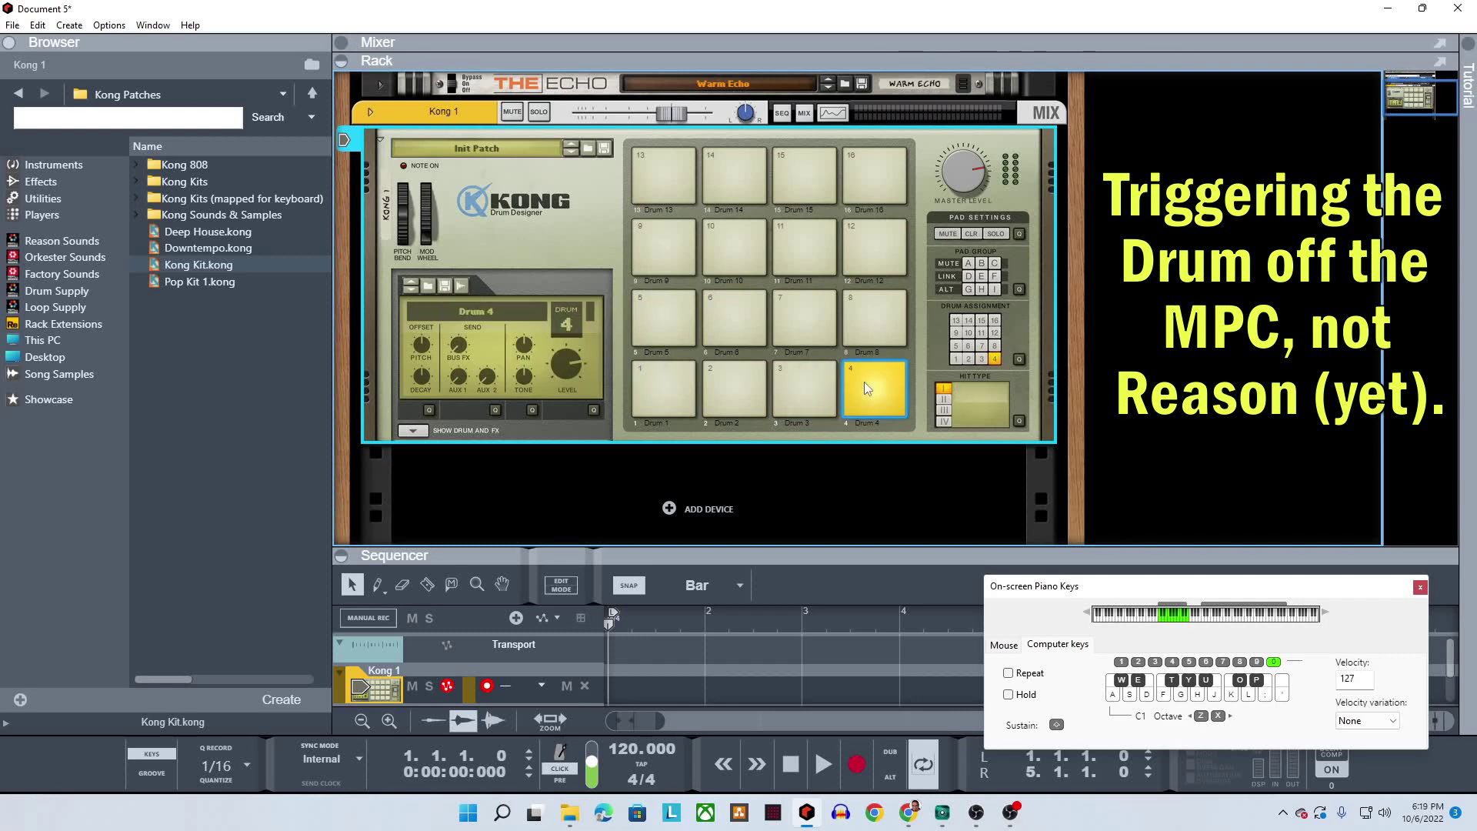
{"action": "left_click", "coordinate": [462, 286]}
{"action": "left_click", "coordinate": [464, 284]}
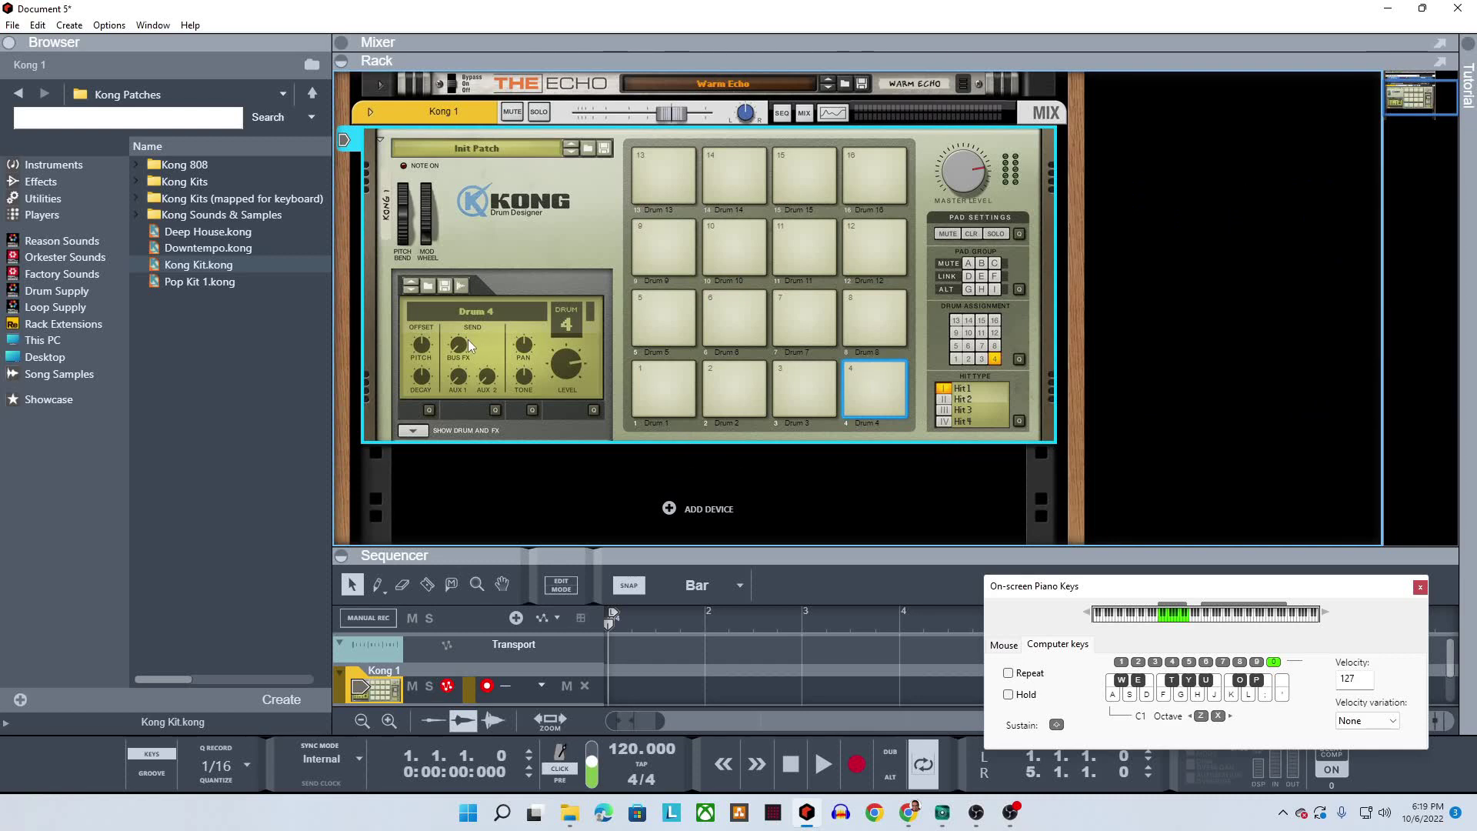
Play pads 1–4 to audition the newly recorded samples
{"action": "left_click", "coordinate": [666, 382]}
{"action": "left_click", "coordinate": [763, 400]}
{"action": "left_click", "coordinate": [806, 400]}
{"action": "left_click", "coordinate": [884, 394]}
{"action": "left_click", "coordinate": [800, 400]}
{"action": "left_click", "coordinate": [731, 396]}
{"action": "left_click", "coordinate": [676, 391]}
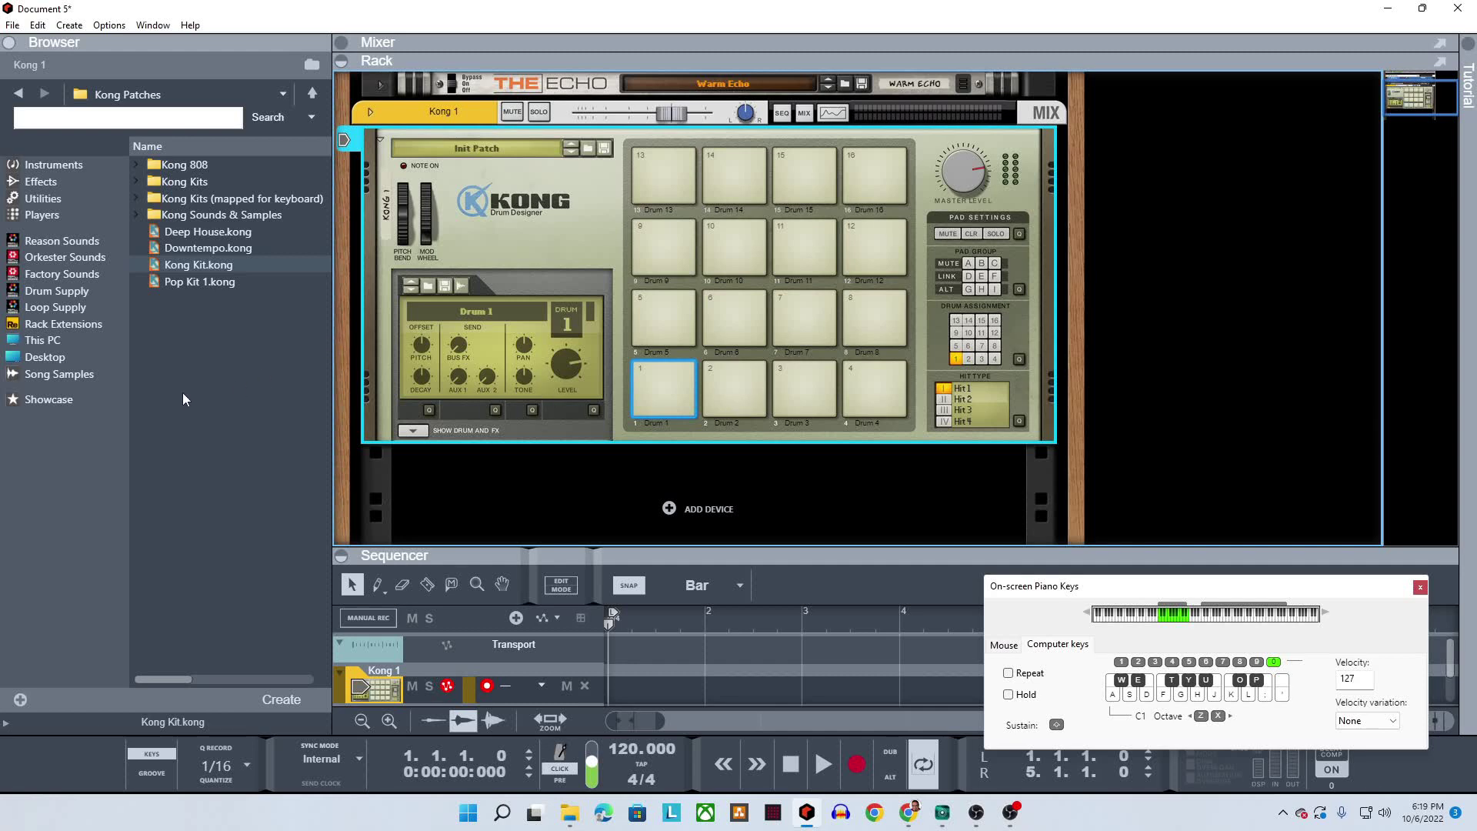
Expand All Self-contained Samples under Song Samples, preview Samples 1–4, and bring up Sample 1's options
{"action": "left_click", "coordinate": [58, 375]}
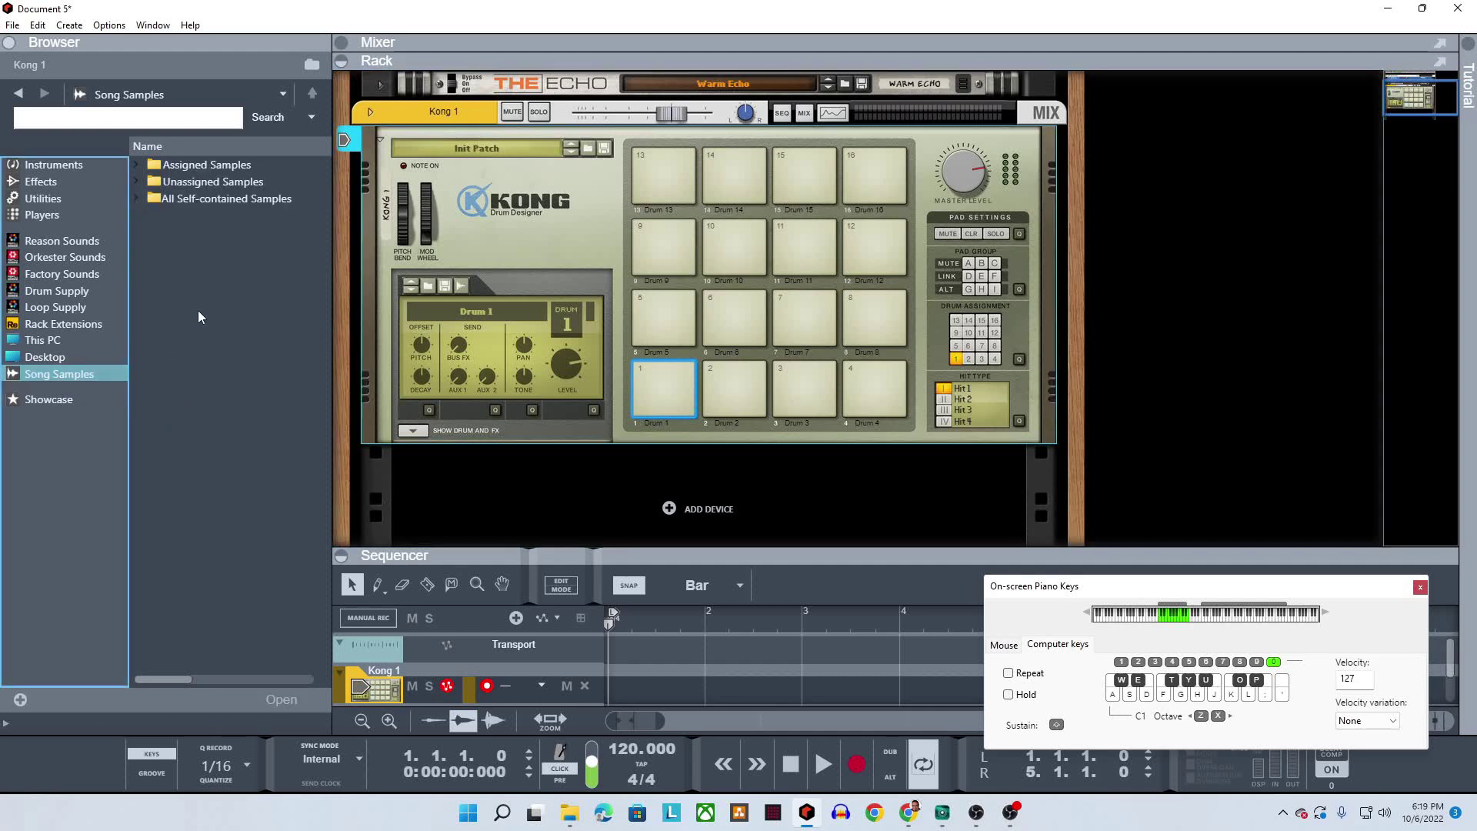
{"action": "left_click", "coordinate": [136, 197]}
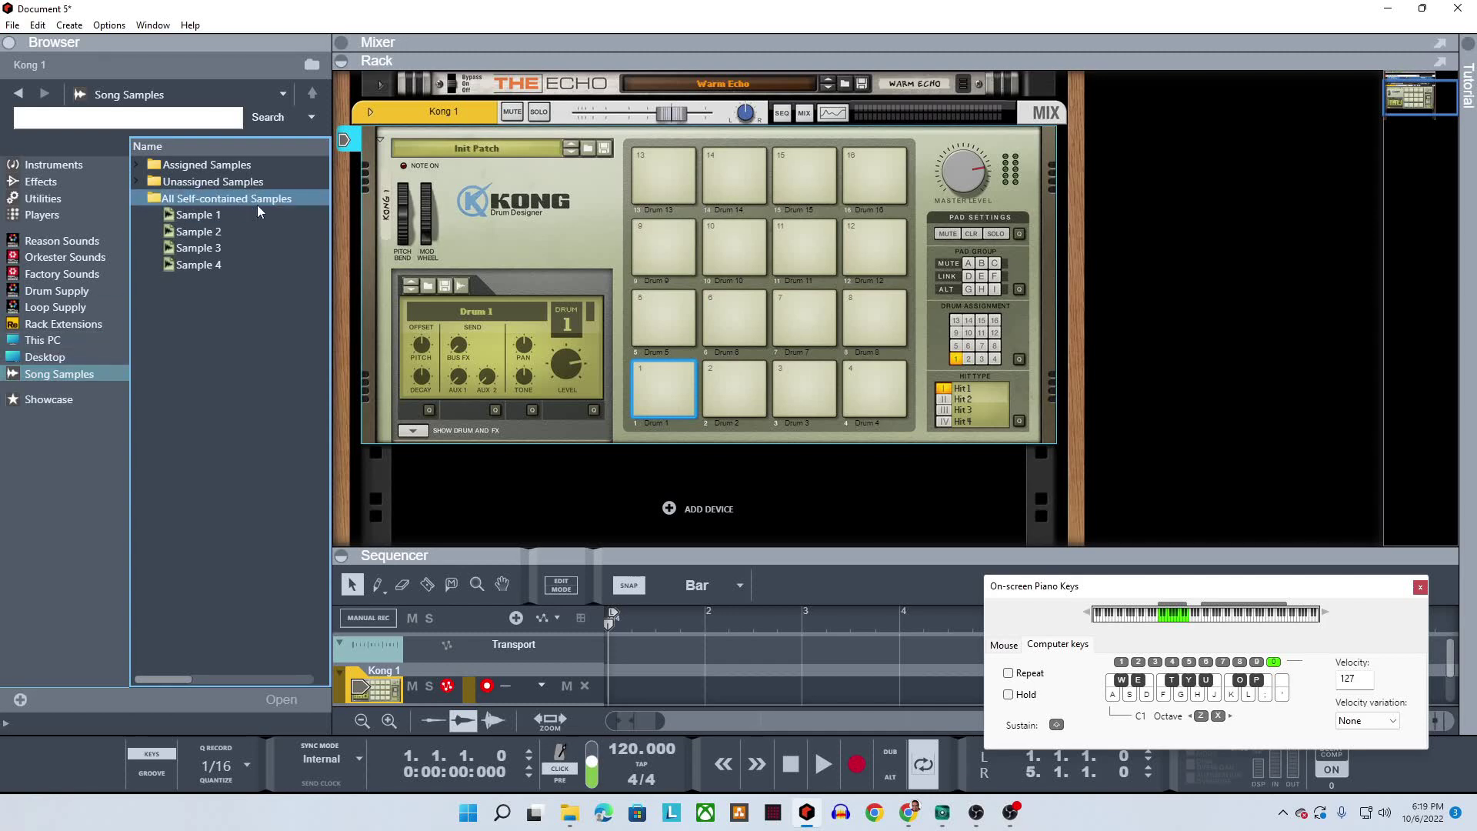
{"action": "left_click", "coordinate": [224, 215]}
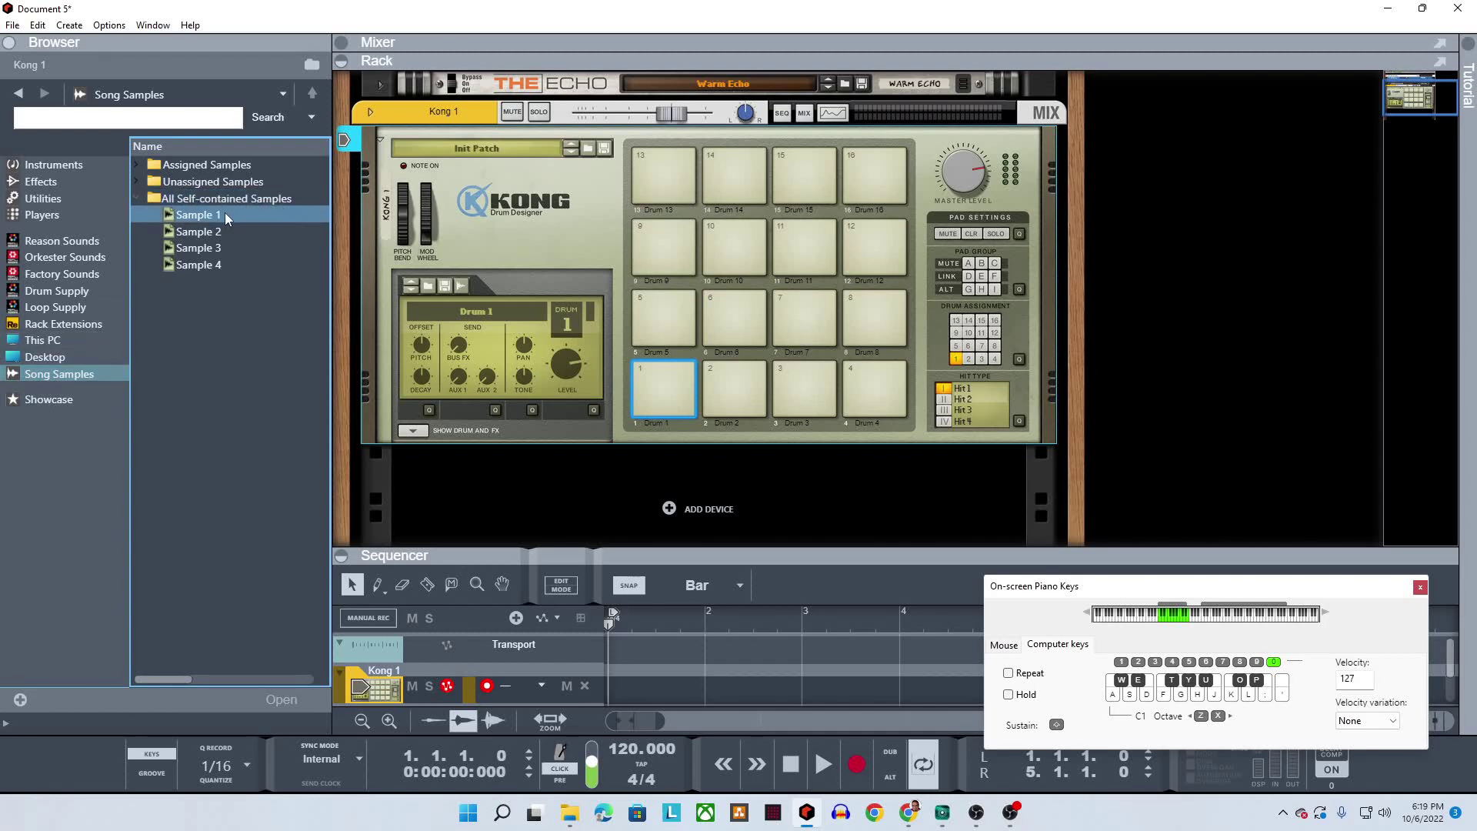
{"action": "left_click", "coordinate": [191, 232]}
{"action": "left_click", "coordinate": [192, 248]}
{"action": "left_click", "coordinate": [194, 265]}
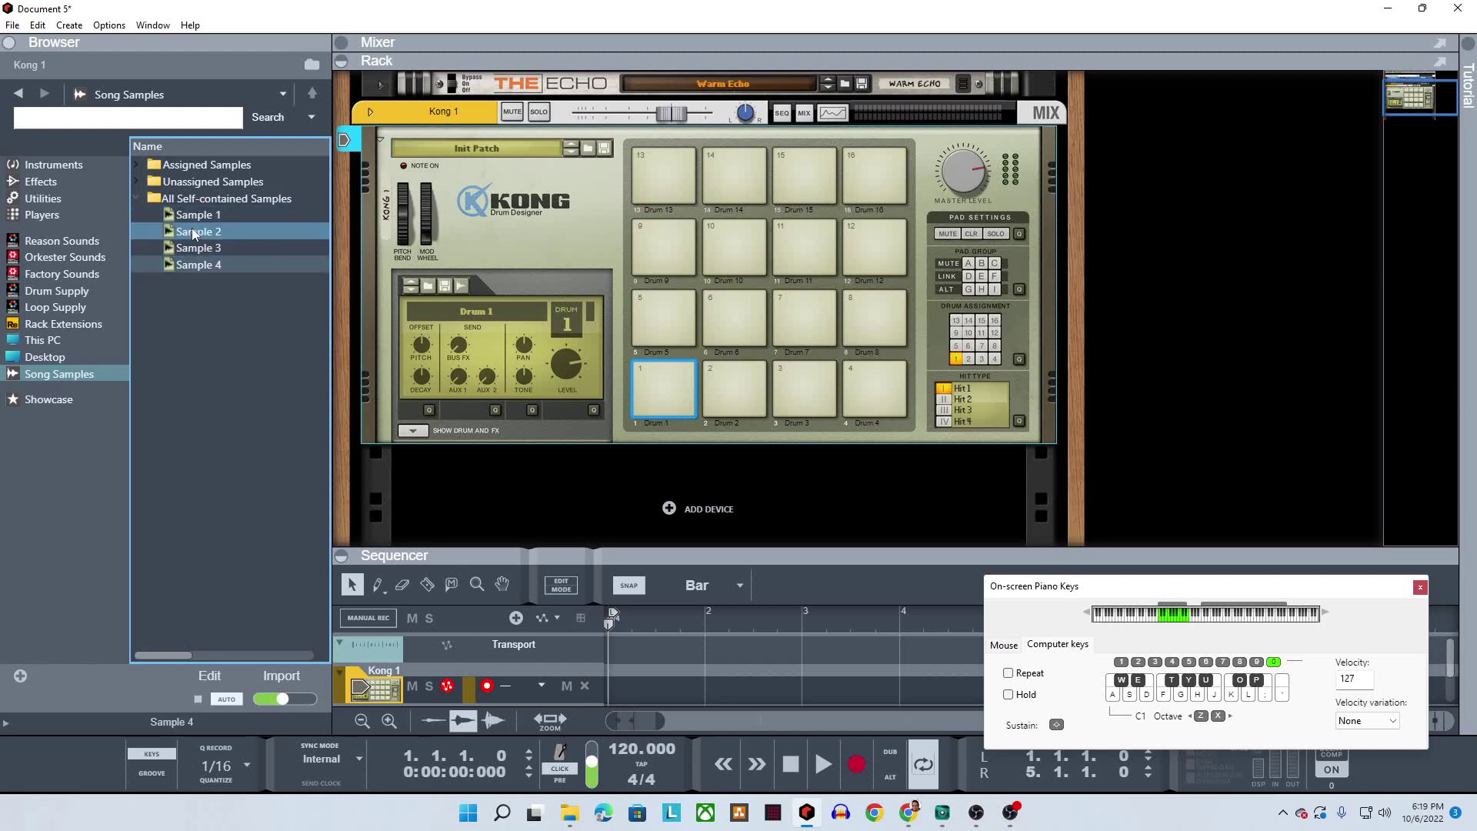
{"action": "right_click", "coordinate": [195, 219]}
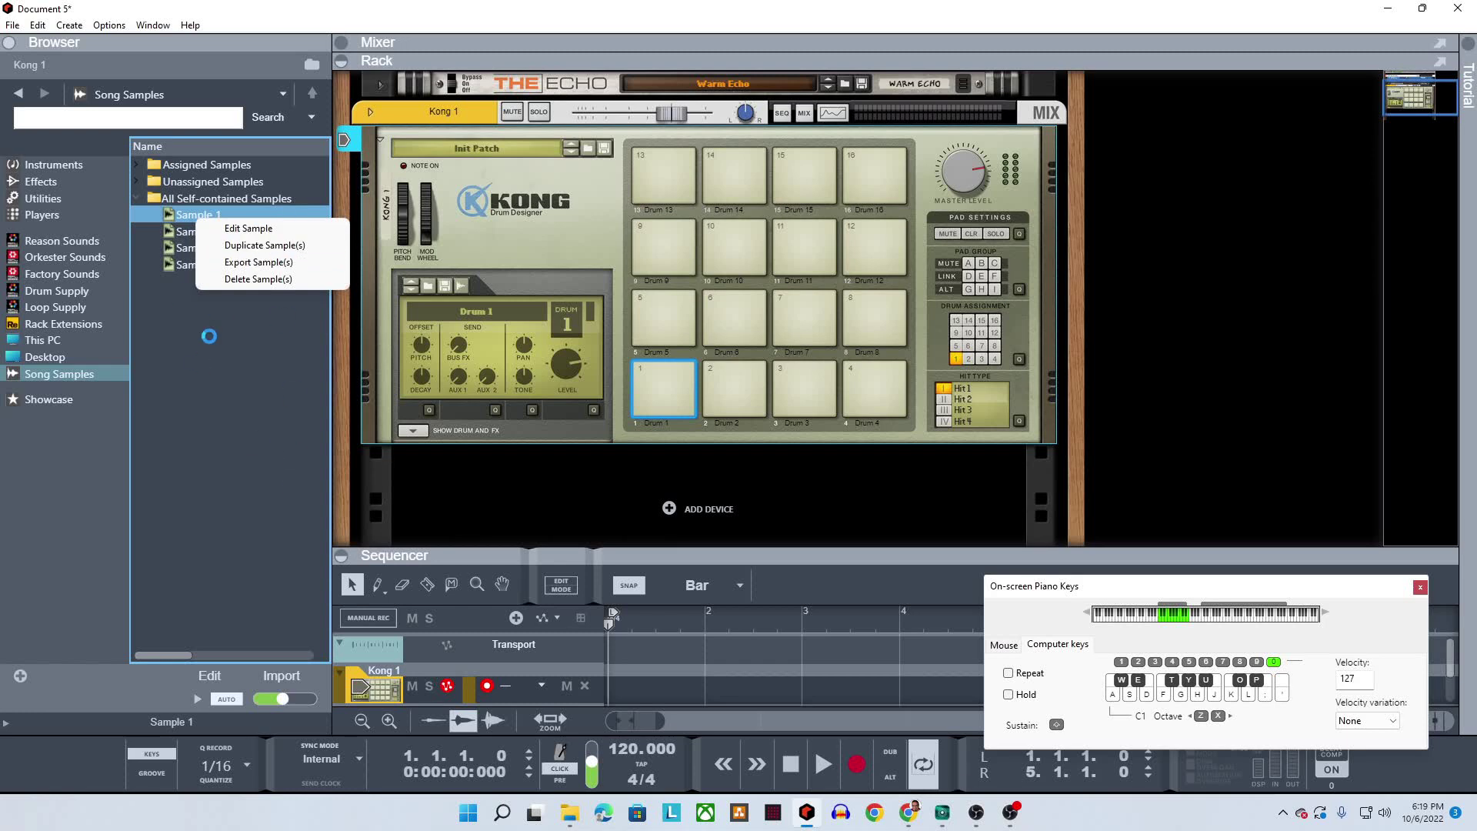
Rename Sample 1 to 'Demo Kick', crop it to the kick hit, and save
{"action": "left_click", "coordinate": [254, 229]}
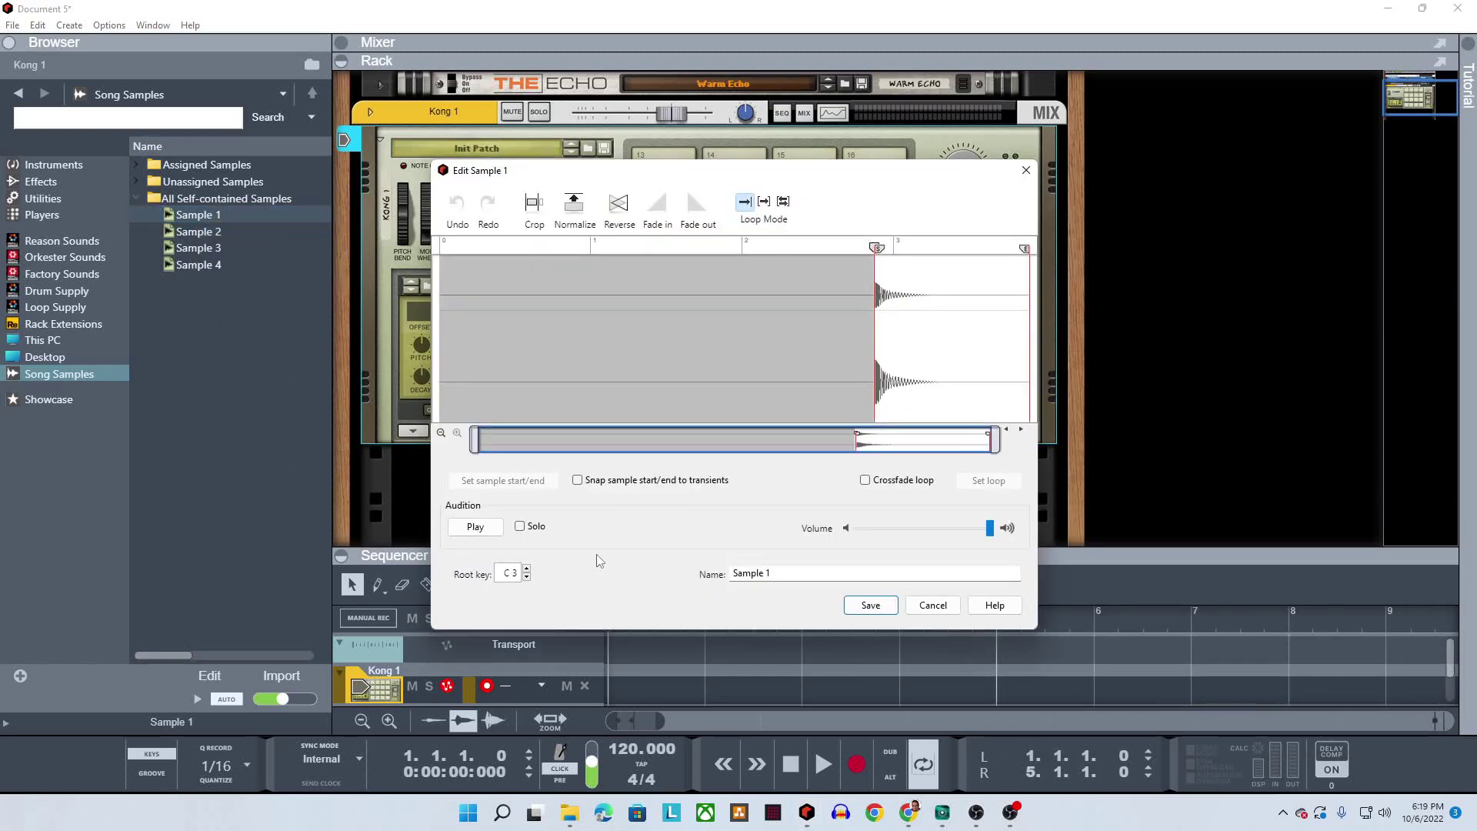
{"action": "left_click", "coordinate": [788, 577]}
{"action": "type", "text": "Demo Kick"}
{"action": "left_click", "coordinate": [531, 207]}
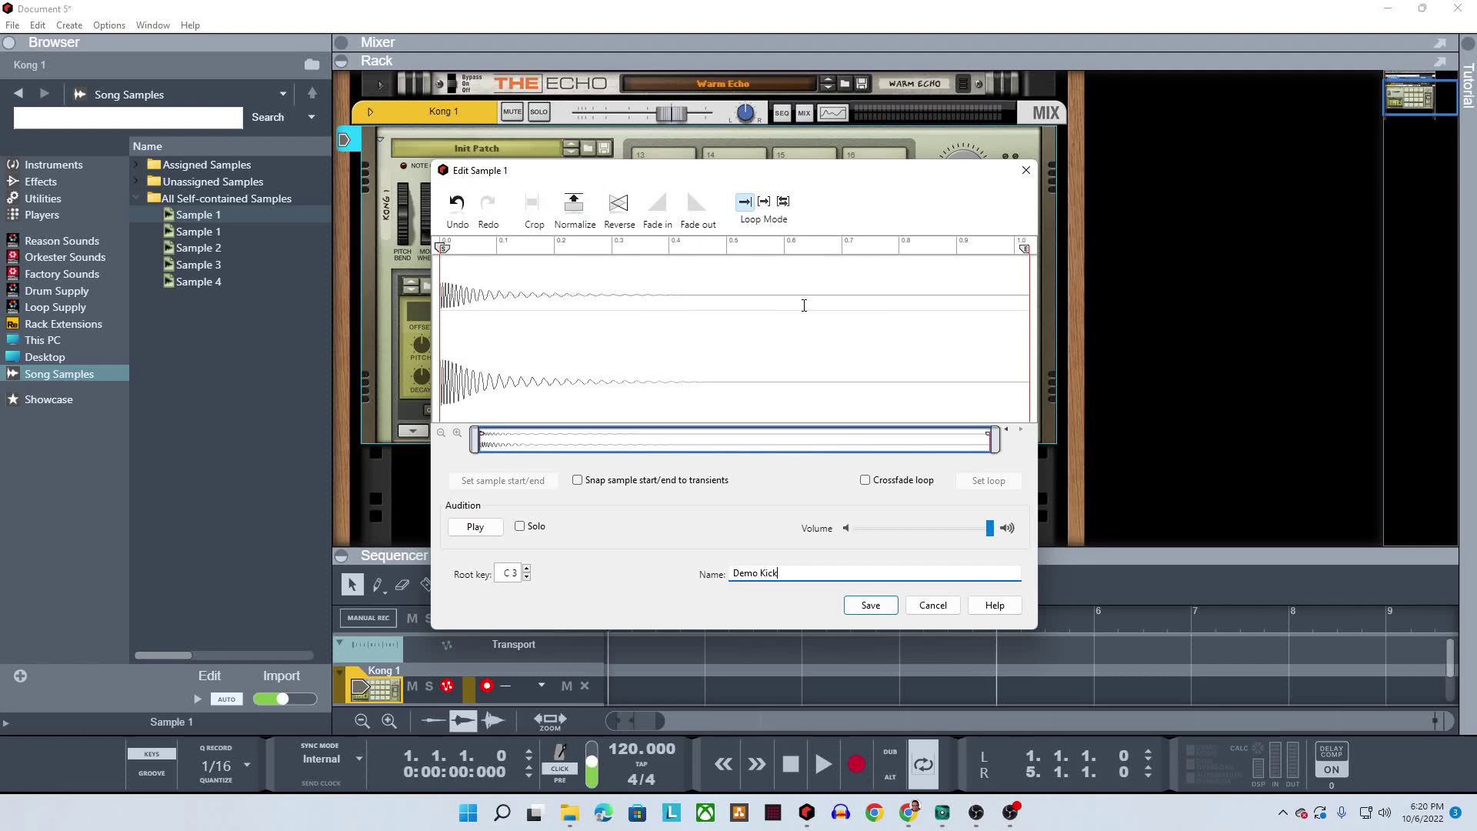
{"action": "left_click_drag", "start_coordinate": [802, 307], "coordinate": [316, 266]}
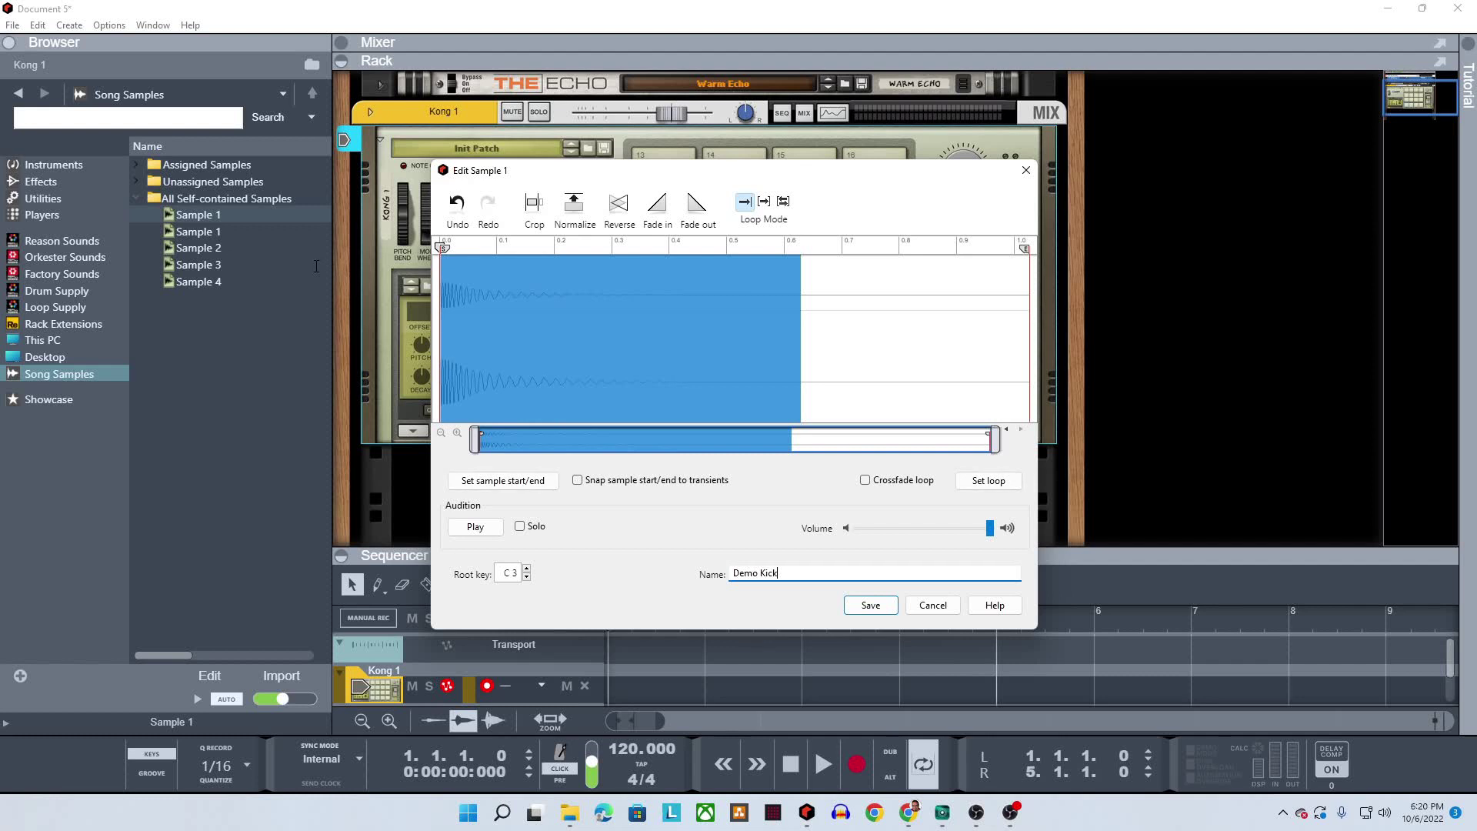
{"action": "left_click", "coordinate": [870, 606]}
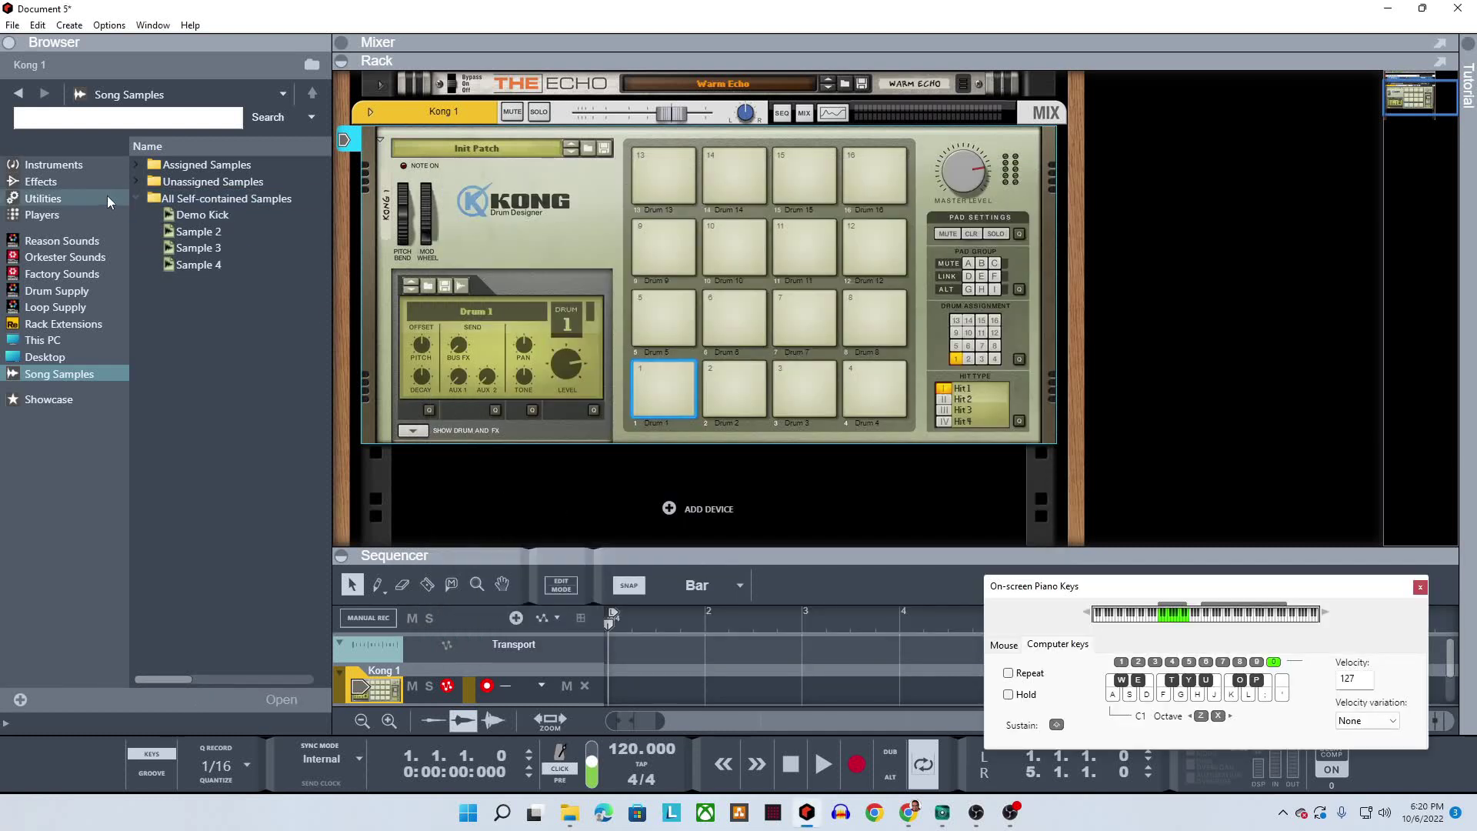
Crop Sample 2 to its hit and rename it 'Demo Snare'
{"action": "left_click", "coordinate": [200, 233]}
{"action": "right_click", "coordinate": [200, 233]}
{"action": "left_click", "coordinate": [252, 244]}
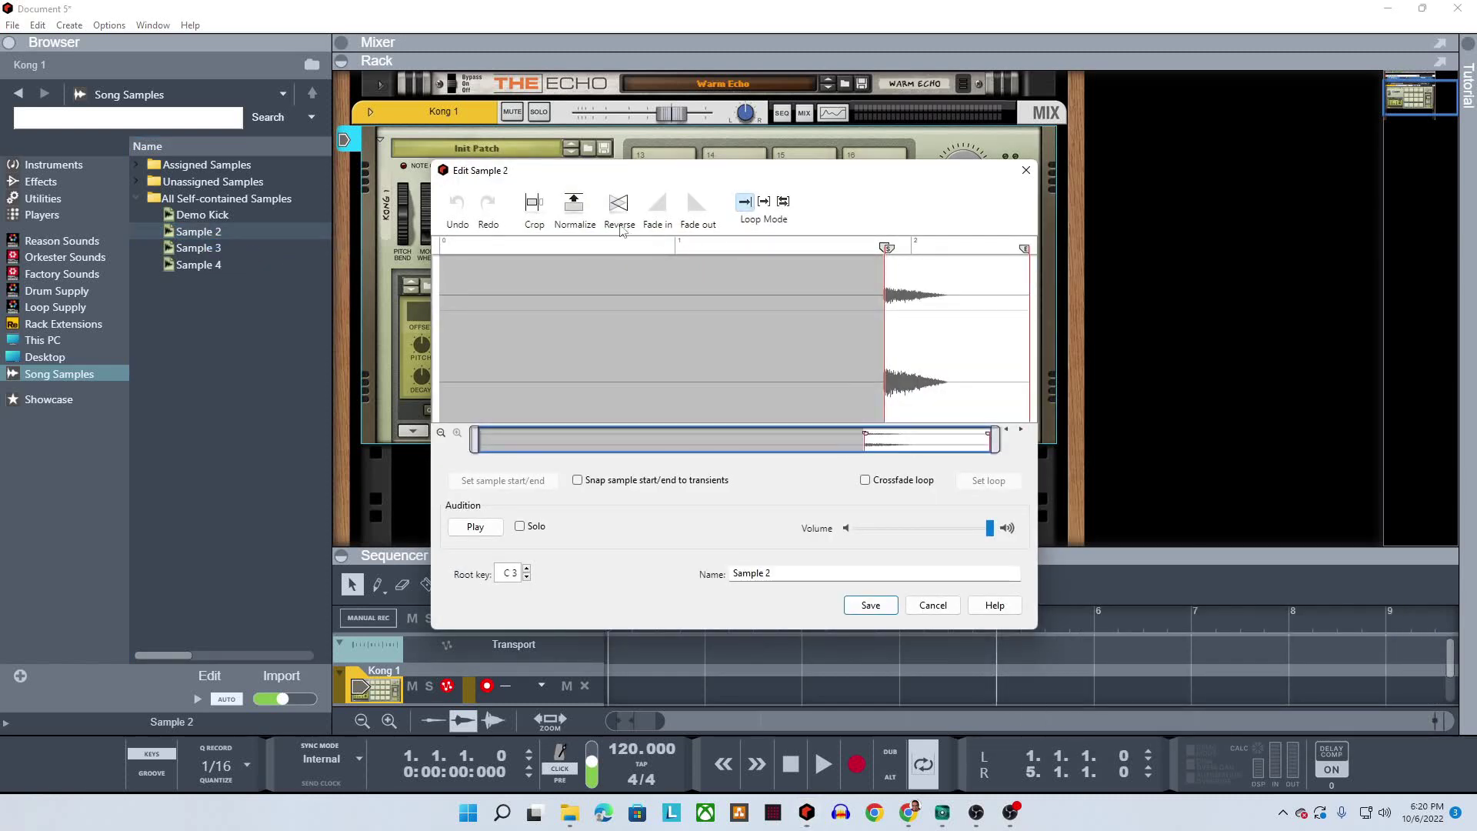
{"action": "left_click", "coordinate": [534, 204]}
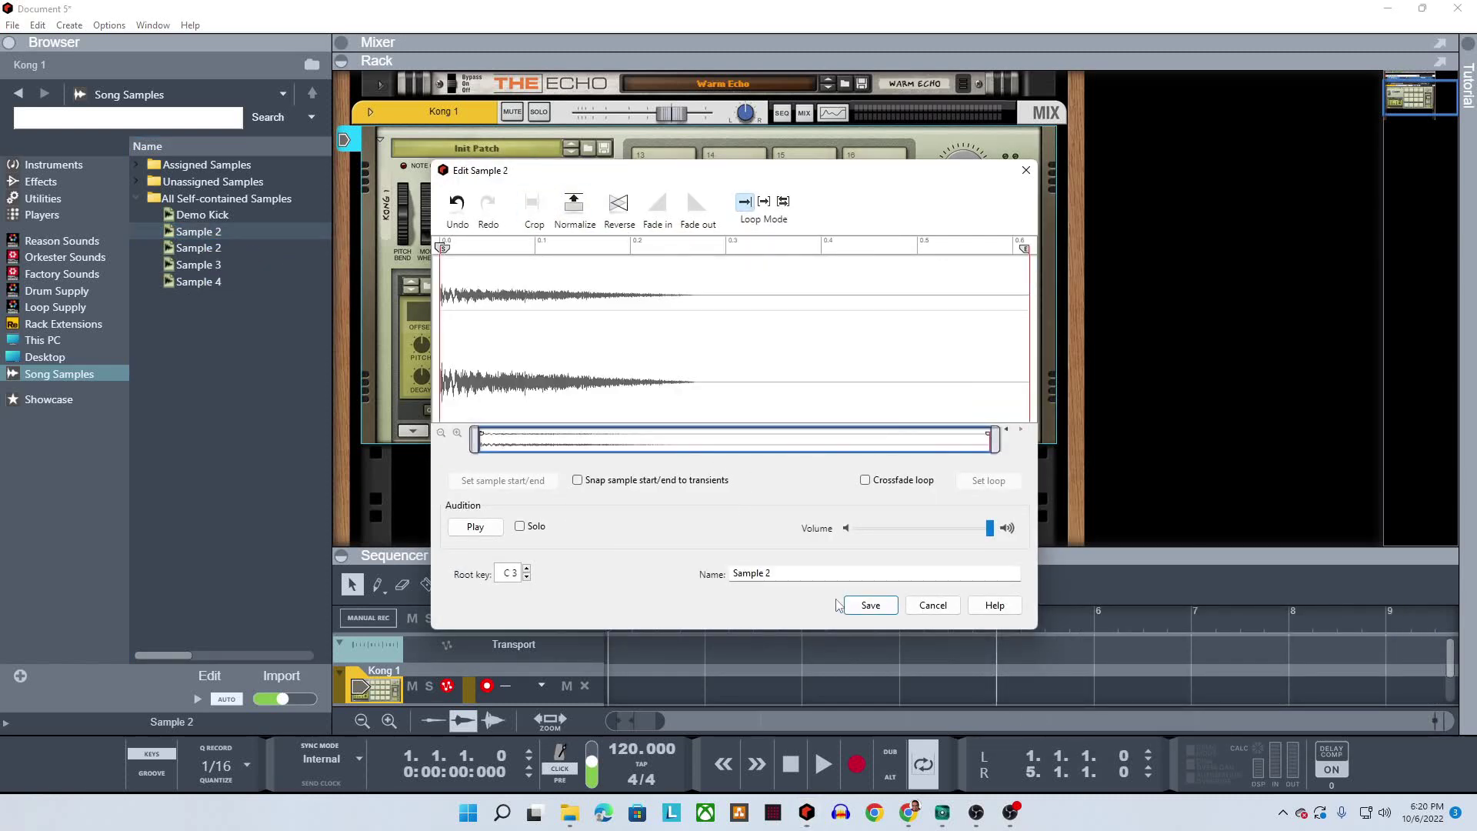
{"action": "key", "text": "shift+Tab"}
{"action": "type", "text": "Demo Snare"}
{"action": "key", "text": "Return"}
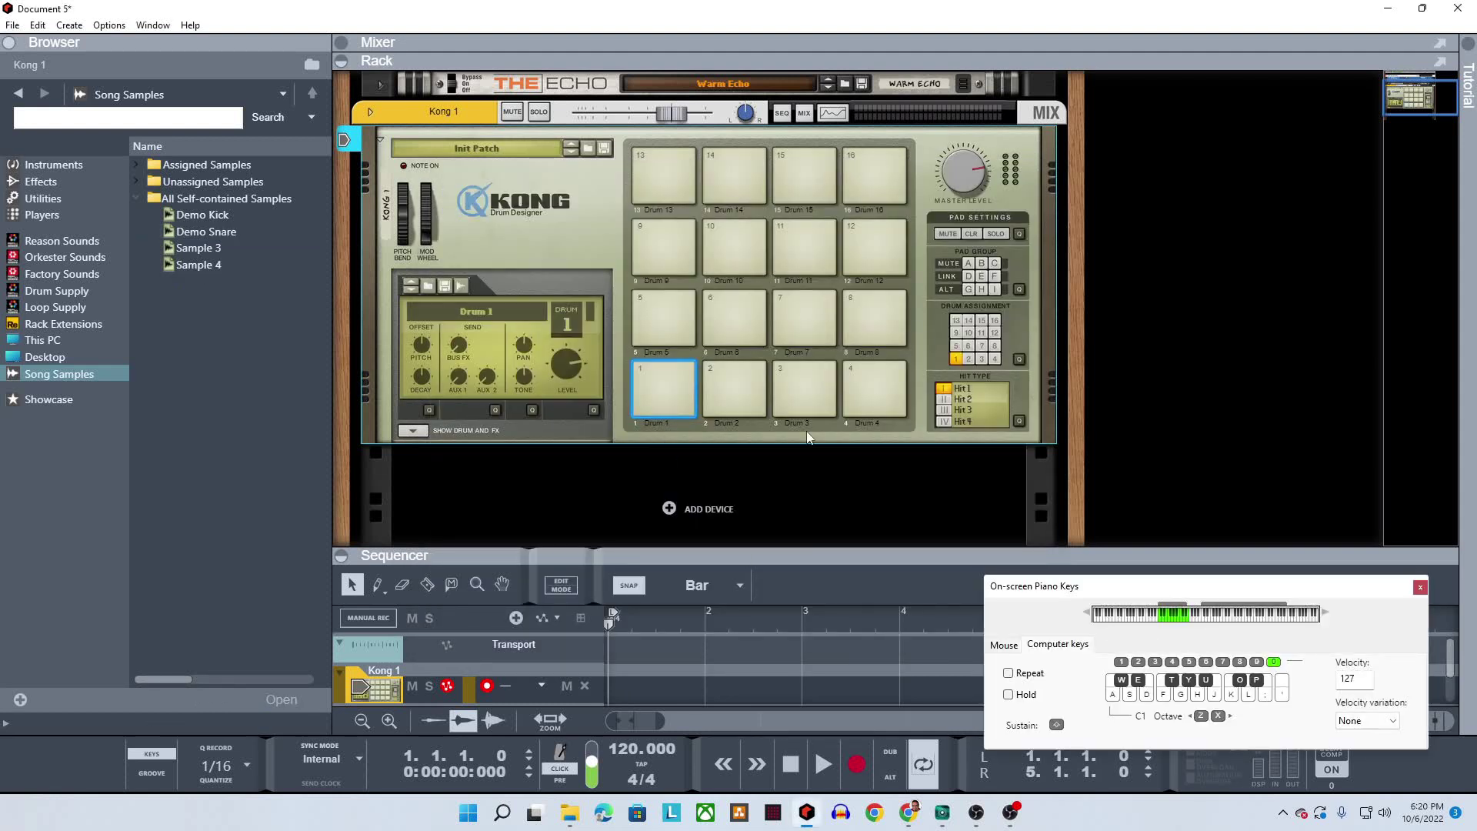
Place Demo Snare on an audio track, normalize it, and save
{"action": "double_click", "coordinate": [200, 234]}
{"action": "right_click", "coordinate": [201, 236]}
{"action": "left_click", "coordinate": [231, 245]}
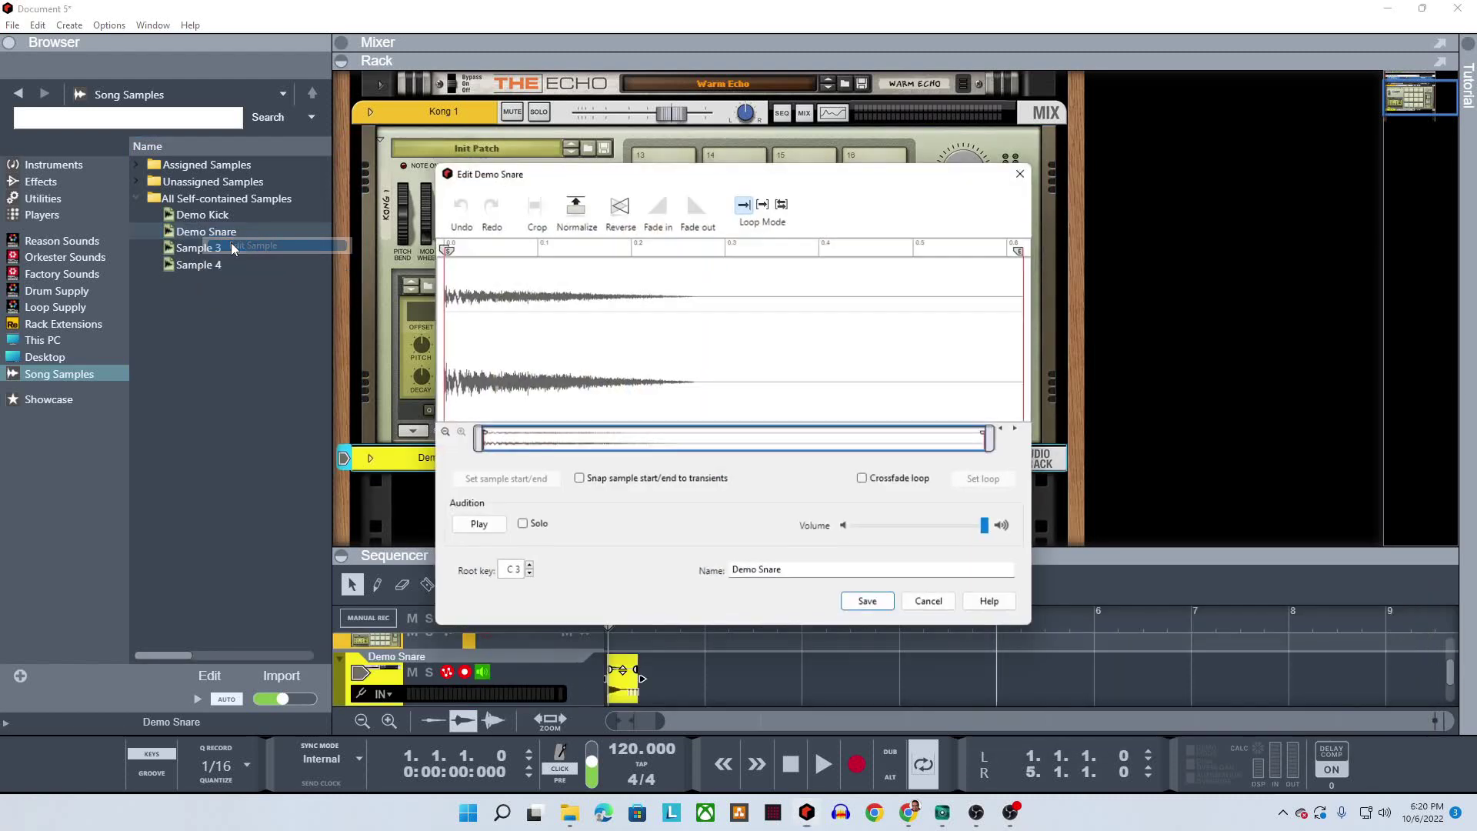
{"action": "left_click", "coordinate": [574, 206]}
{"action": "left_click", "coordinate": [871, 606]}
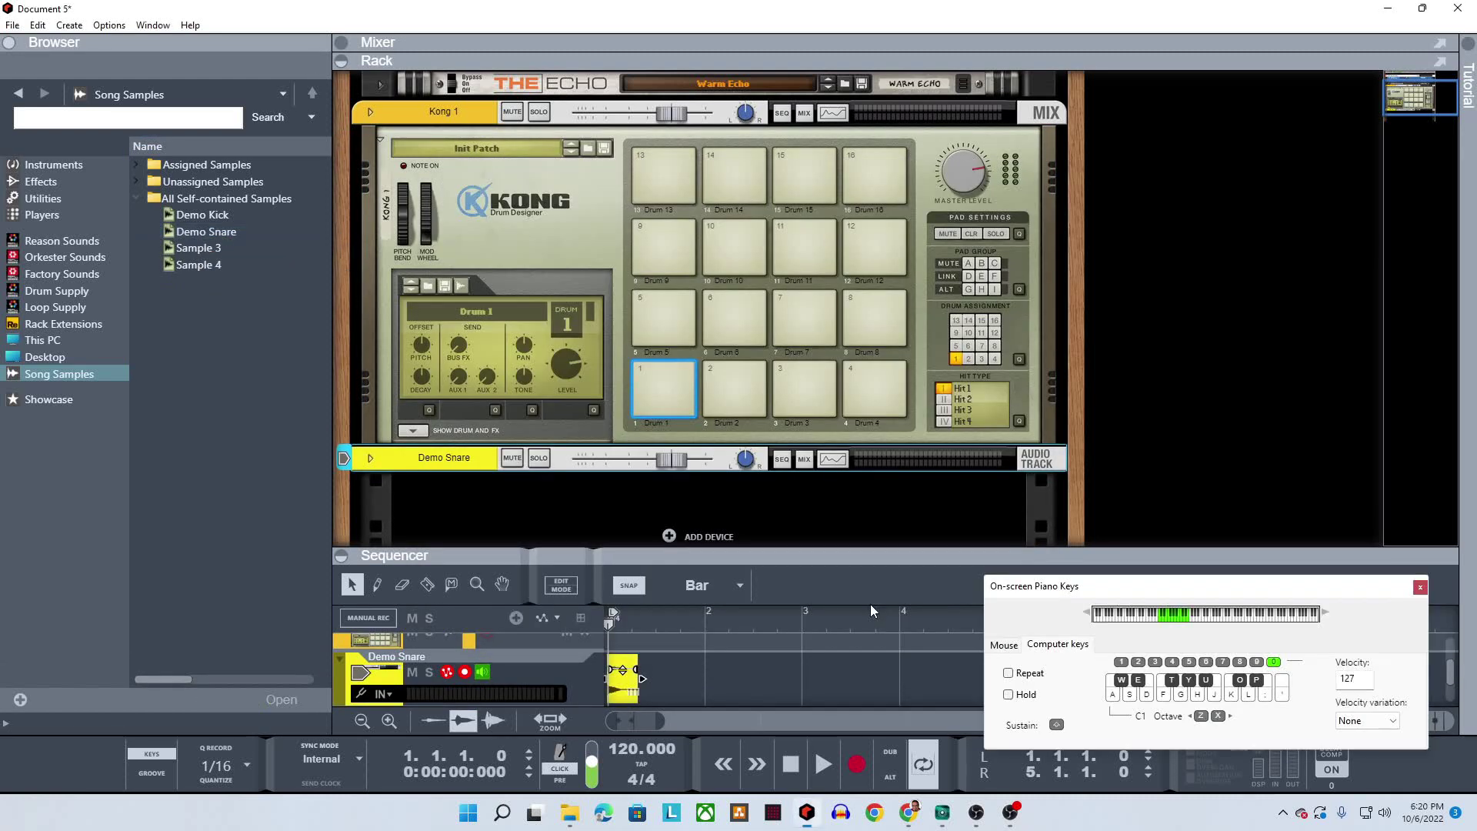
Reopen the Demo Kick sample in the editor and save it again
{"action": "left_click", "coordinate": [238, 209]}
{"action": "right_click", "coordinate": [238, 210]}
{"action": "left_click", "coordinate": [260, 219]}
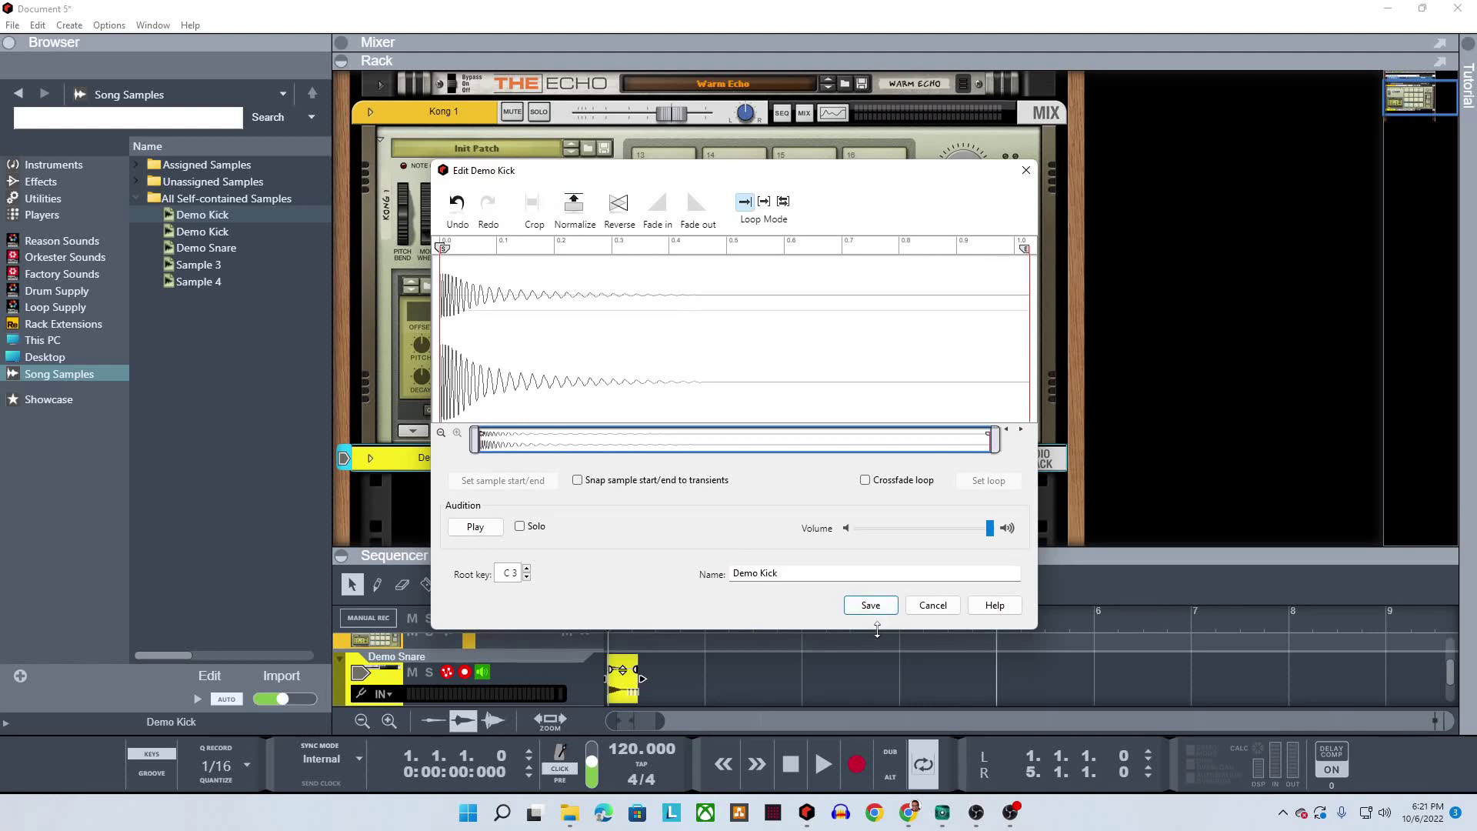
{"action": "left_click", "coordinate": [870, 605]}
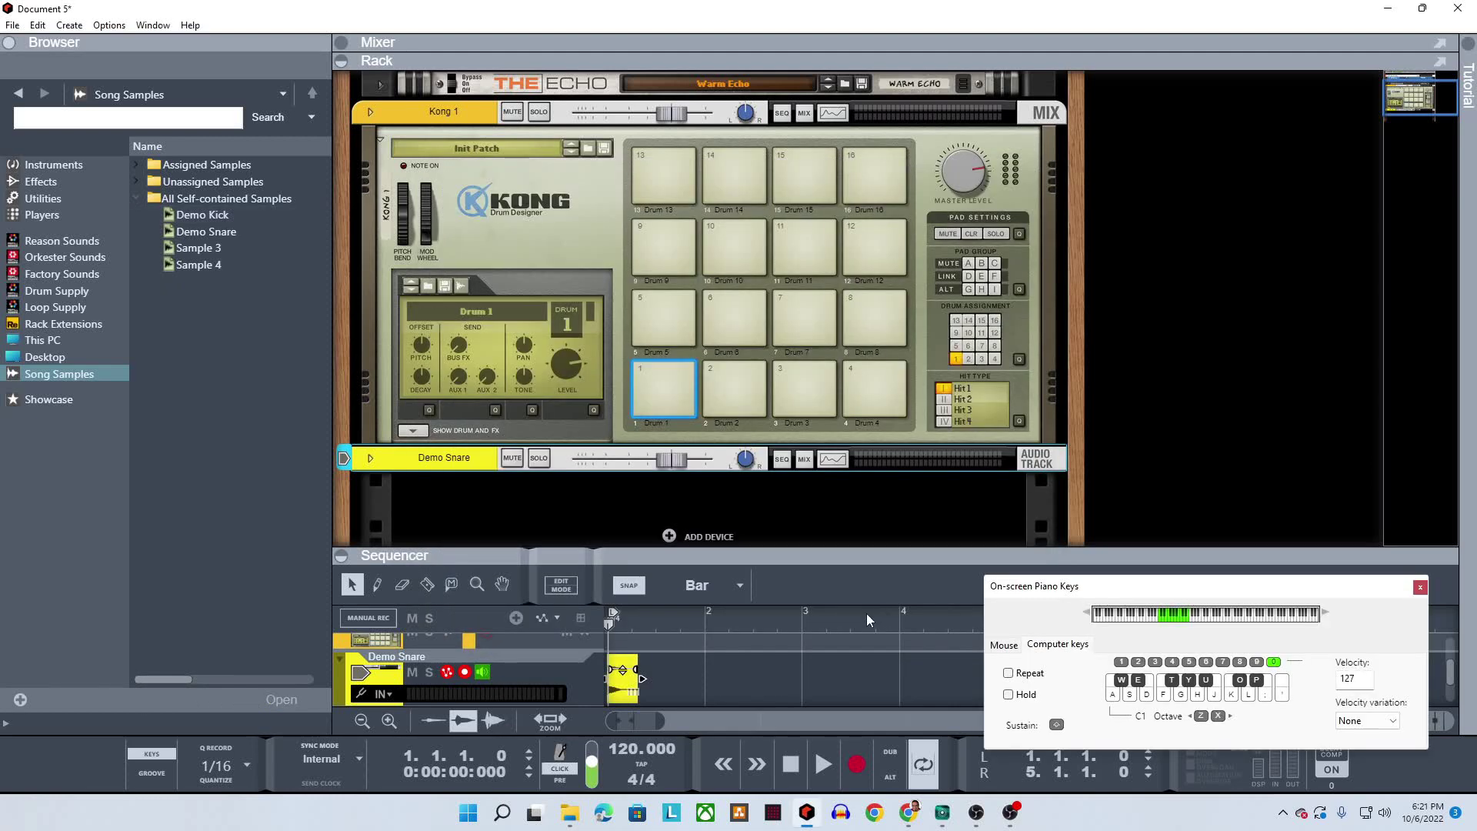
Trim, crop and normalize Sample 3, renaming it 'Demo Cl Hihat'
{"action": "left_click", "coordinate": [179, 251]}
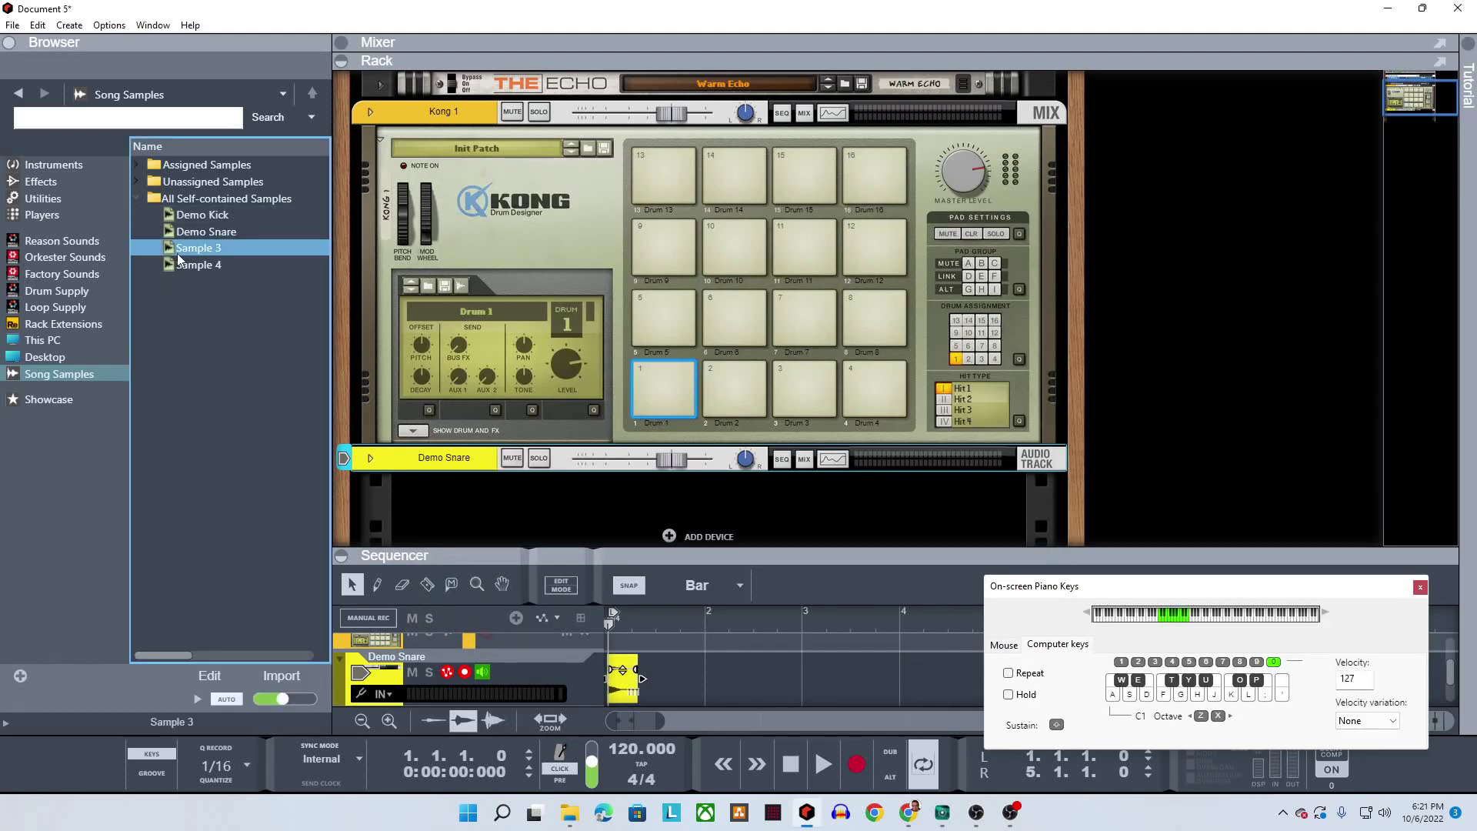
{"action": "right_click", "coordinate": [176, 252]}
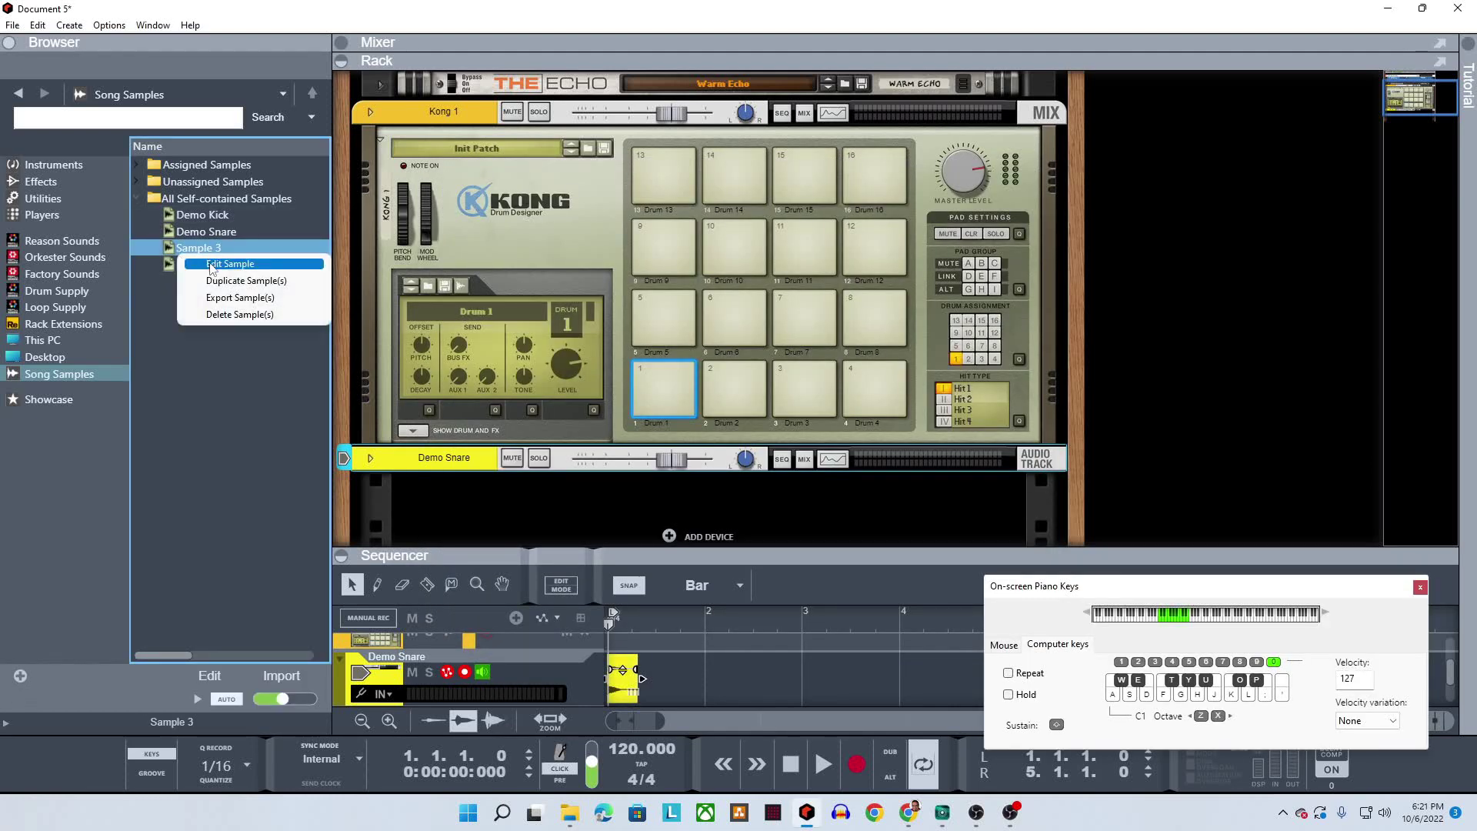
{"action": "left_click", "coordinate": [210, 262]}
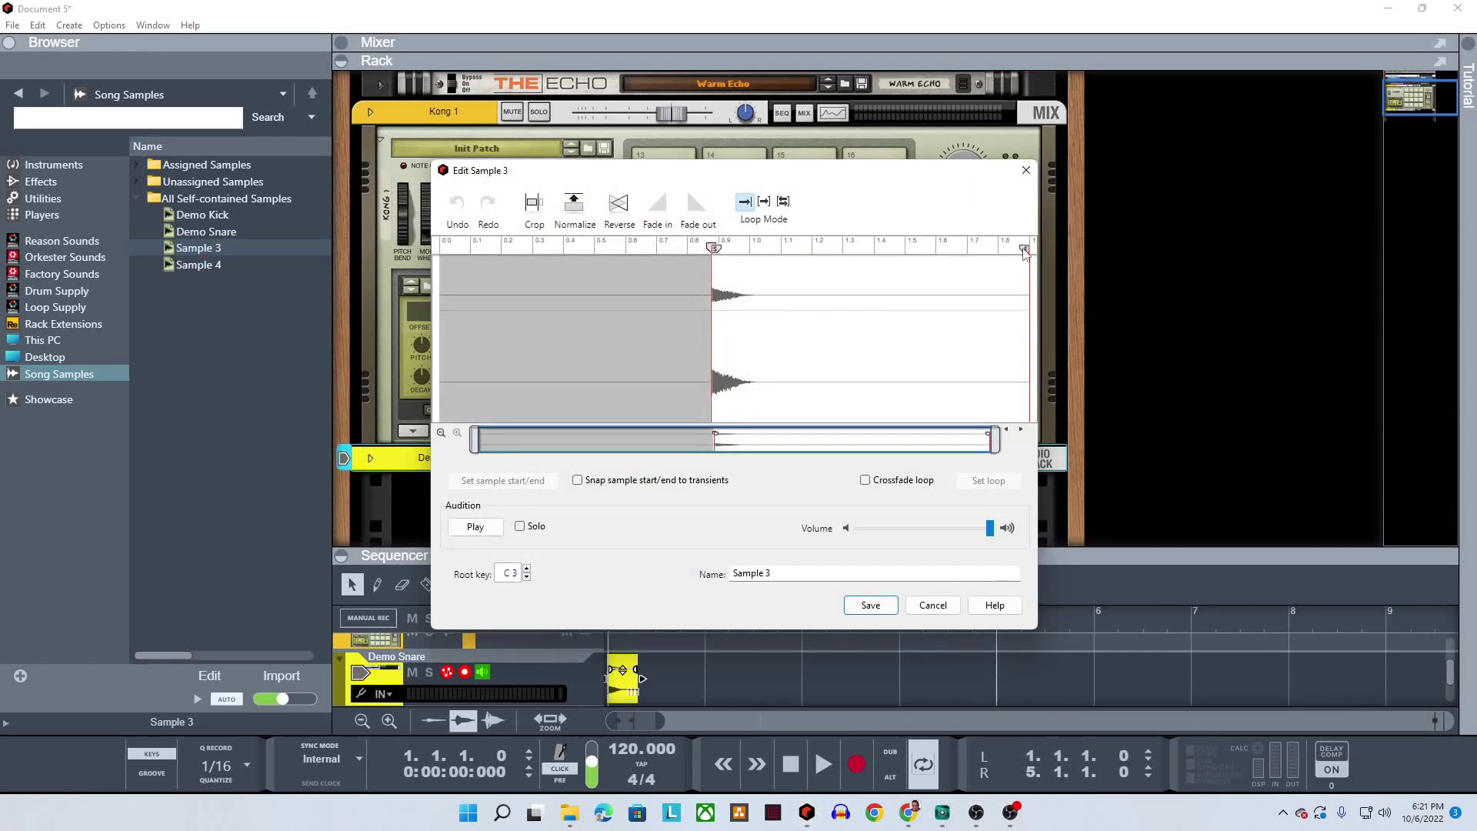
{"action": "mouse_move", "coordinate": [1024, 251]}
{"action": "left_mouse_down"}
{"action": "mouse_move", "coordinate": [756, 250]}
{"action": "mouse_move", "coordinate": [757, 264]}
{"action": "left_mouse_up"}
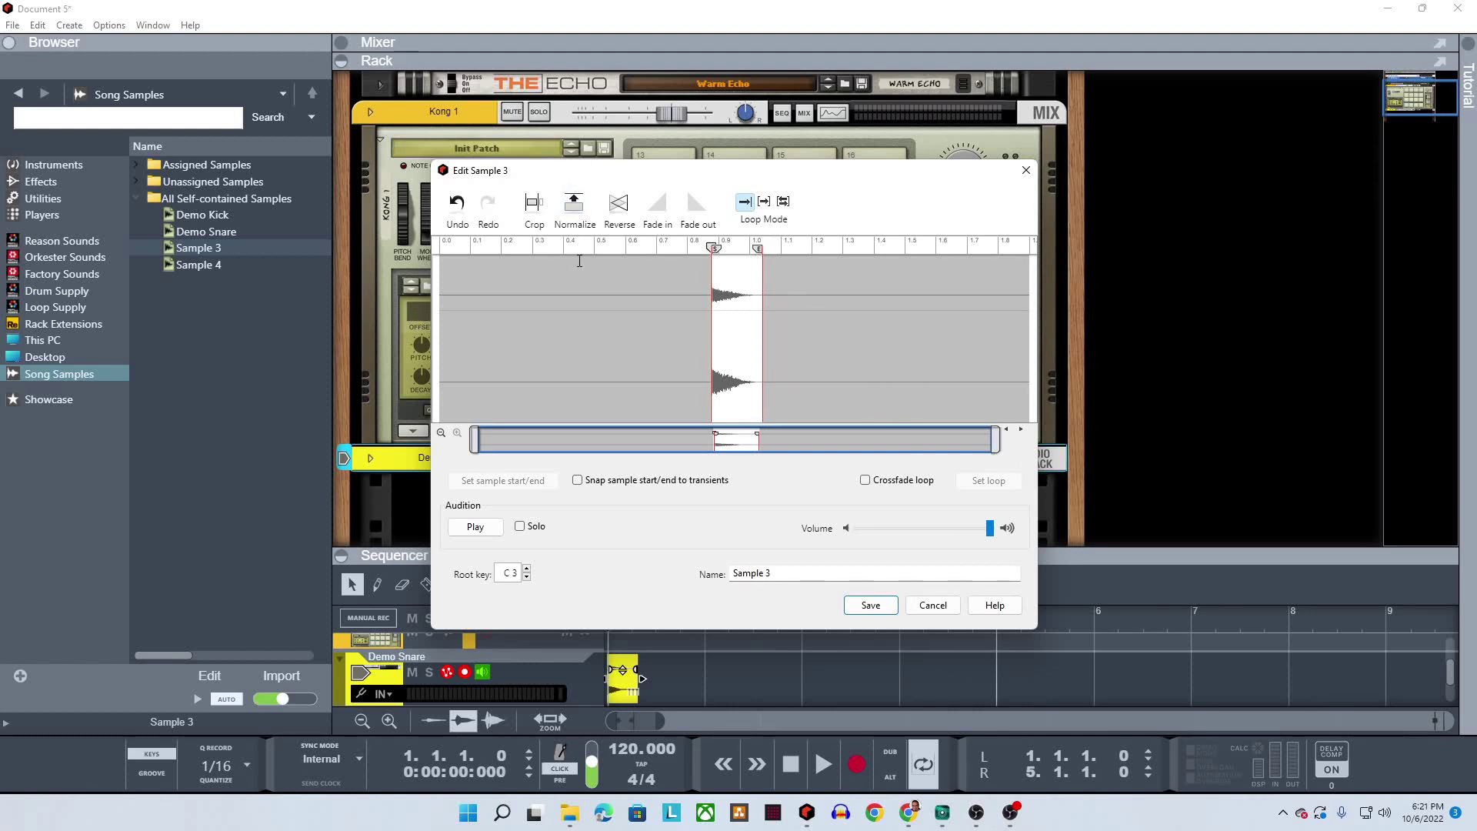
{"action": "left_click", "coordinate": [536, 207]}
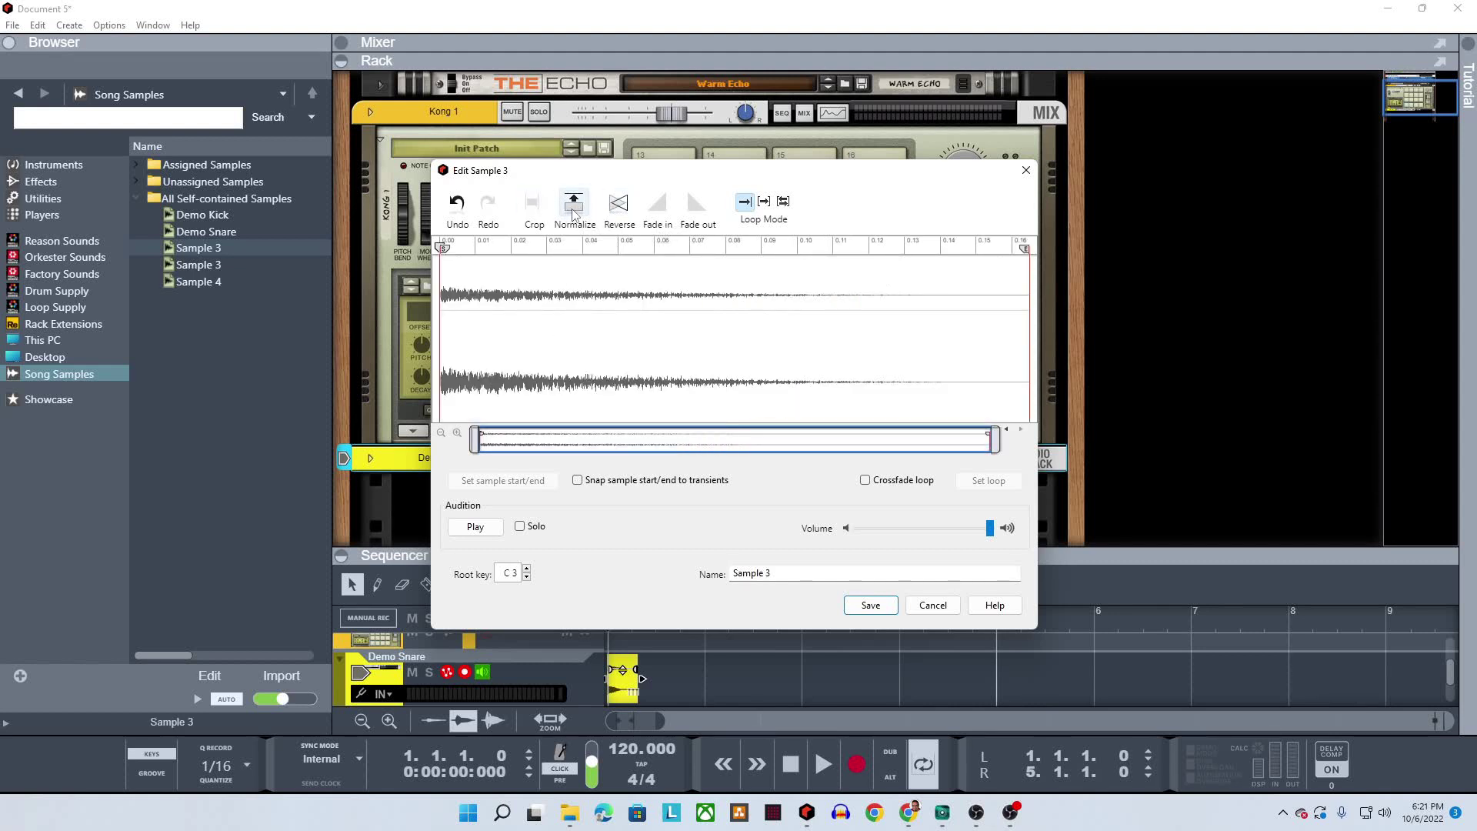
{"action": "left_click", "coordinate": [573, 208]}
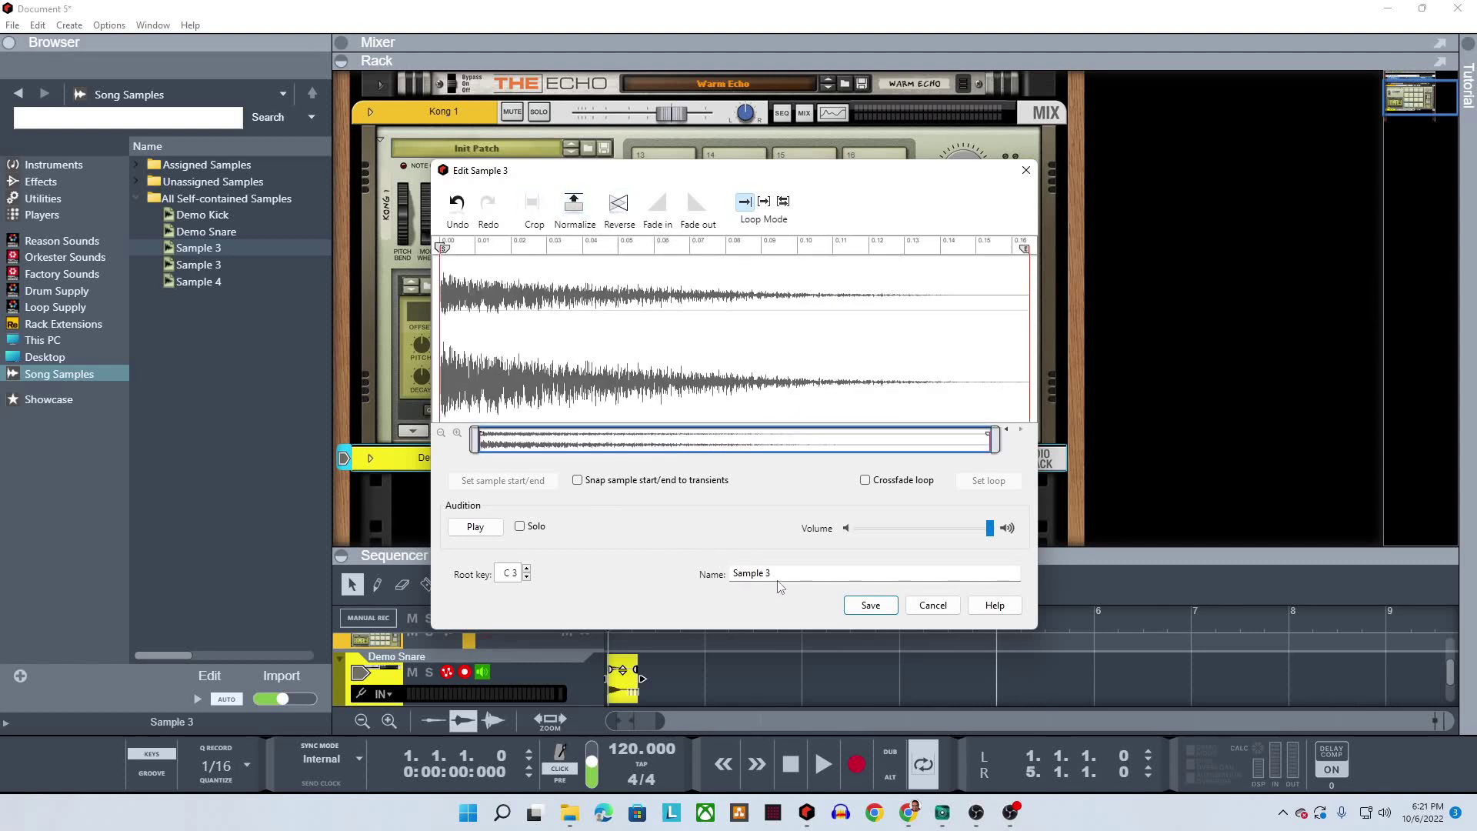
{"action": "left_click_drag", "start_coordinate": [777, 574], "coordinate": [685, 567]}
{"action": "type", "text": "Demo Cl Hihat"}
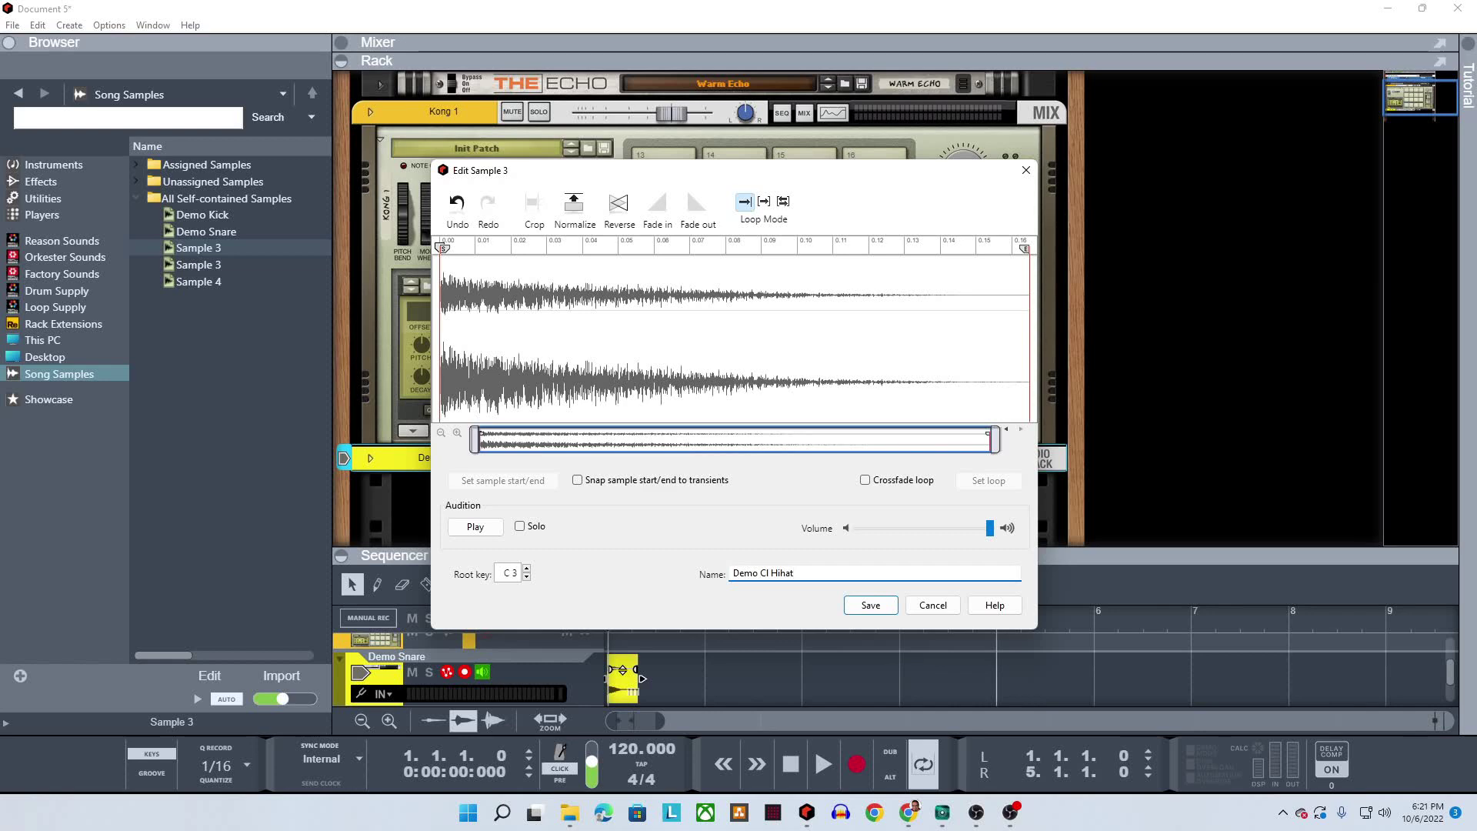
{"action": "key", "text": "Return"}
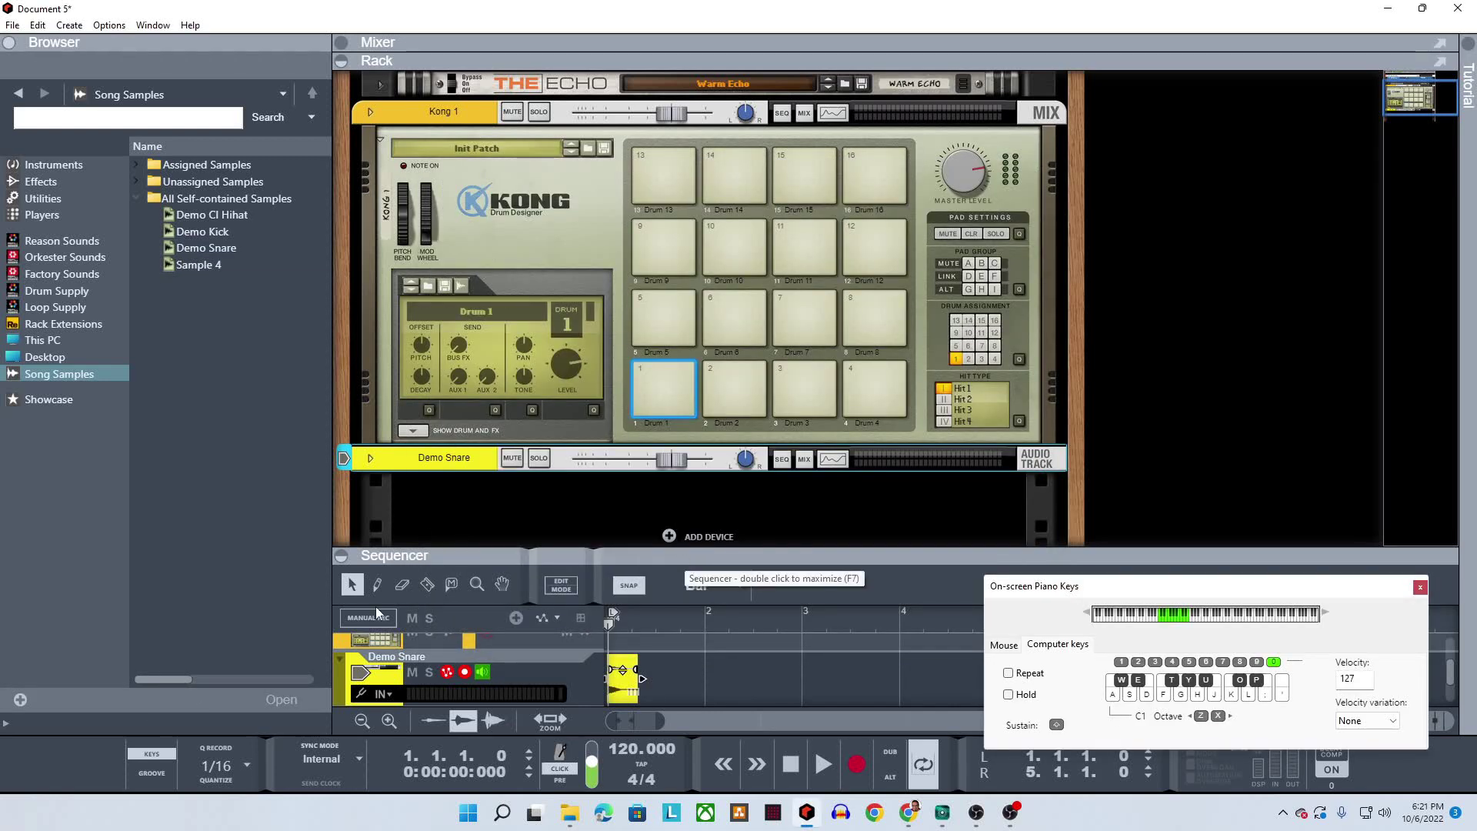
Trim and crop Sample 4, rename it 'Demo Open Hihat', and save
{"action": "left_click", "coordinate": [190, 270]}
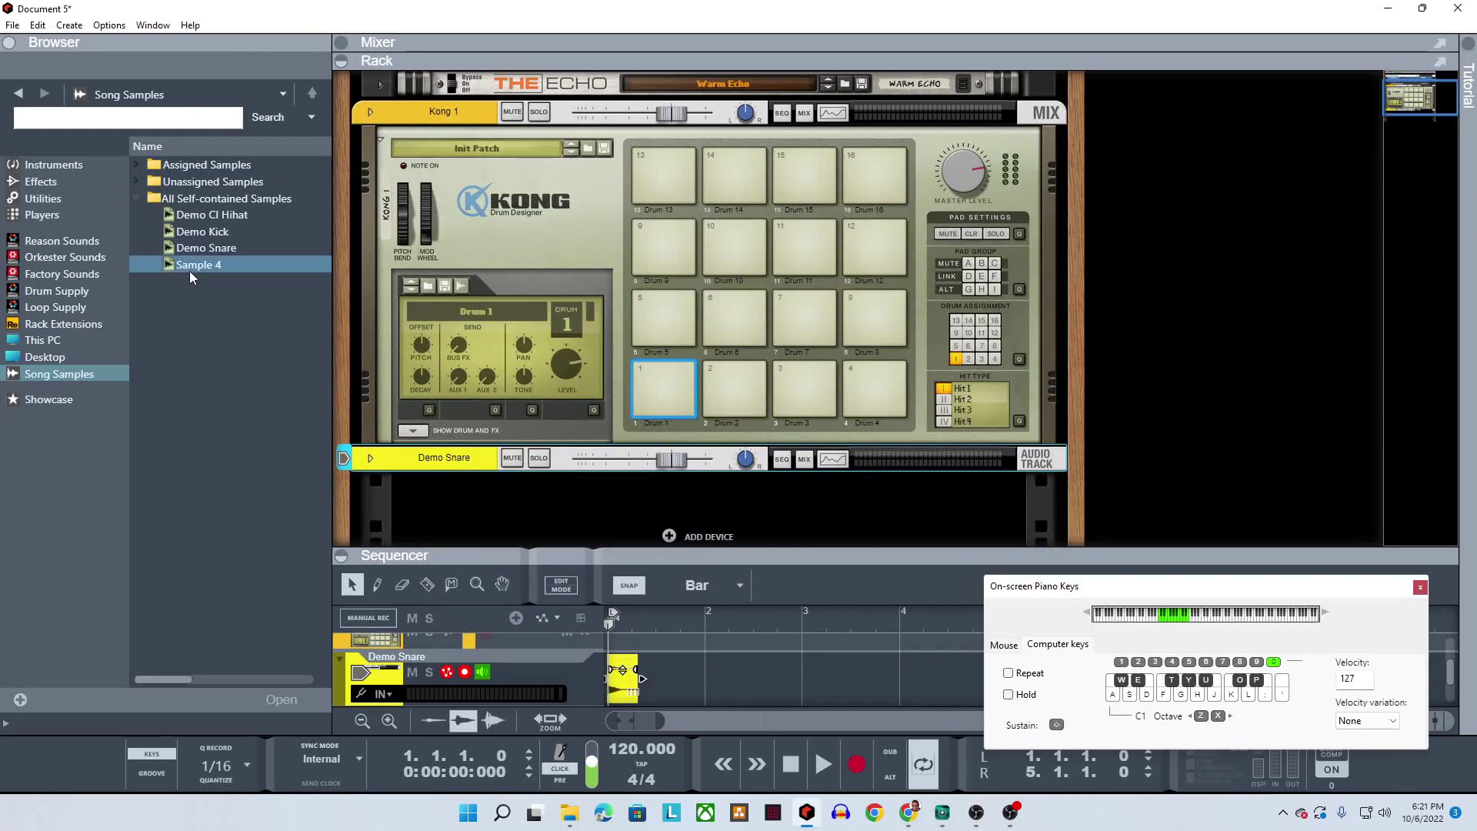
{"action": "right_click", "coordinate": [190, 271]}
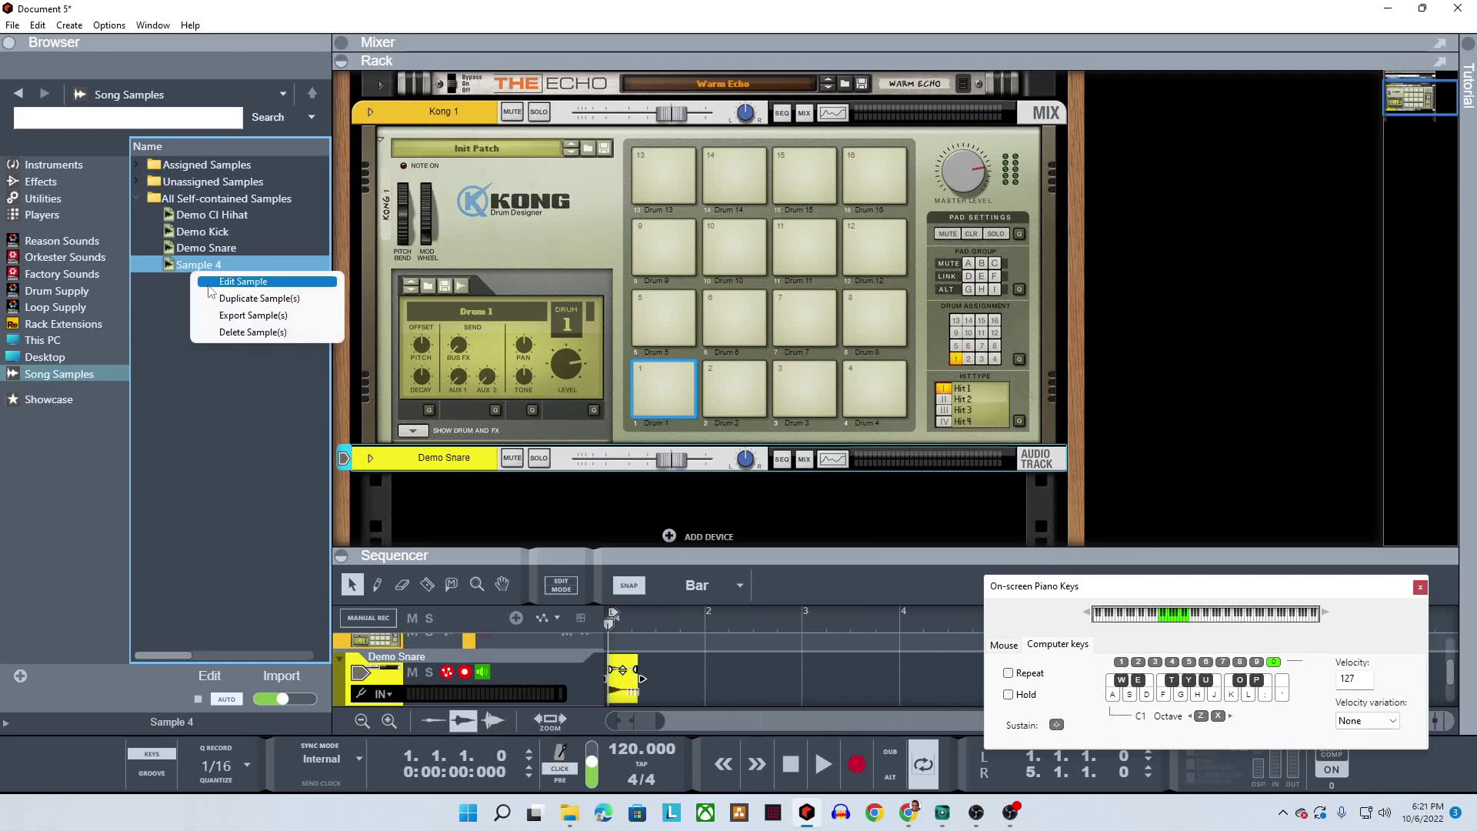
{"action": "left_click", "coordinate": [225, 282]}
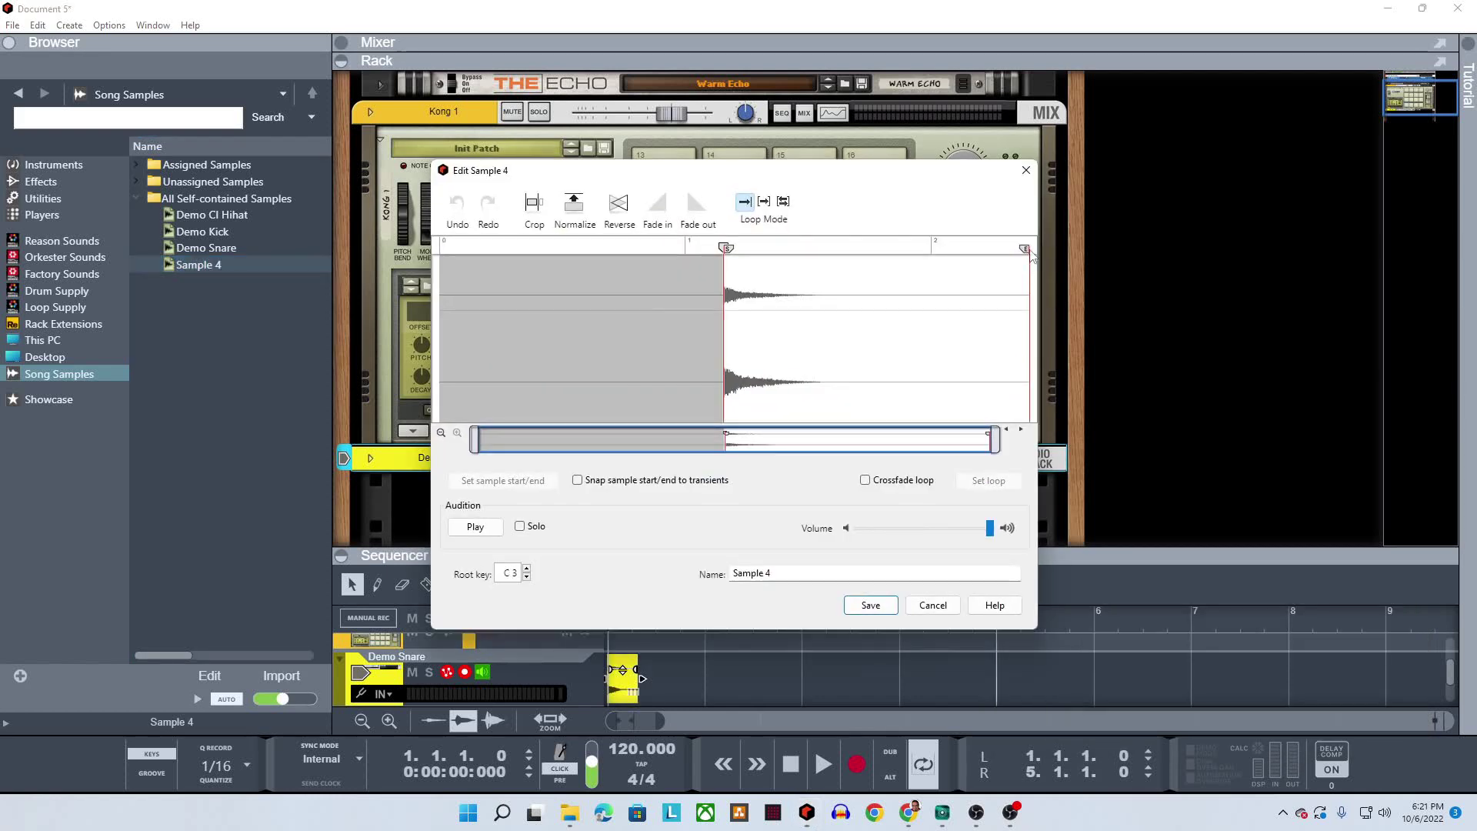
{"action": "mouse_move", "coordinate": [1030, 251]}
{"action": "left_mouse_down"}
{"action": "mouse_move", "coordinate": [800, 275]}
{"action": "mouse_move", "coordinate": [830, 276]}
{"action": "left_mouse_up"}
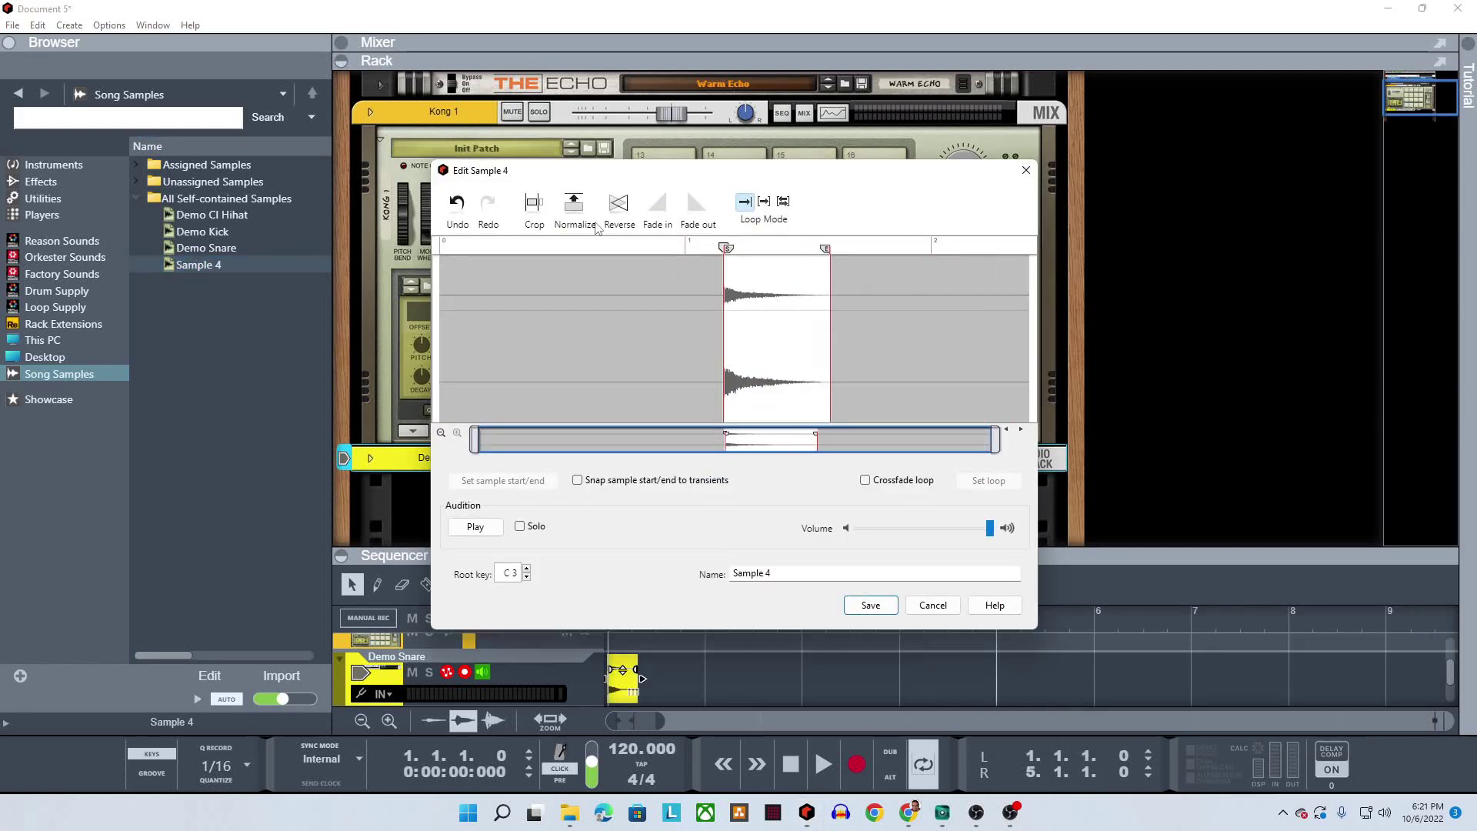
{"action": "left_click", "coordinate": [534, 204]}
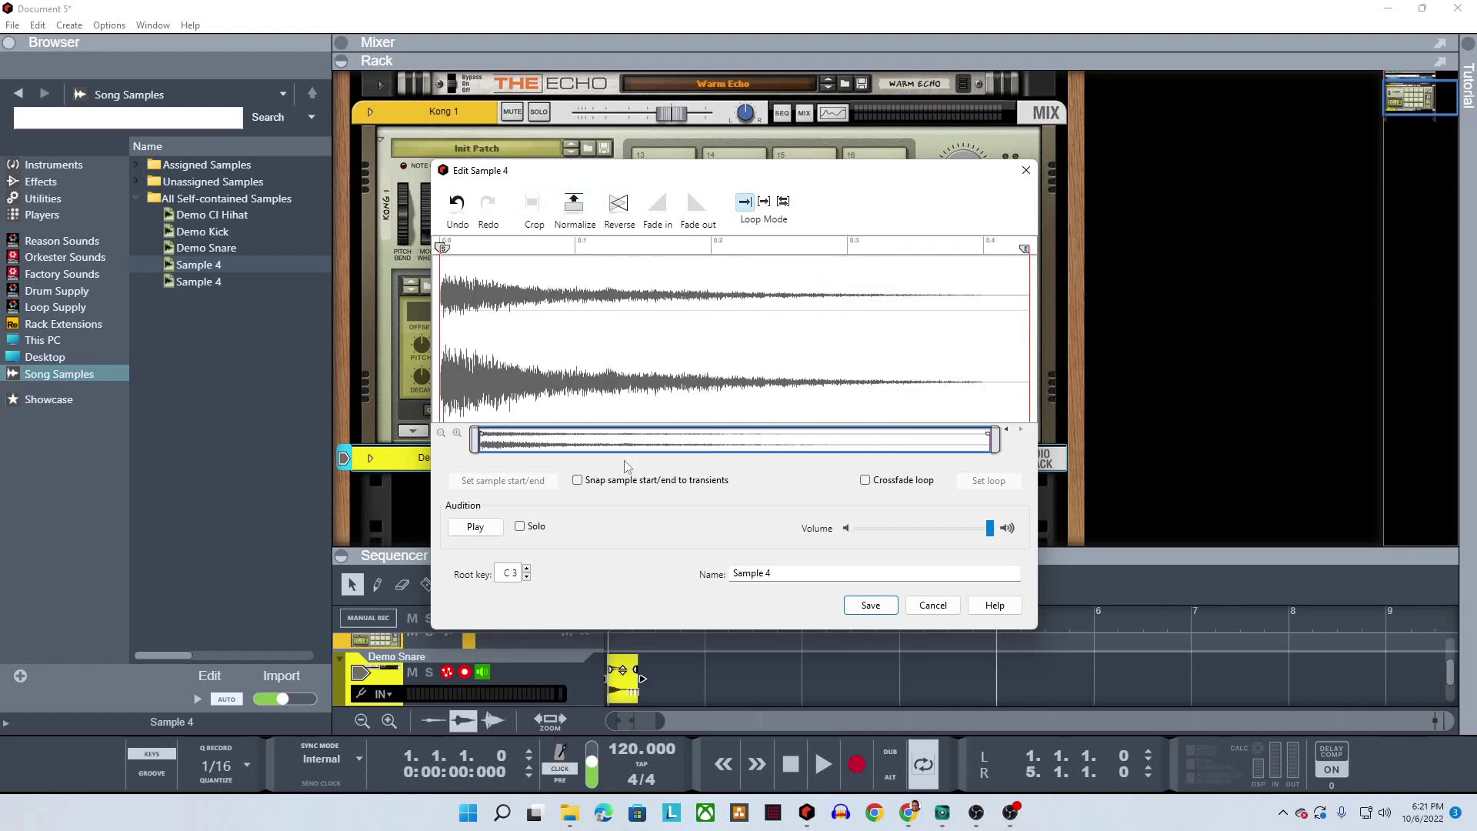
{"action": "left_click", "coordinate": [844, 579]}
{"action": "type", "text": "Demo Open Hi"}
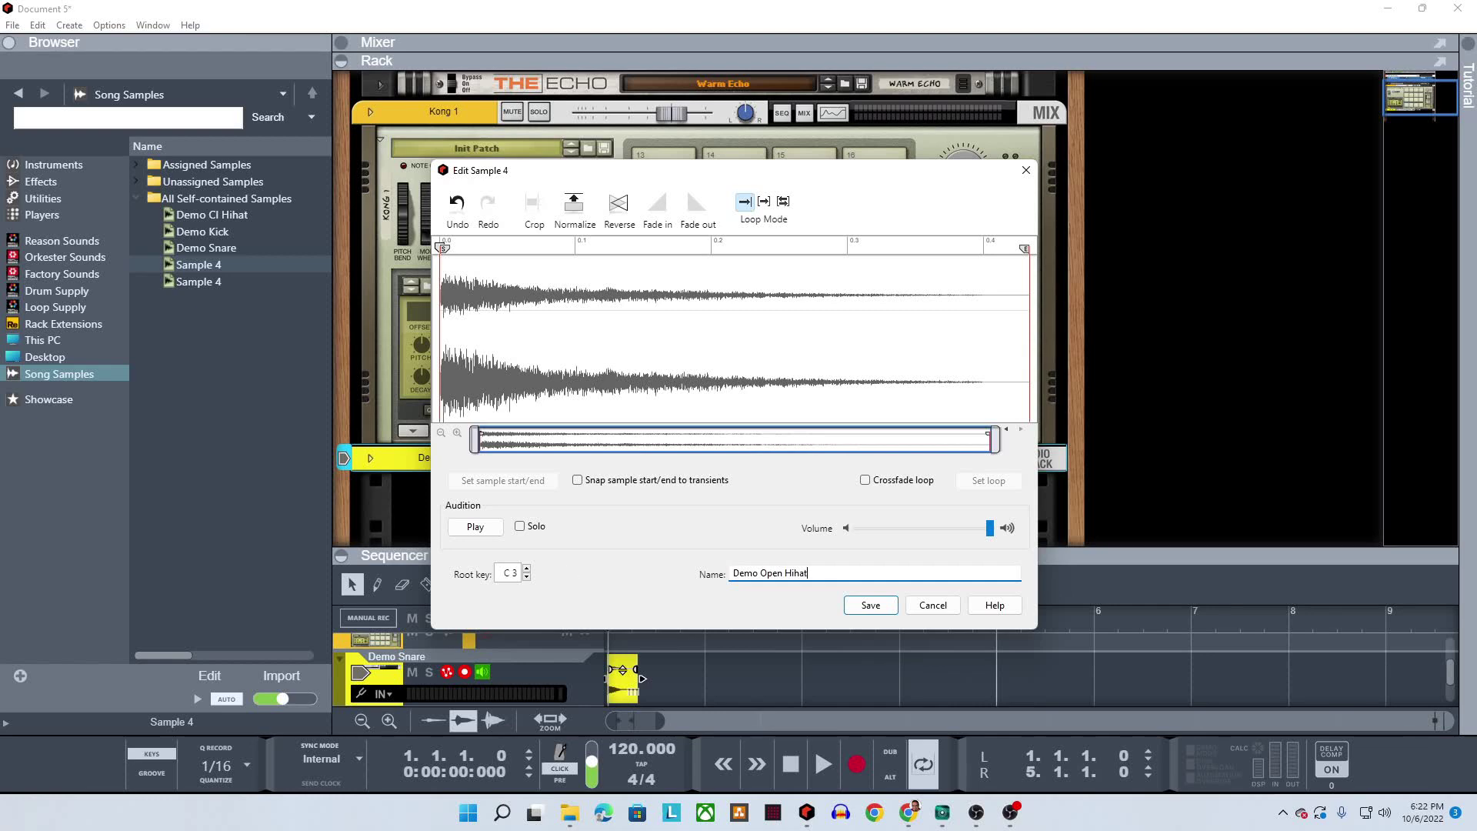
{"action": "type", "text": "hat"}
{"action": "key", "text": "Return"}
{"action": "left_click", "coordinate": [871, 604]}
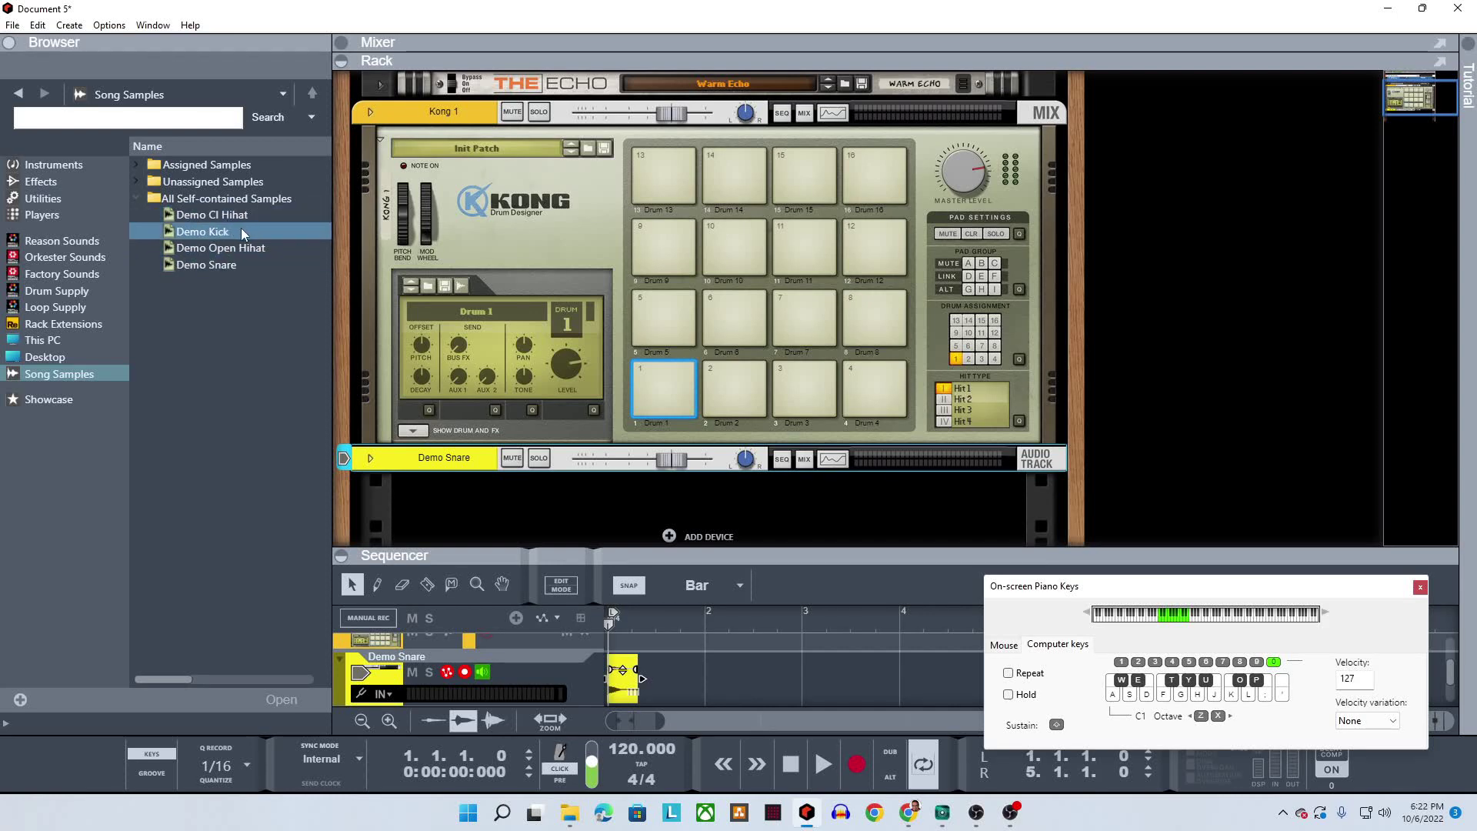
Label Kong pad 1 'Kick' and pad 2 'Snare'
{"action": "left_click", "coordinate": [658, 422]}
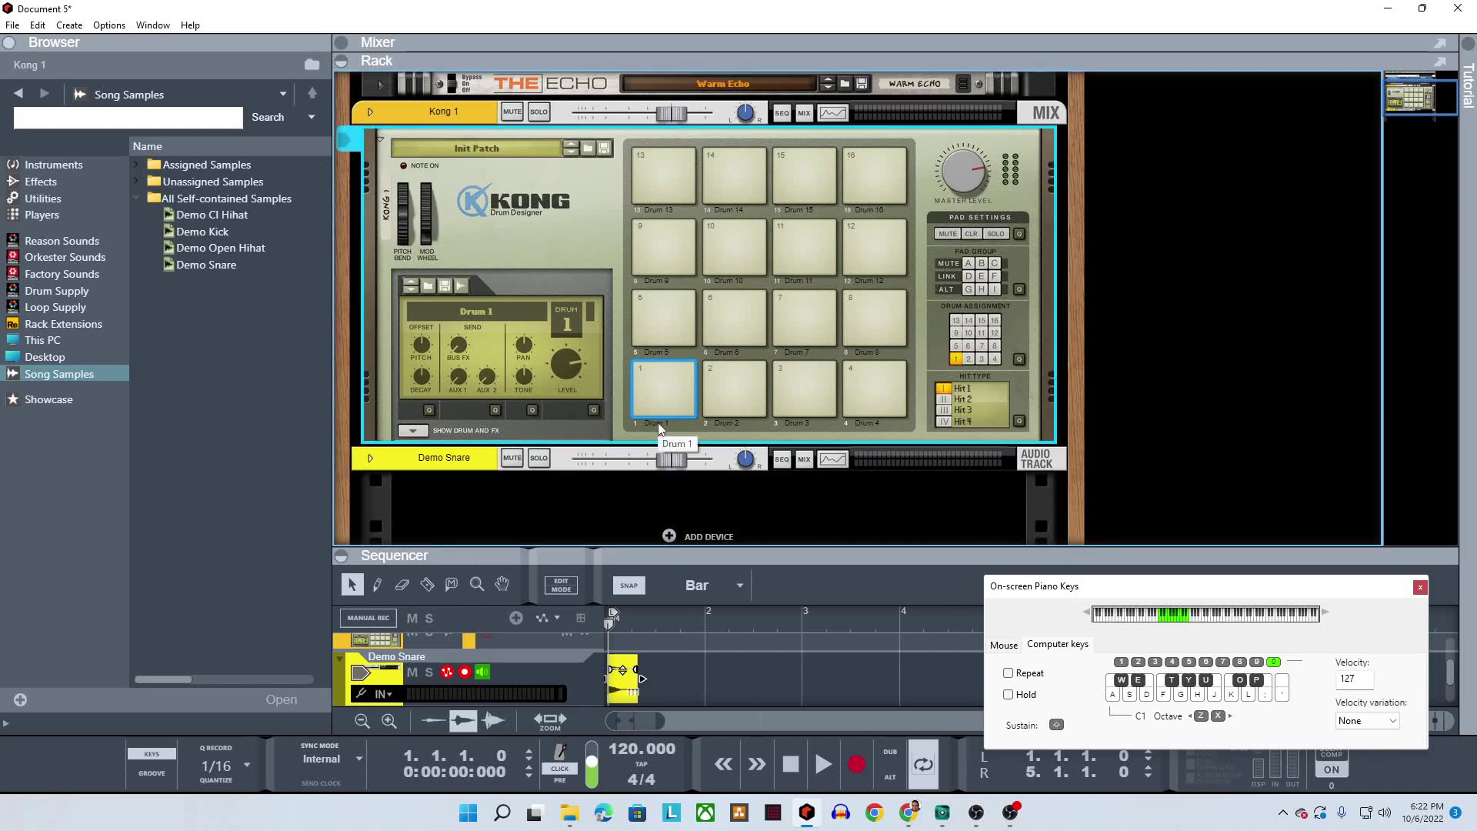
{"action": "double_click", "coordinate": [658, 422]}
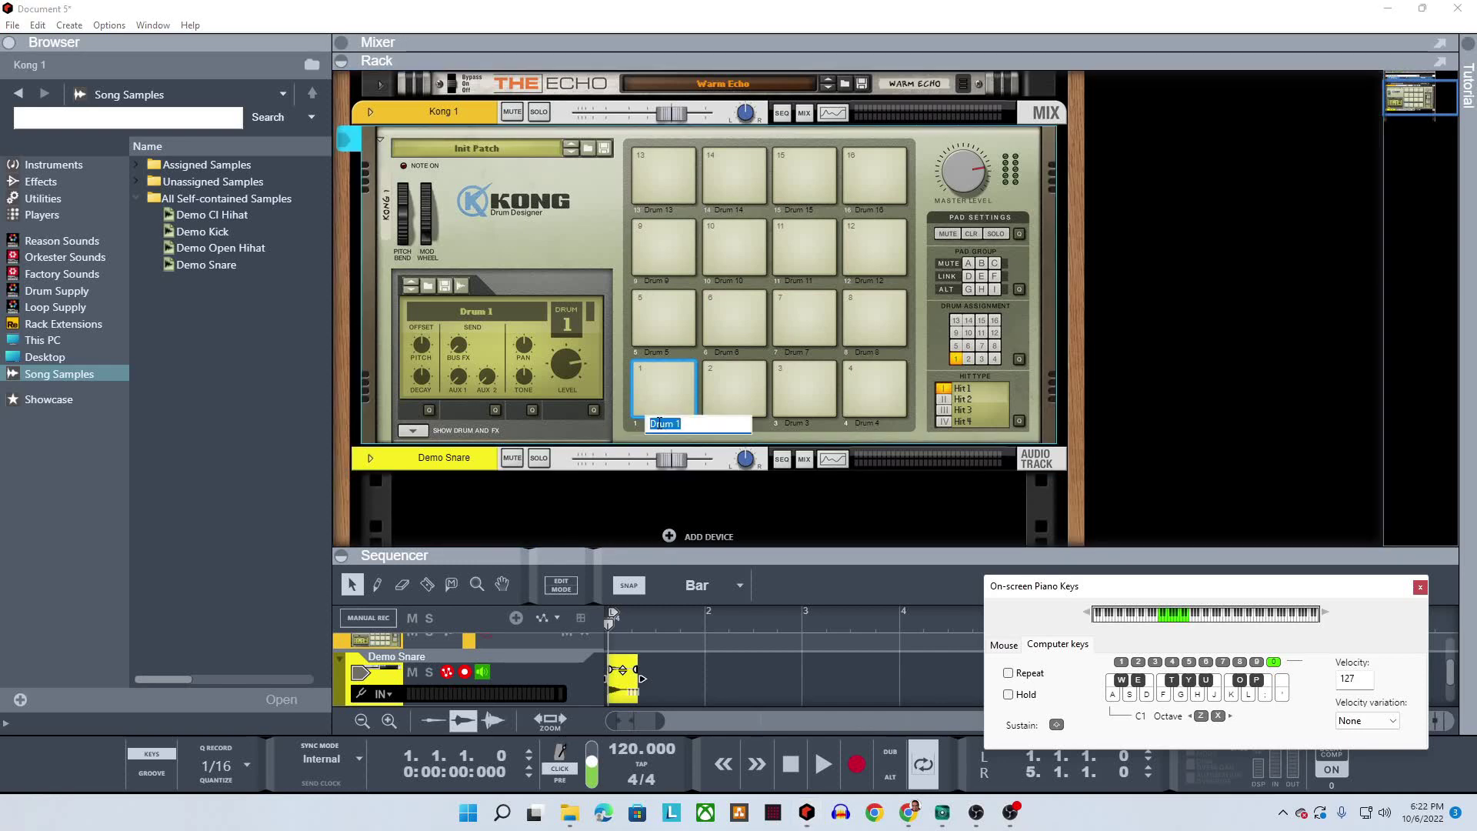
{"action": "type", "text": "Kick"}
{"action": "key", "text": "Return"}
{"action": "double_click", "coordinate": [735, 422]}
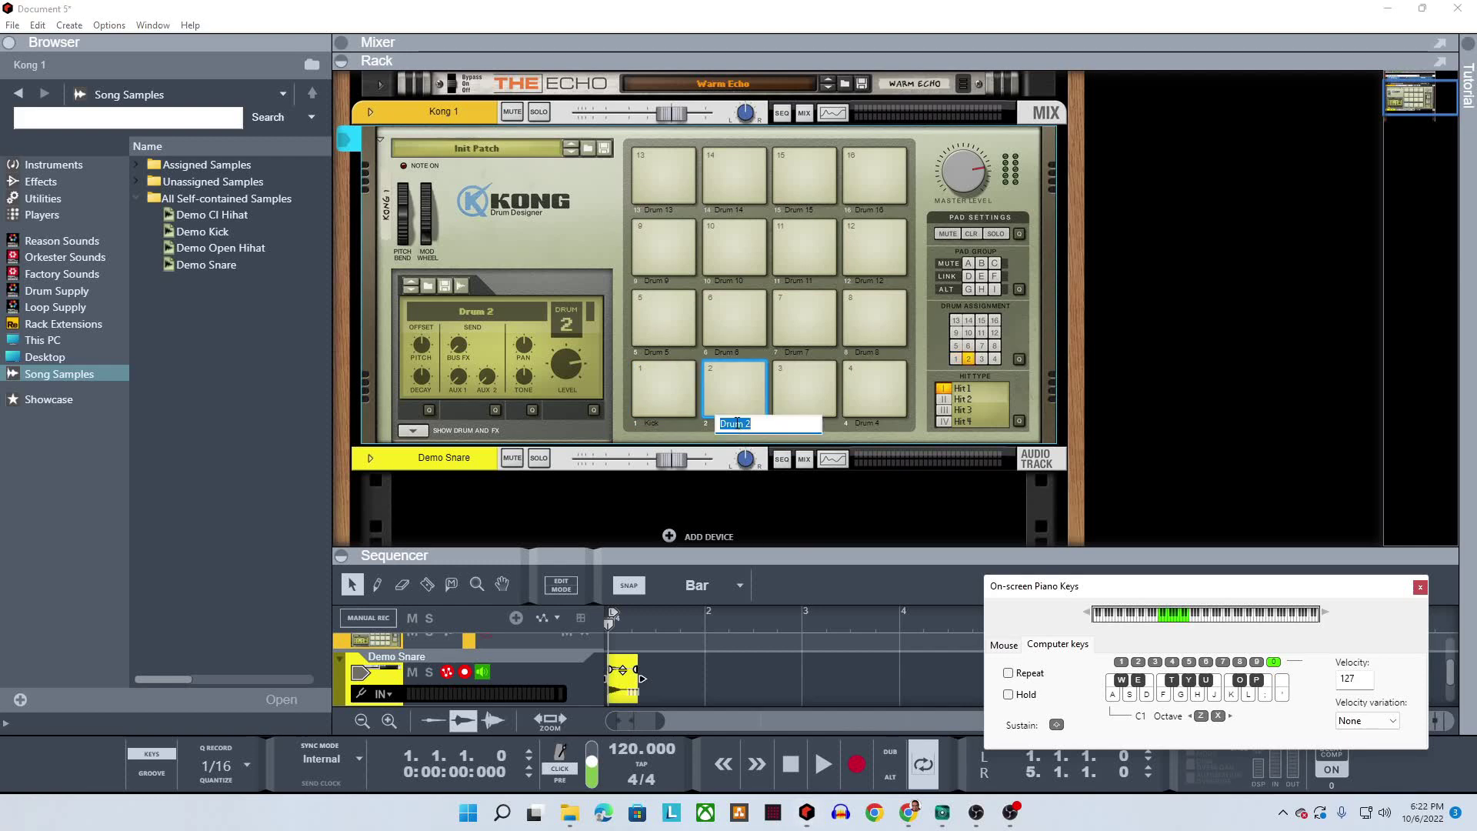
{"action": "type", "text": "Snare"}
{"action": "left_click", "coordinate": [808, 424]}
Label pad 3 'Closed Hihat' and pad 4 'Open Hihat'
{"action": "double_click", "coordinate": [804, 423]}
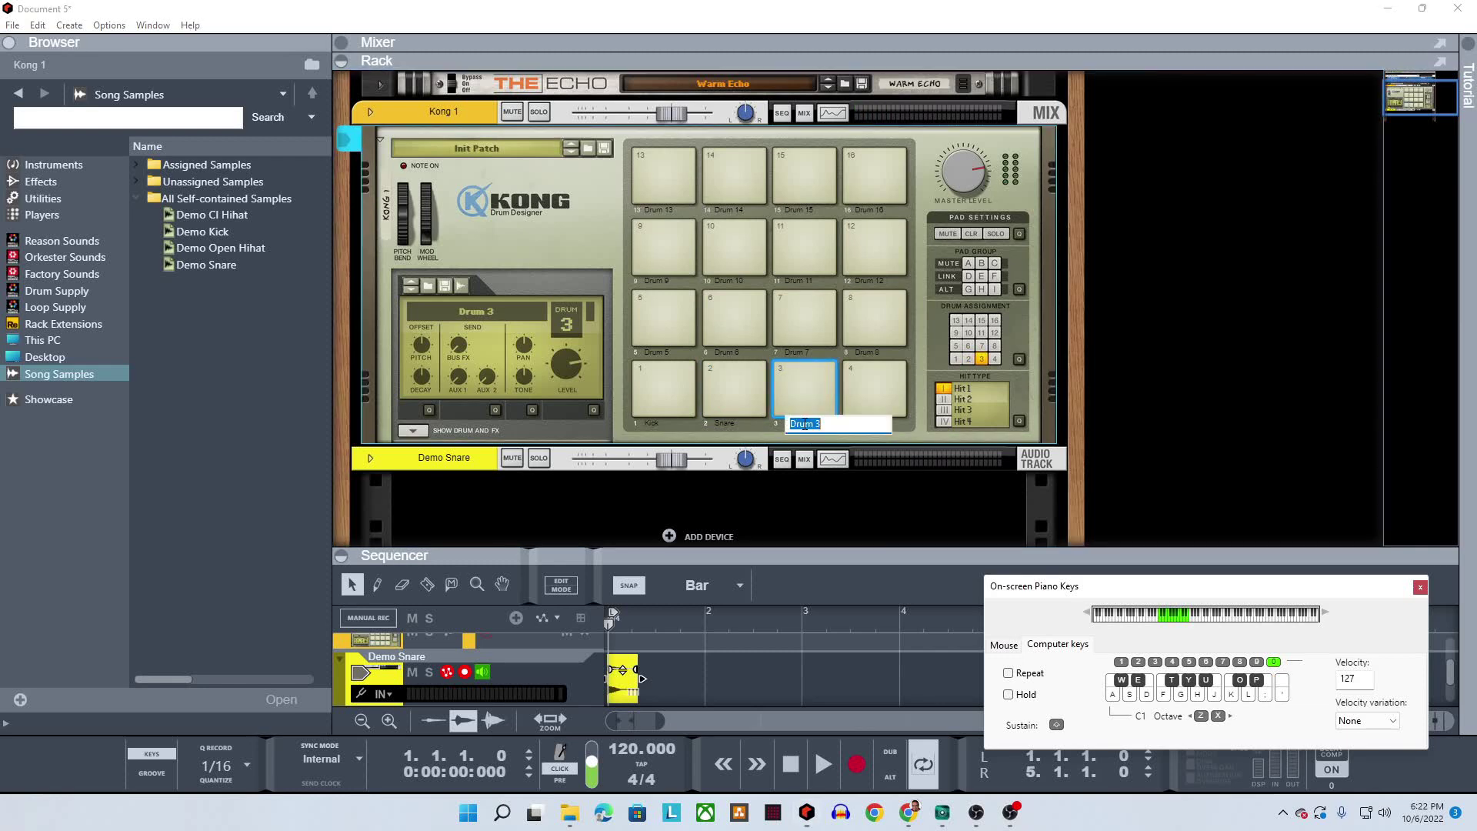
{"action": "type", "text": "Closed Hihat"}
{"action": "left_click", "coordinate": [878, 419]}
{"action": "double_click", "coordinate": [878, 423]}
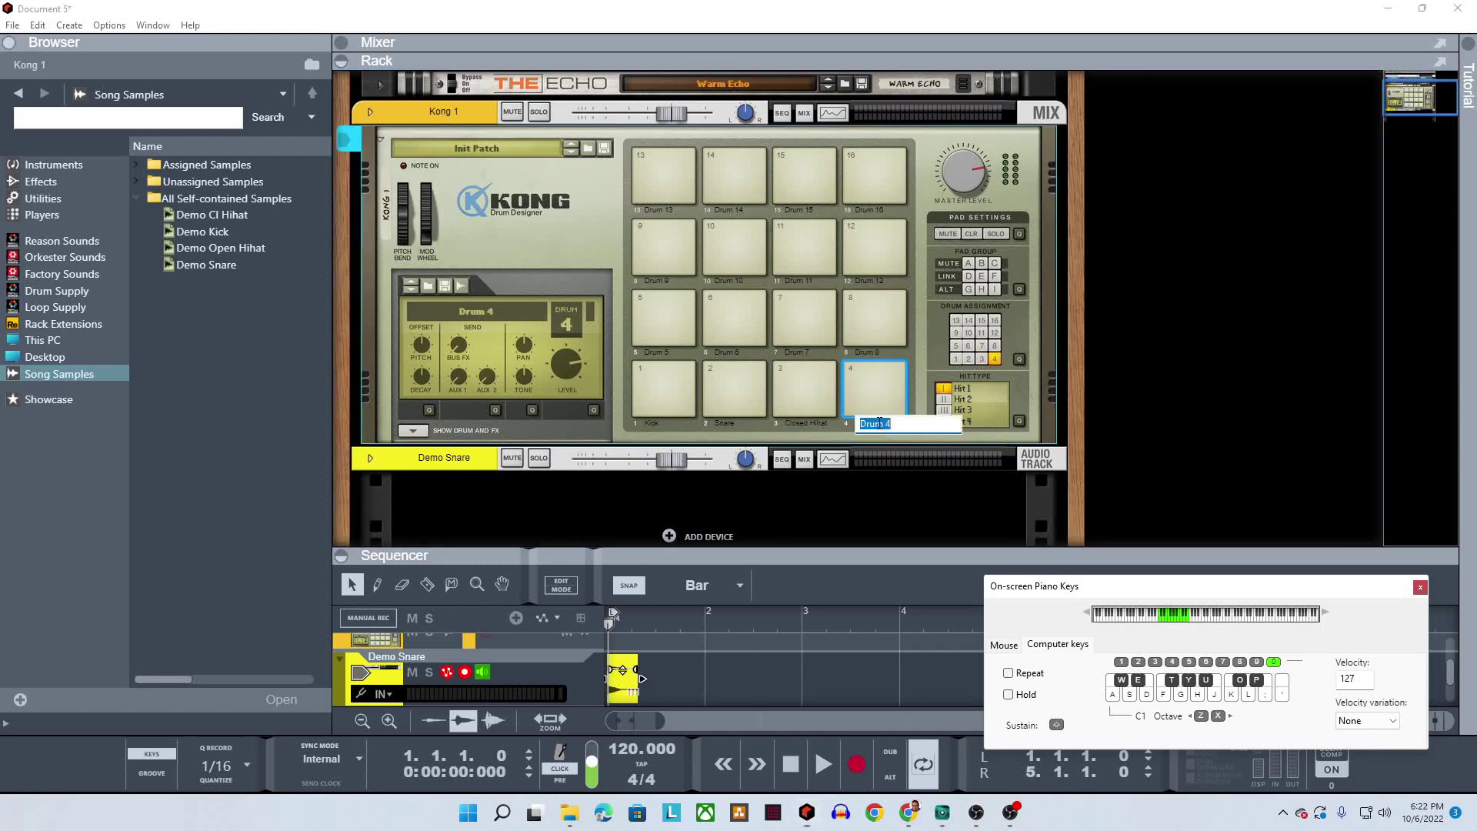
{"action": "type", "text": "Openm"}
{"action": "key", "text": "BackSpace"}
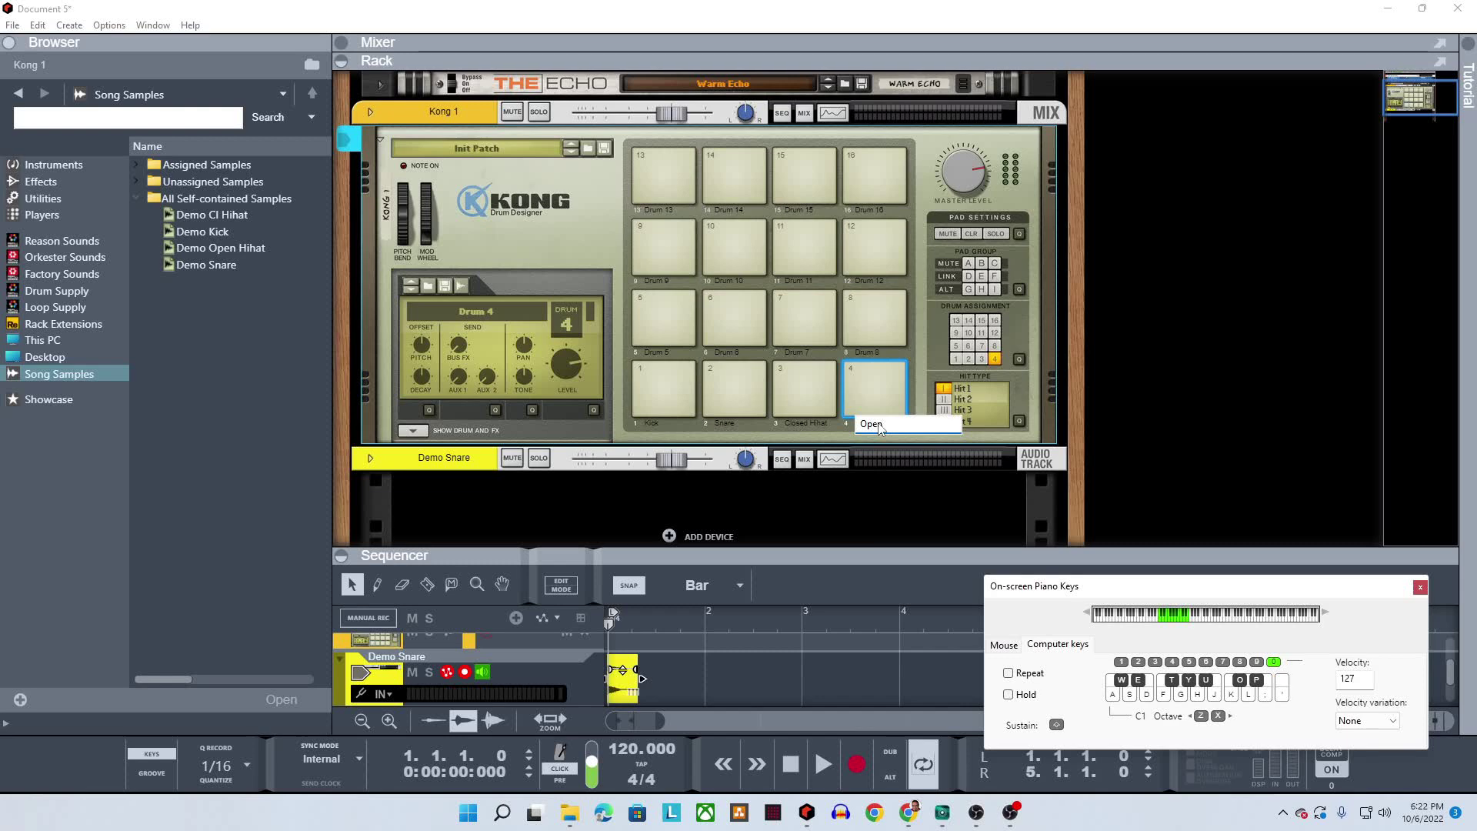
{"action": "type", "text": "Hihat"}
{"action": "key", "text": "Return"}
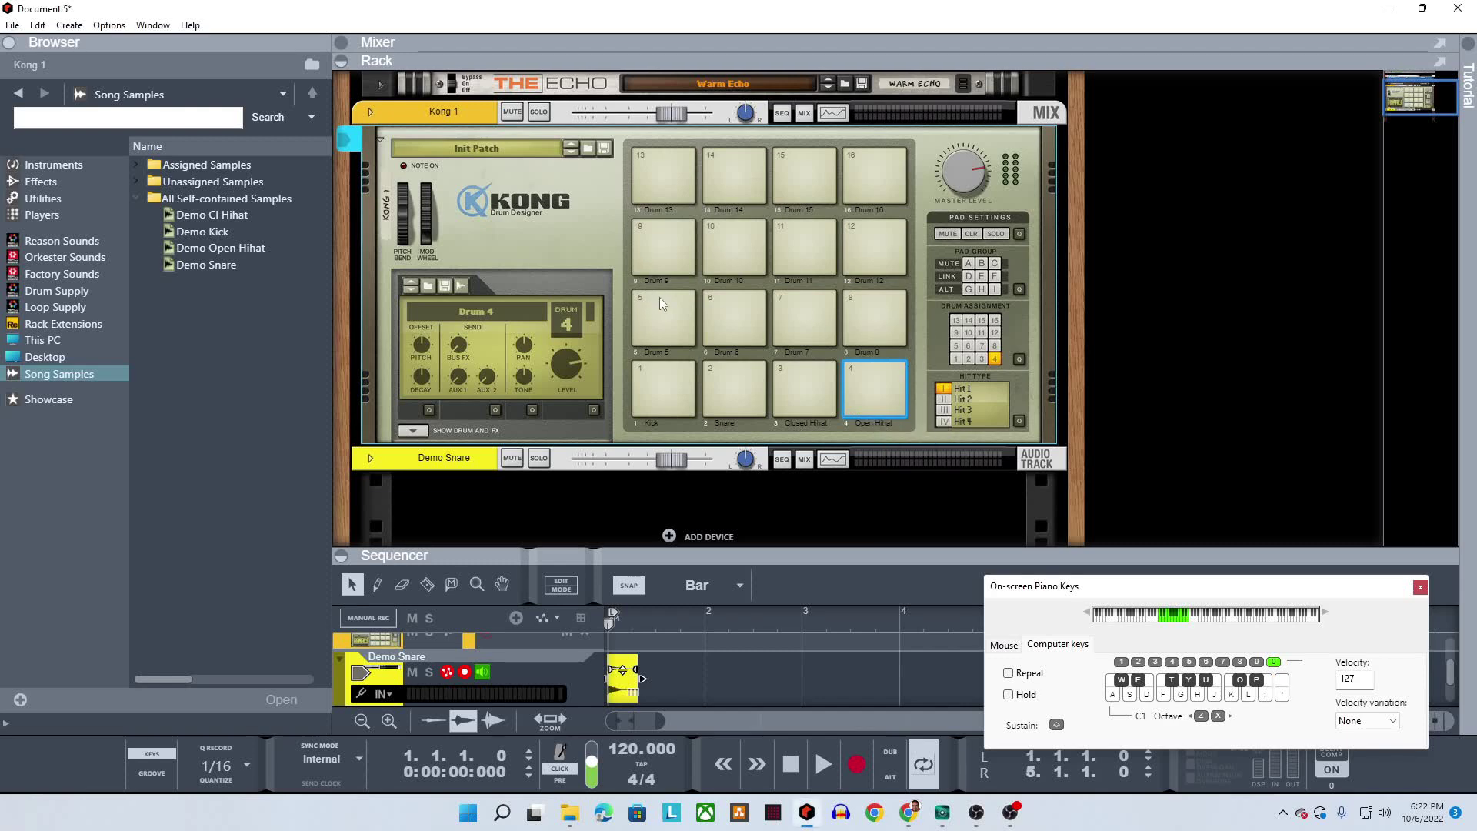
{"action": "left_click", "coordinate": [661, 408]}
{"action": "left_click", "coordinate": [732, 396]}
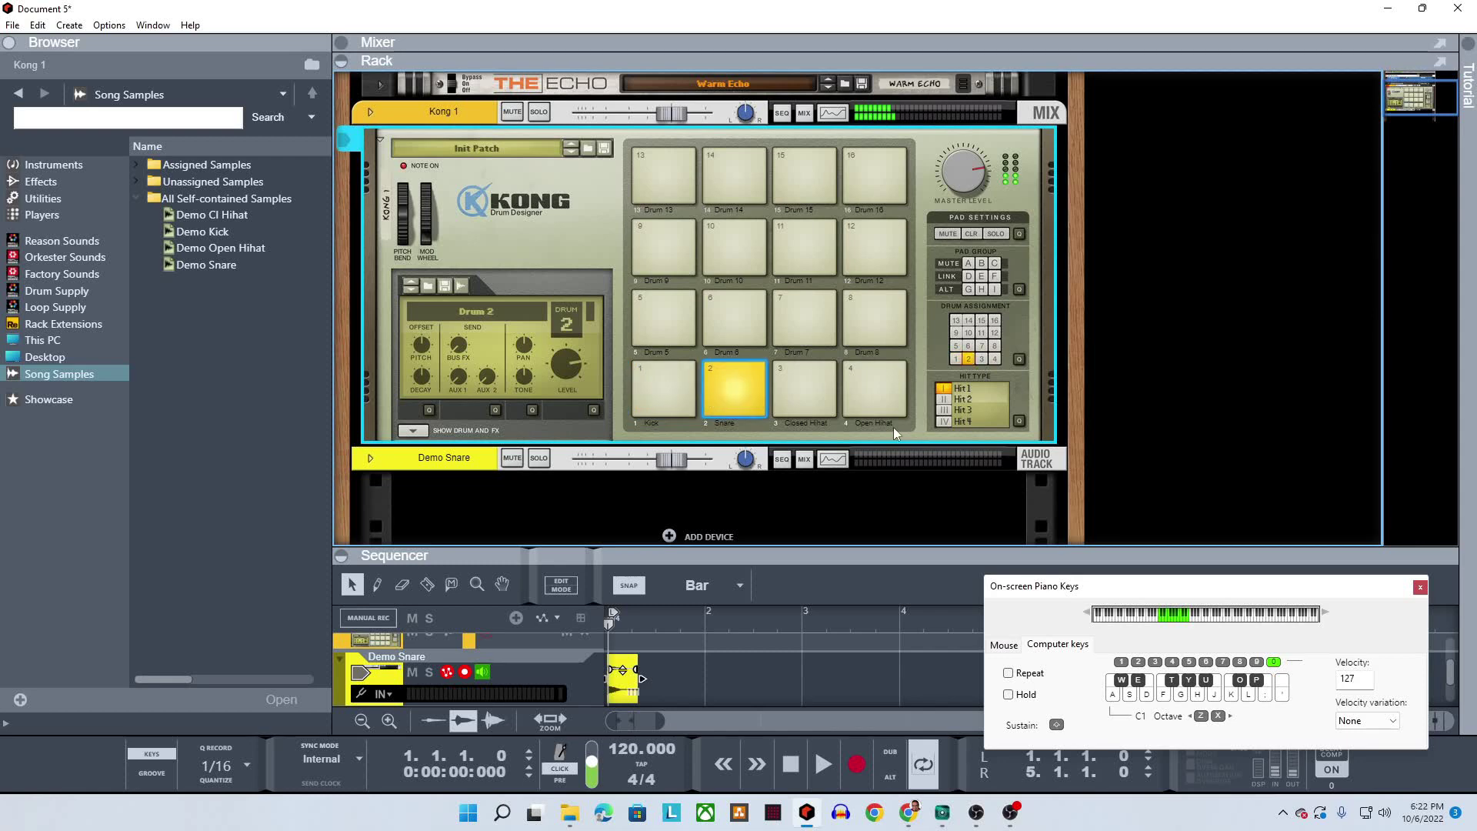
{"action": "left_click", "coordinate": [800, 403]}
{"action": "left_click", "coordinate": [856, 388]}
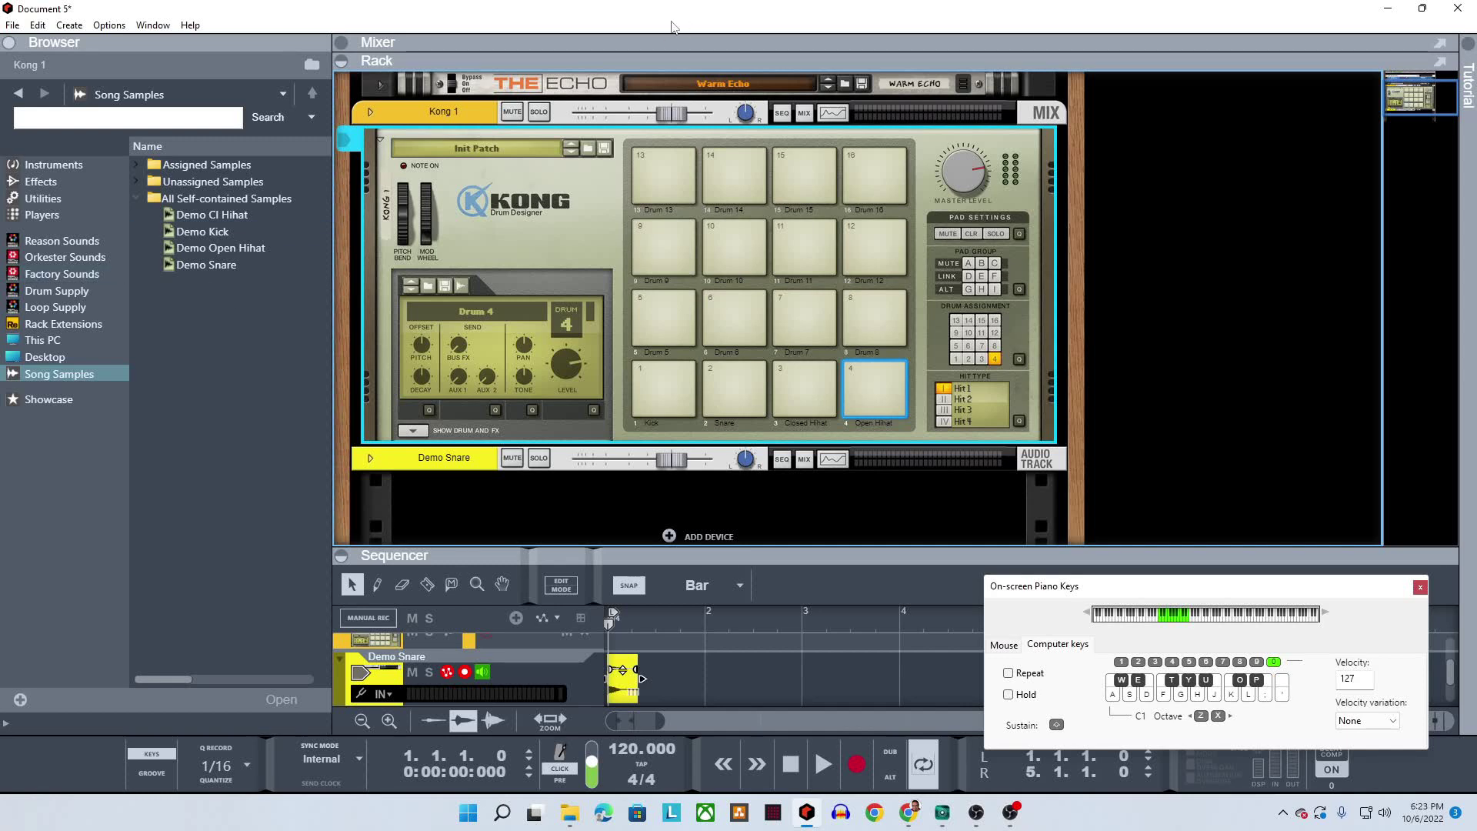
{"action": "left_click", "coordinate": [604, 147]}
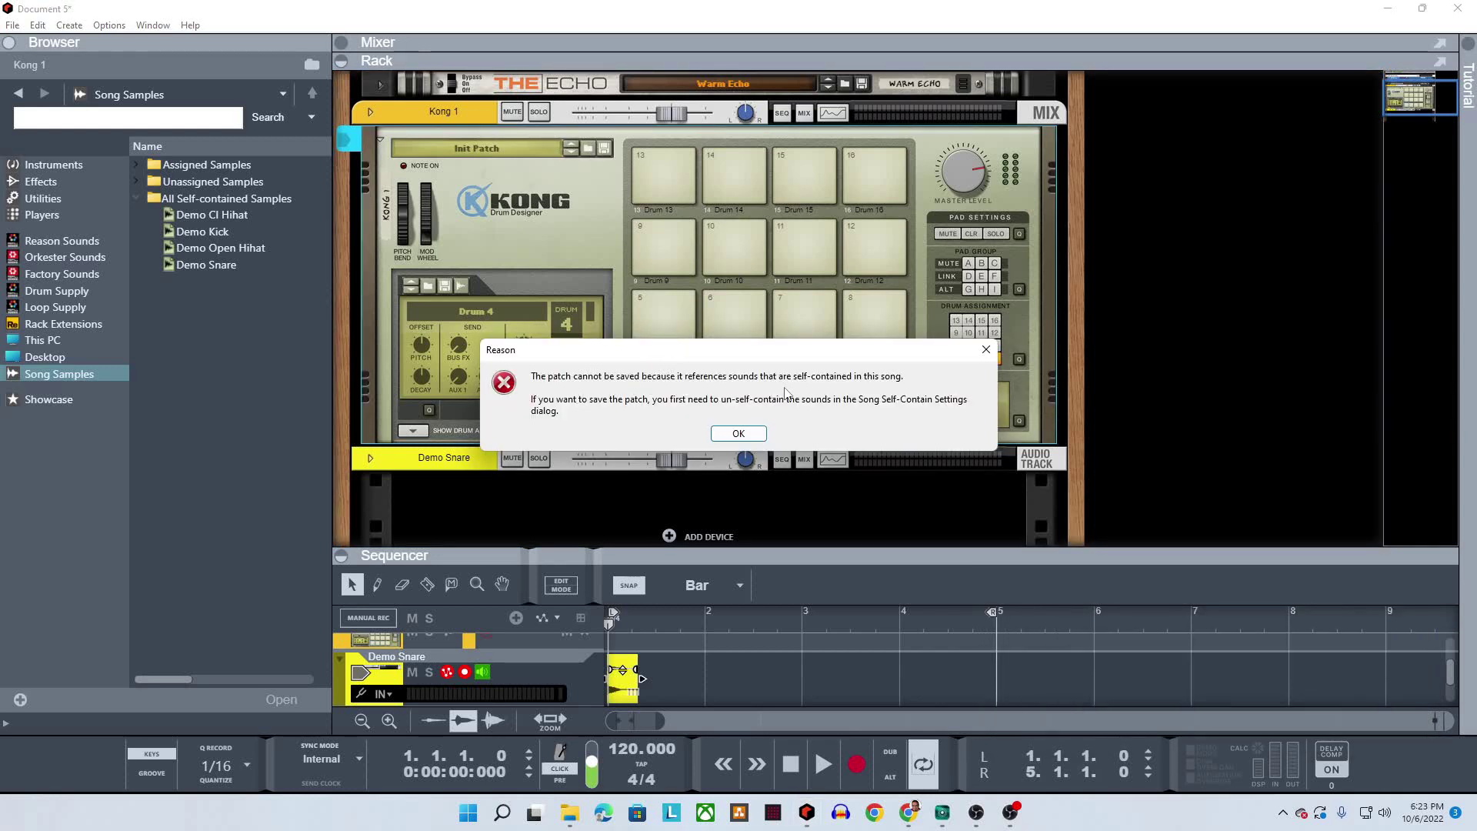
{"action": "left_click", "coordinate": [985, 350]}
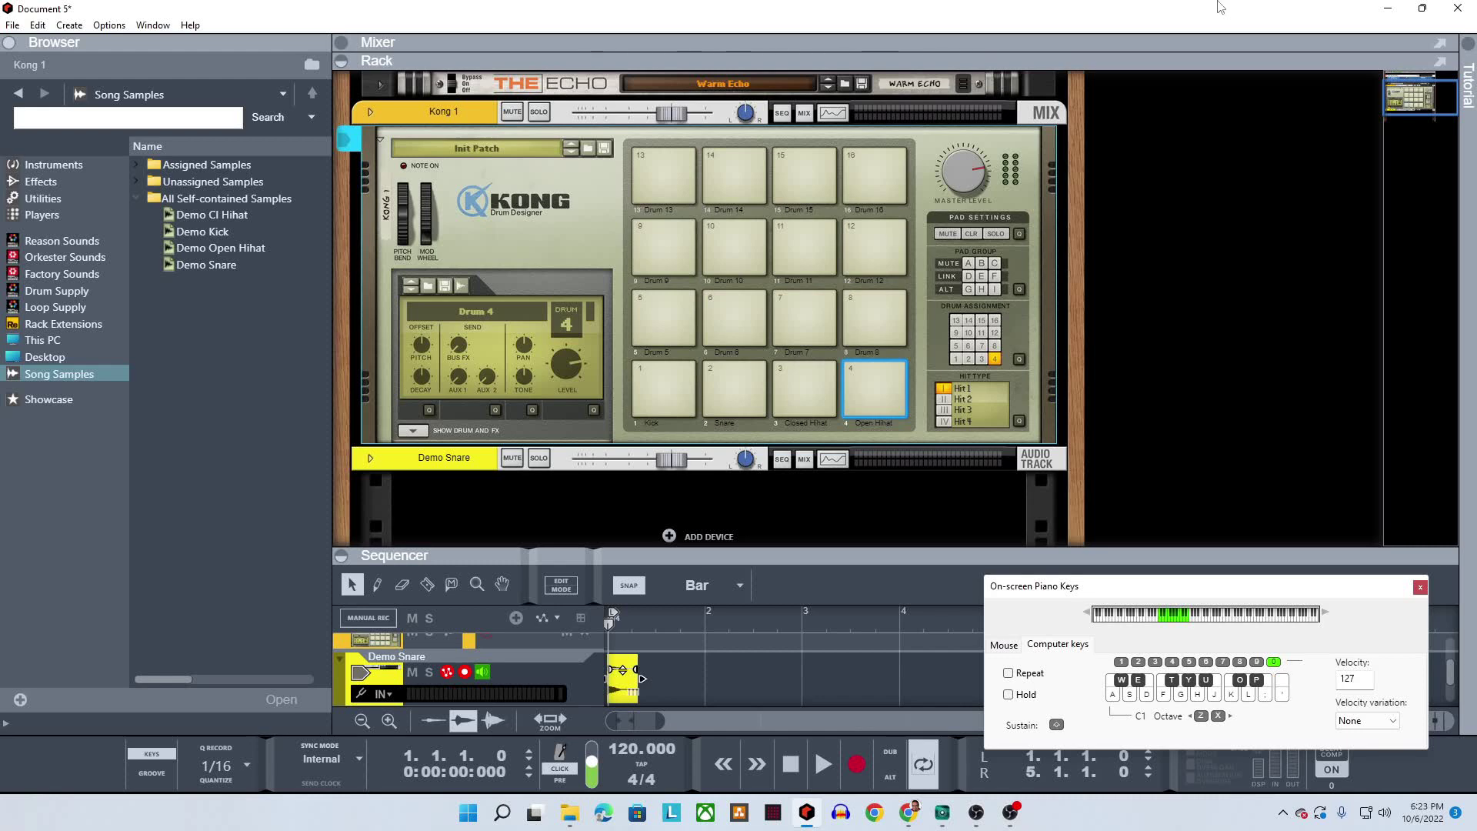
Scroll up the rack, select the Kong 1 device, and open the File menu
{"action": "scroll", "coordinate": [690, 473], "scroll_direction": "up", "scroll_amount": 3}
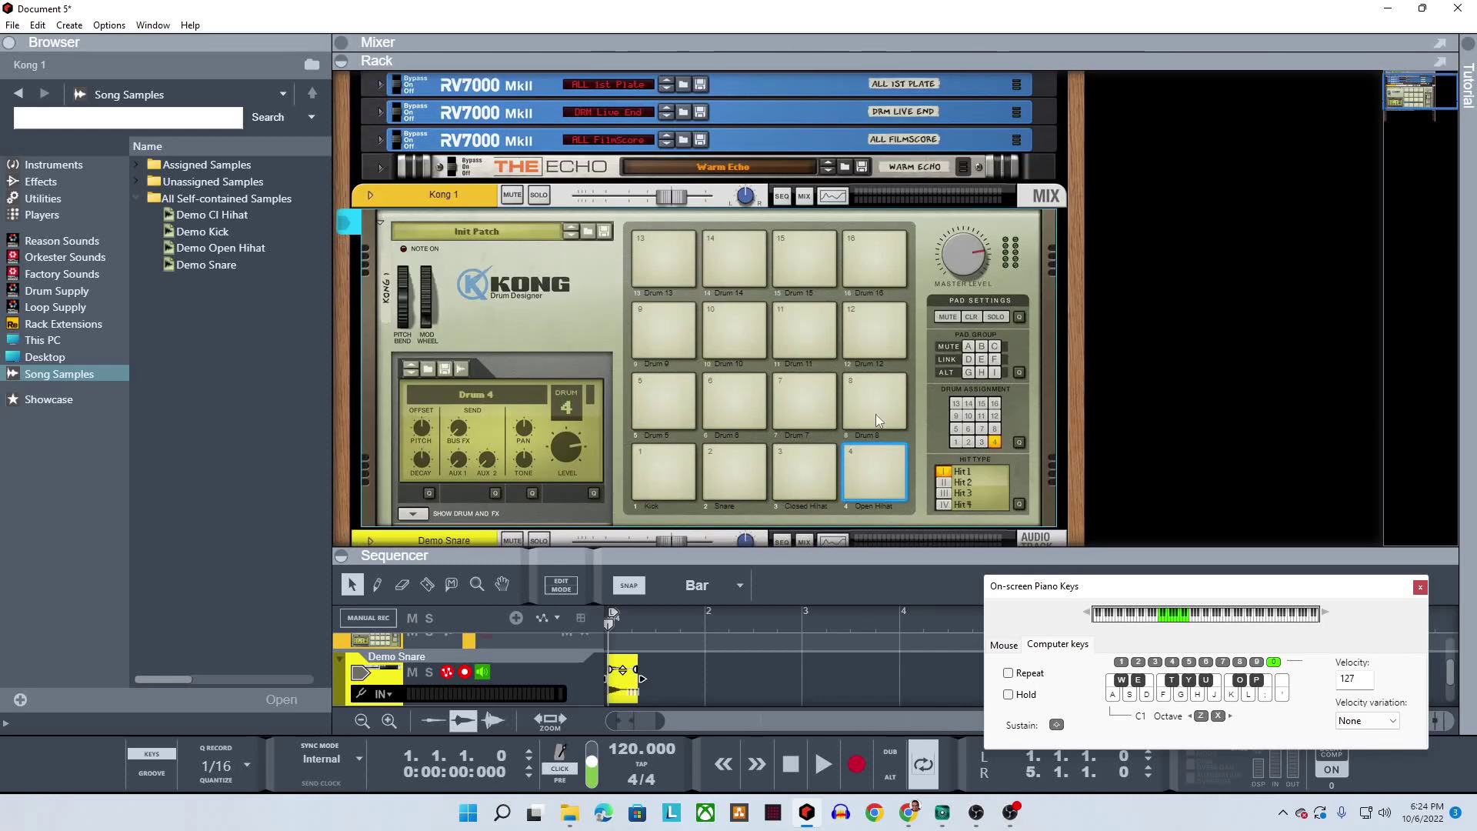
{"action": "right_click", "coordinate": [432, 536]}
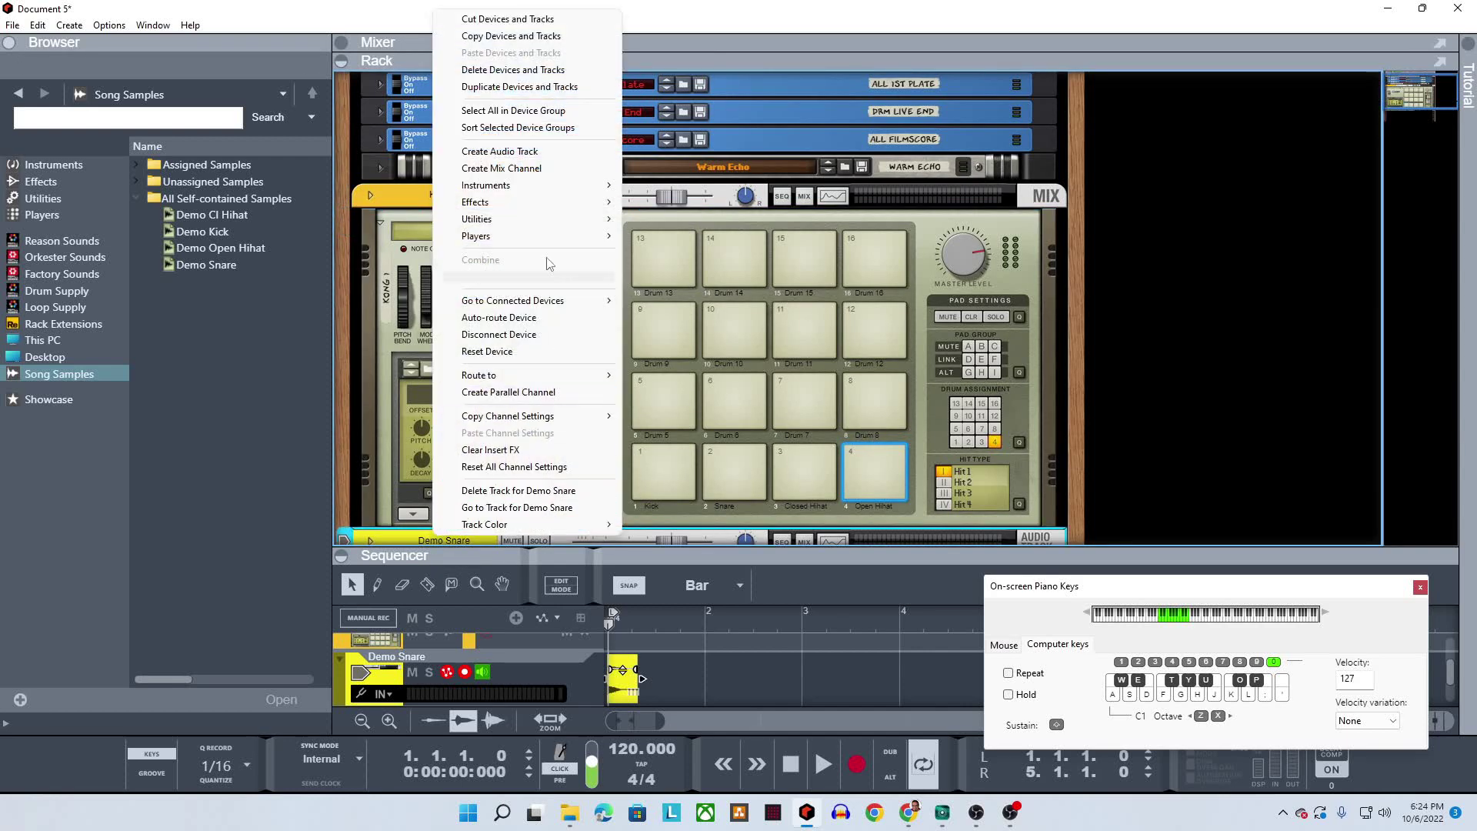
{"action": "left_click", "coordinate": [368, 320]}
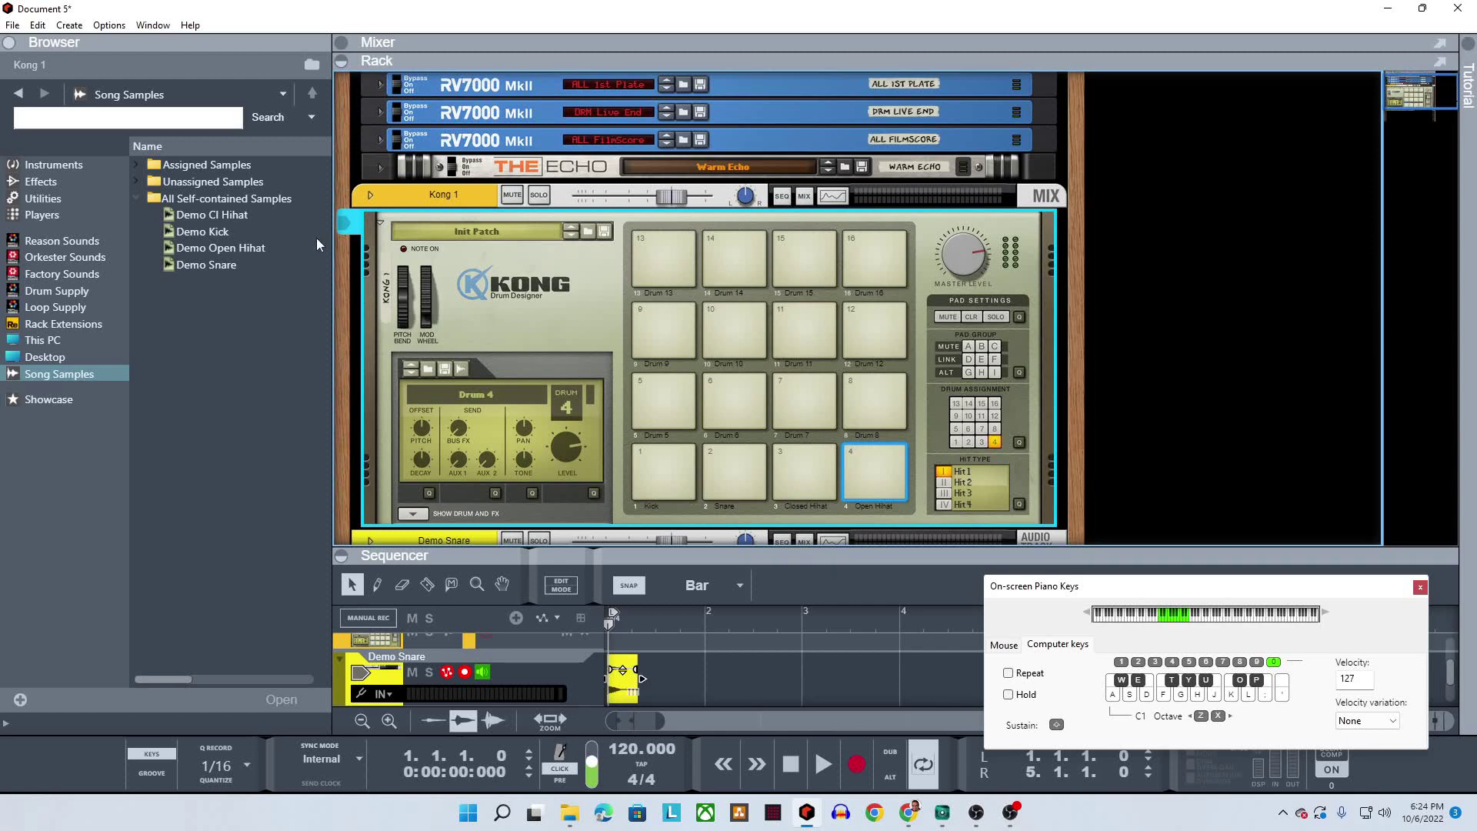
{"action": "left_click", "coordinate": [12, 25]}
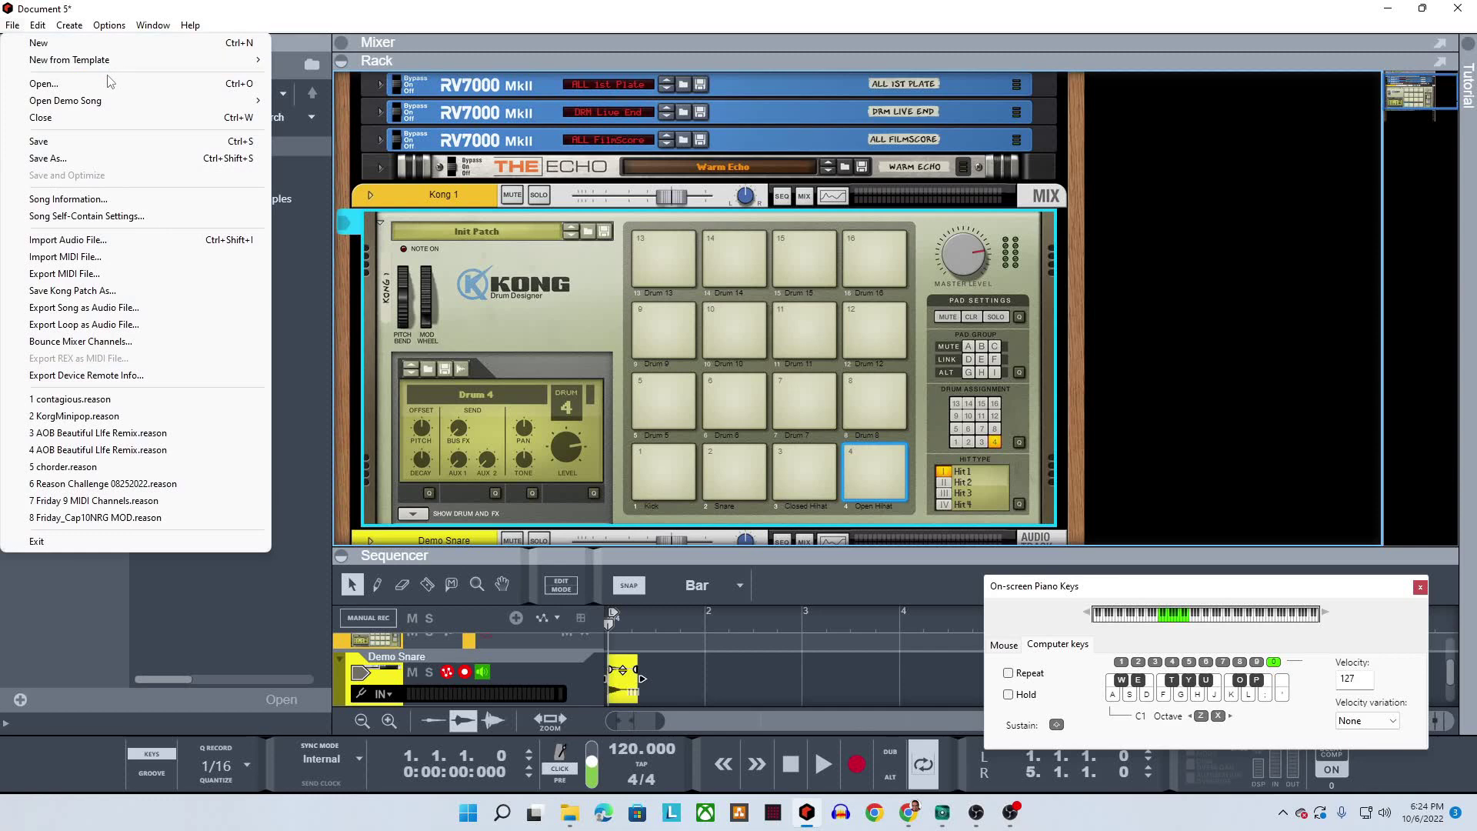
In Song Self-Contain Settings, uncheck all four Demo samples and confirm with OK
{"action": "left_click", "coordinate": [87, 216]}
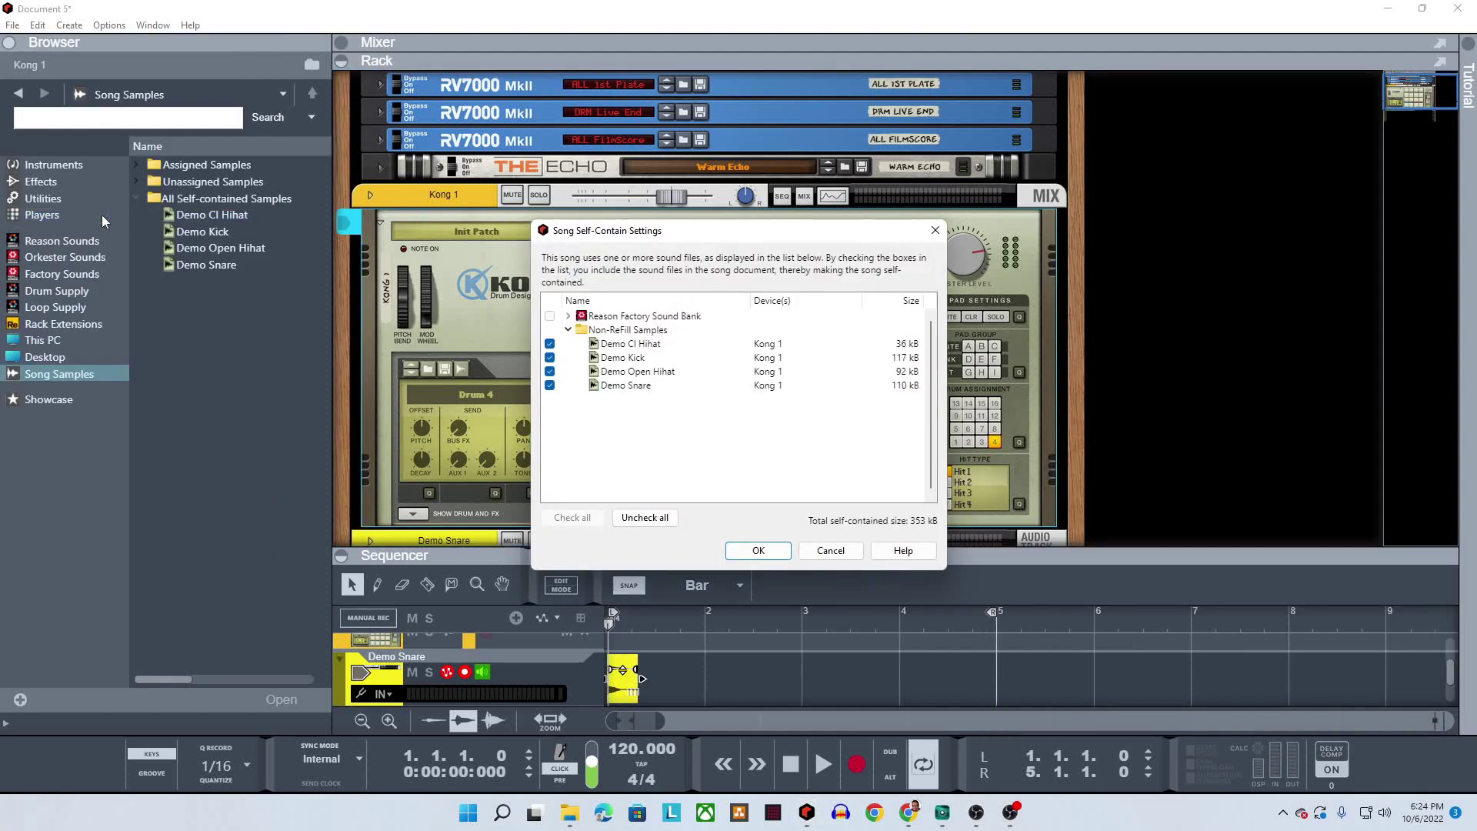
{"action": "left_click", "coordinate": [549, 343]}
{"action": "left_click", "coordinate": [549, 357]}
{"action": "left_click", "coordinate": [549, 370]}
{"action": "left_click", "coordinate": [549, 384]}
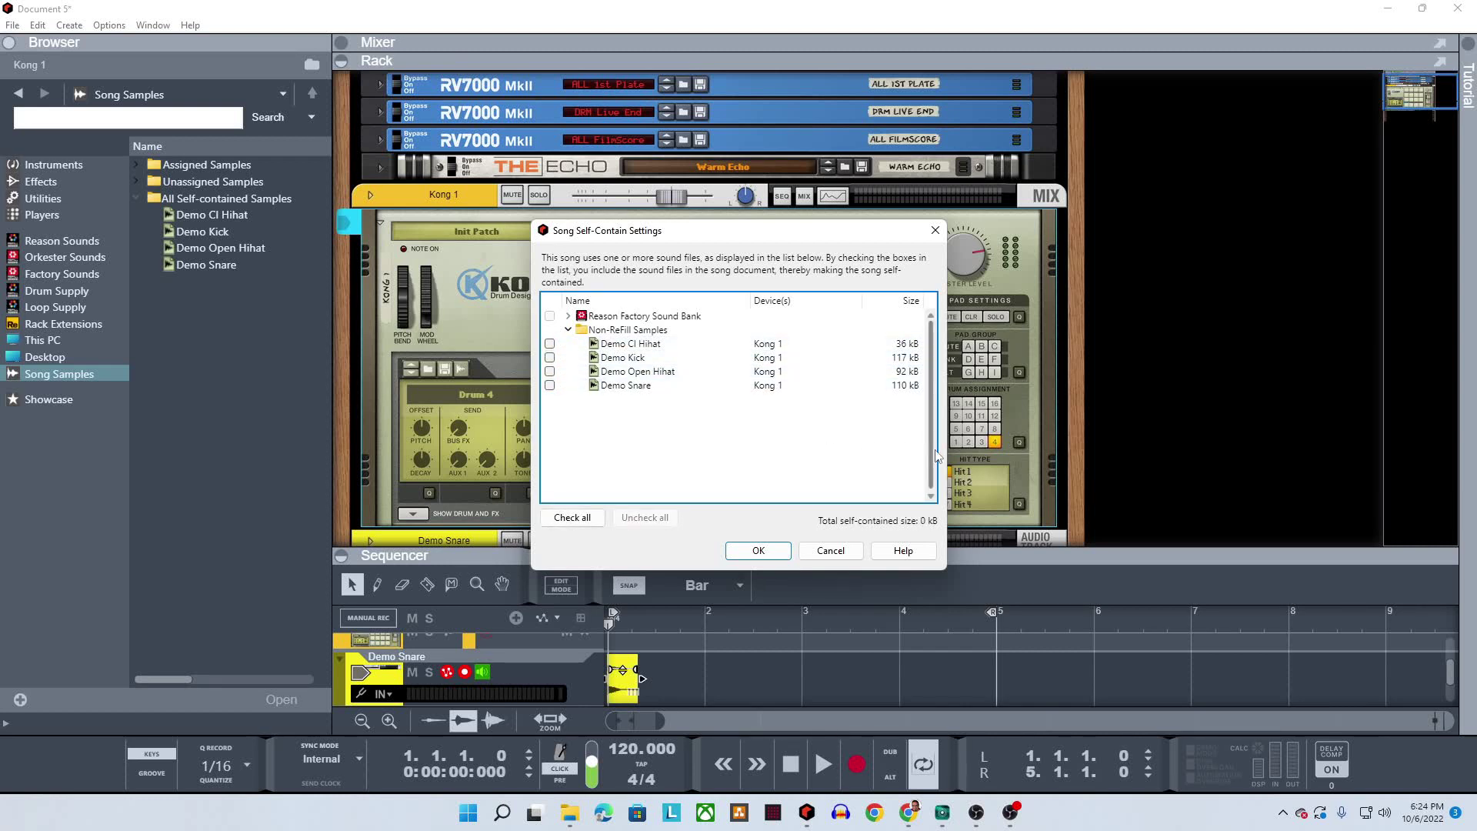
{"action": "left_click", "coordinate": [749, 552]}
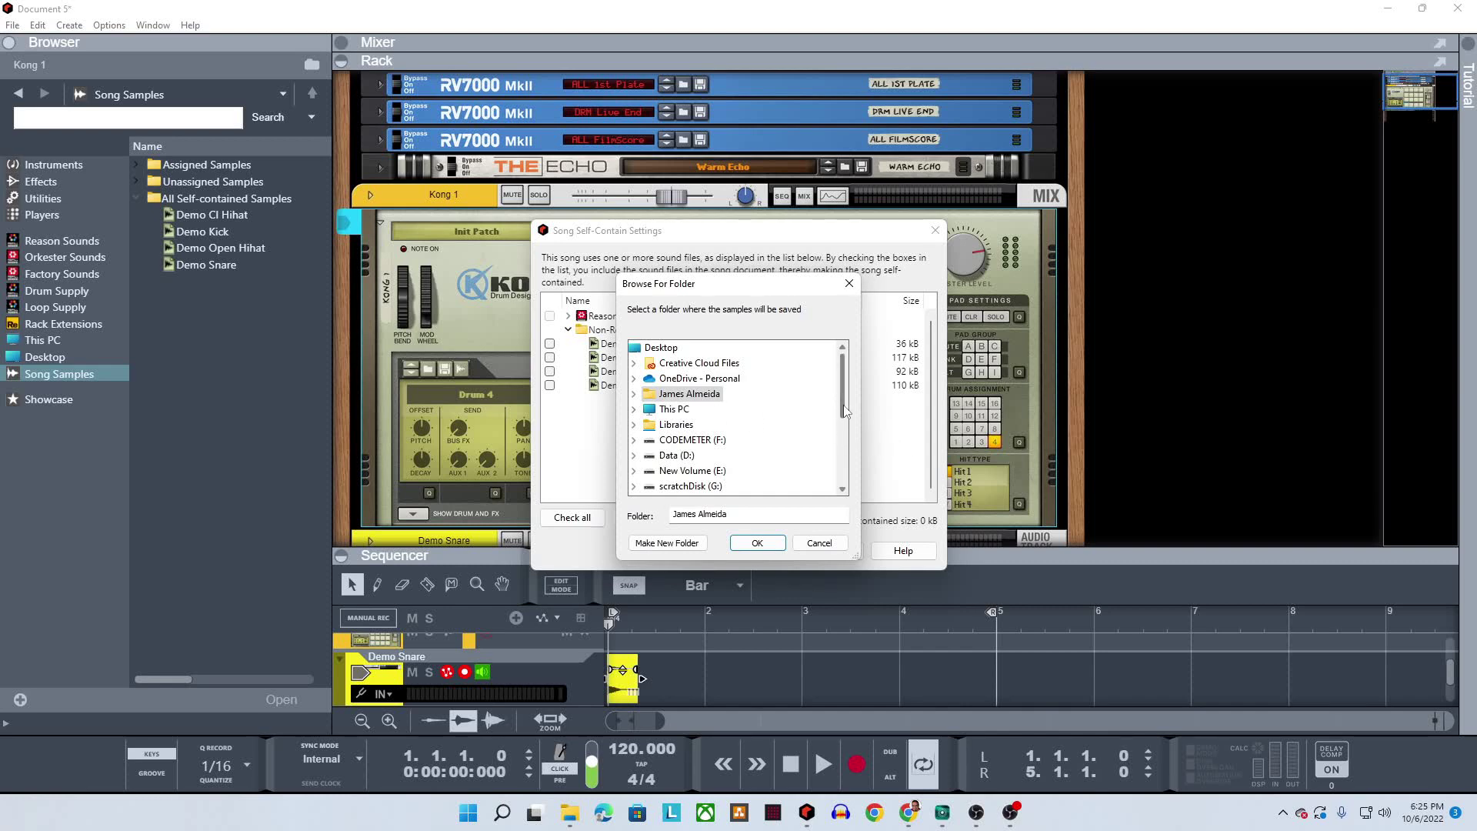
Choose the Samples folder on the New Volume (E:) drive as the export location
{"action": "left_click", "coordinate": [696, 470]}
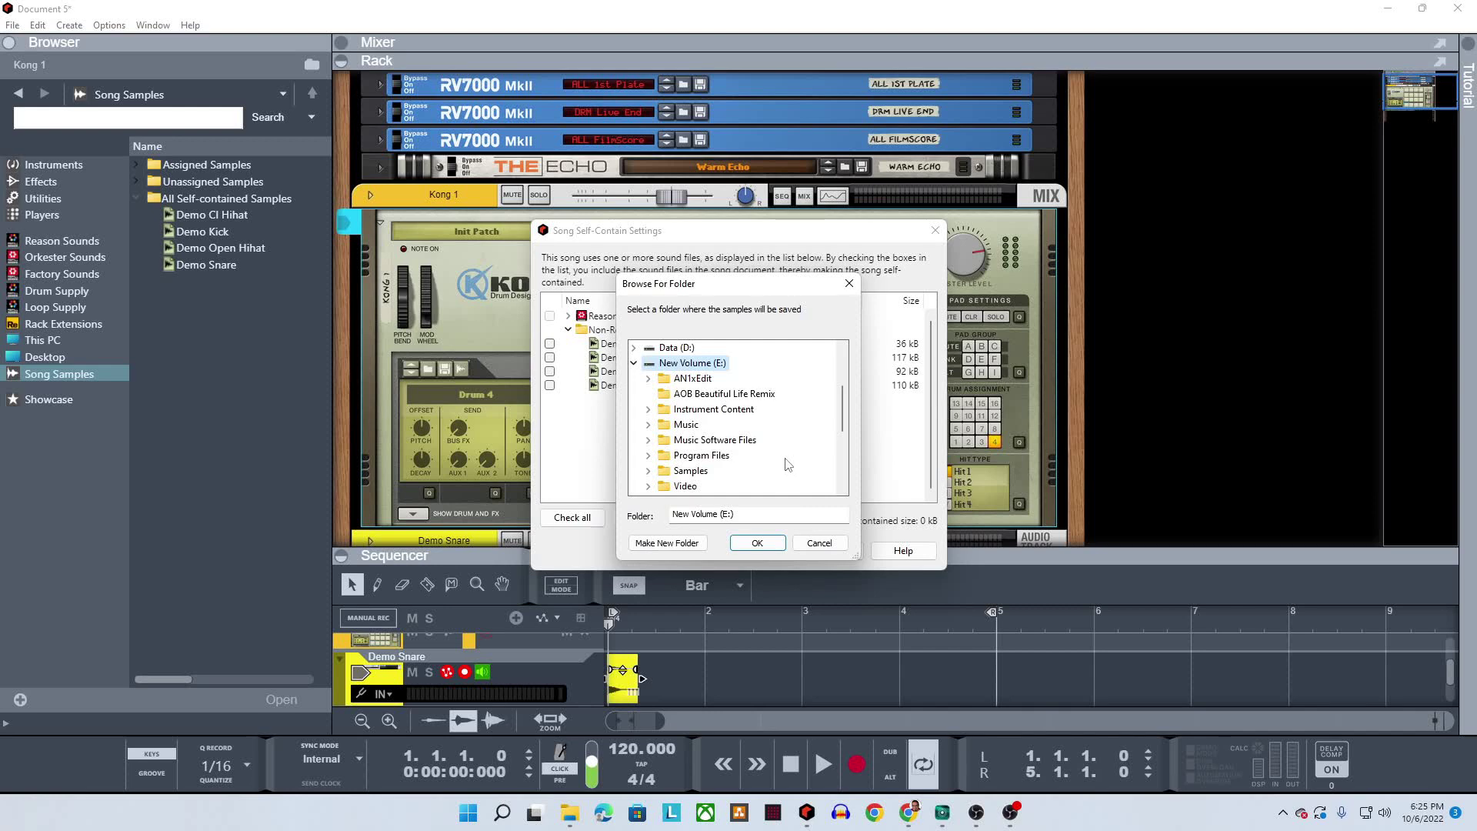
{"action": "scroll", "coordinate": [788, 462], "scroll_direction": "down", "scroll_amount": 5}
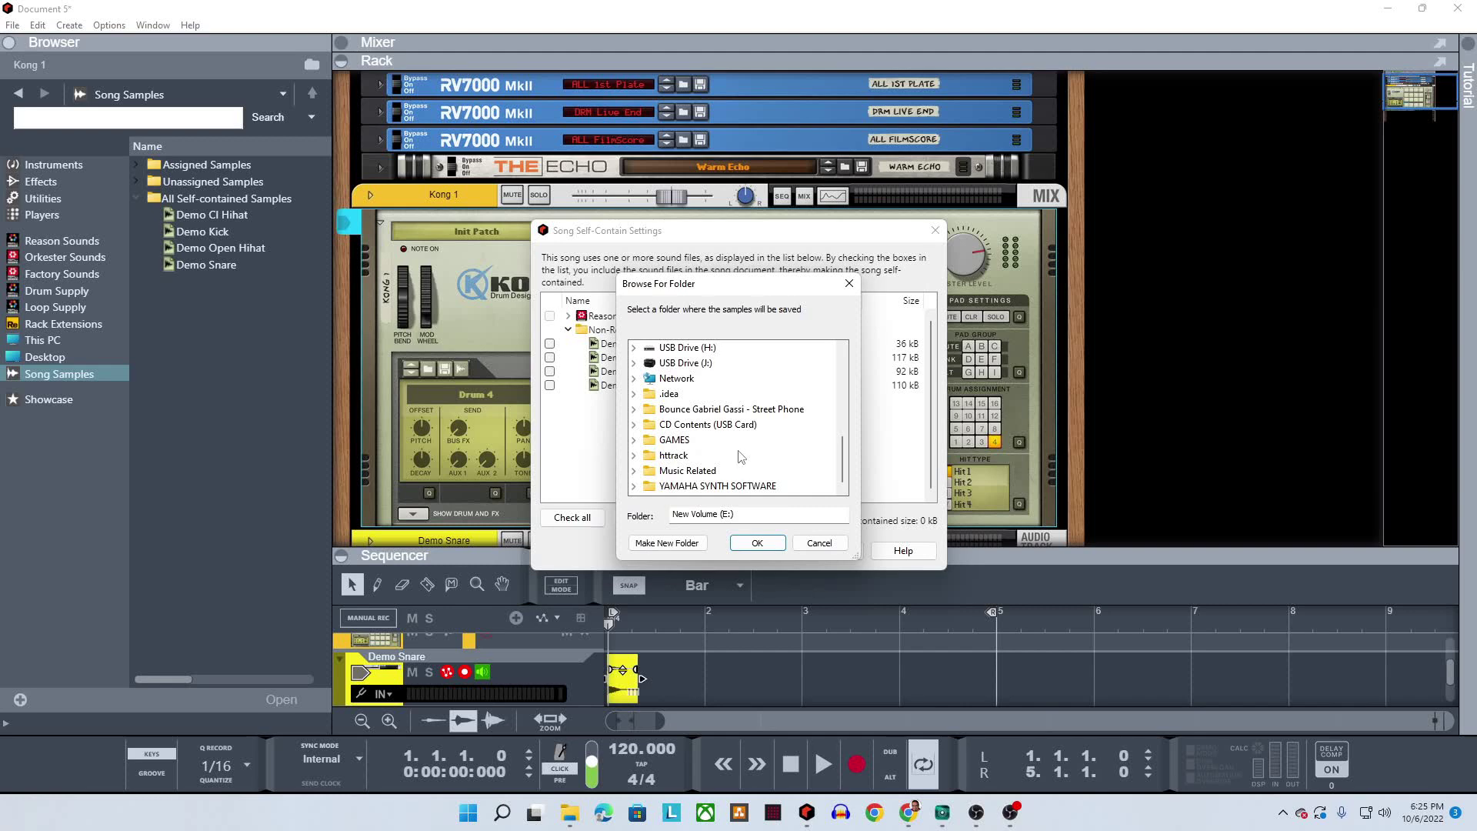
{"action": "scroll", "coordinate": [735, 458], "scroll_direction": "up", "scroll_amount": 6}
{"action": "scroll", "coordinate": [723, 451], "scroll_direction": "down", "scroll_amount": 1}
{"action": "scroll", "coordinate": [716, 431], "scroll_direction": "down", "scroll_amount": 2}
{"action": "left_click", "coordinate": [708, 396]}
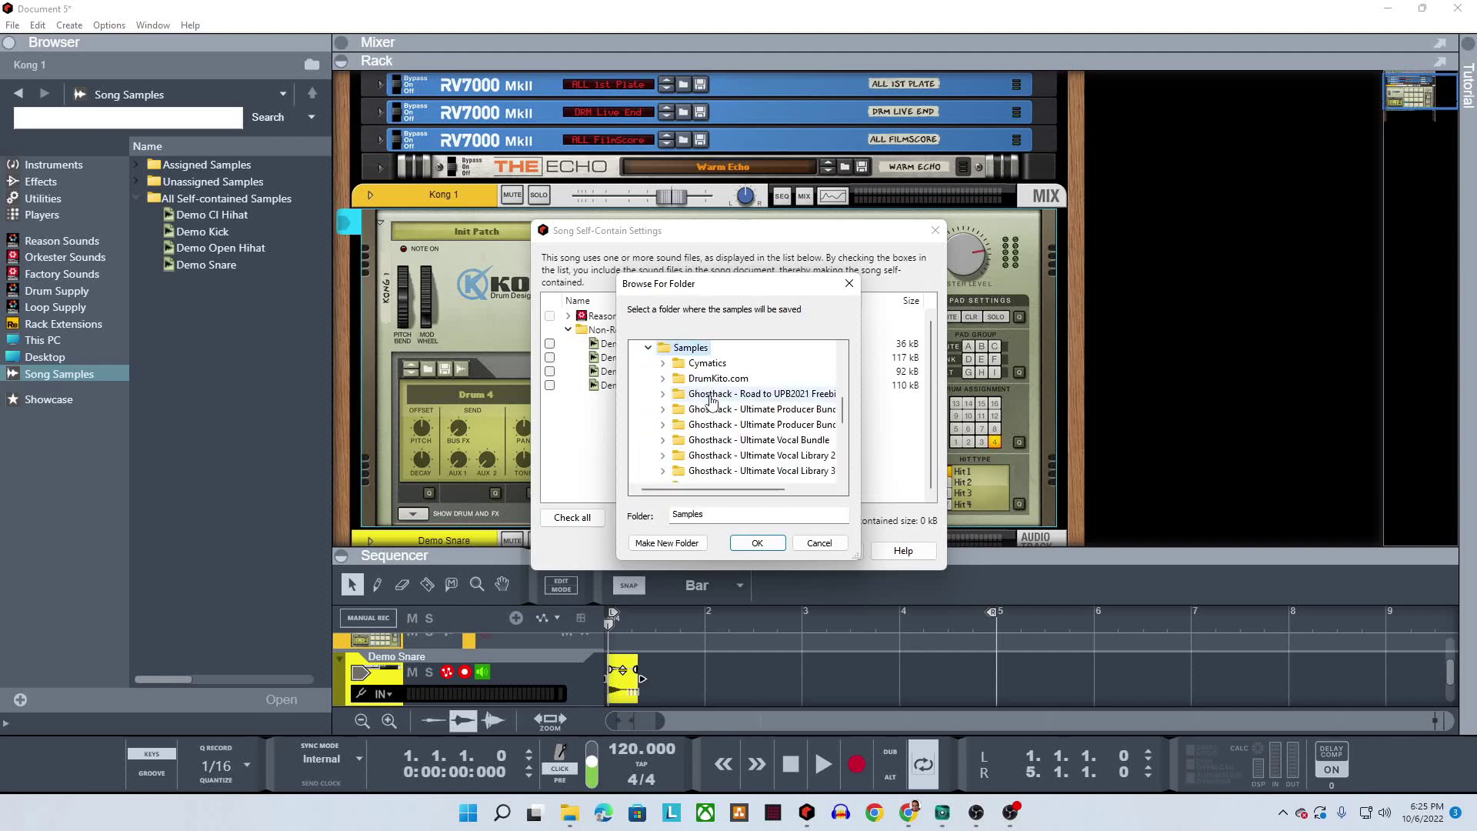
Create a new folder named KongDemo inside Samples
{"action": "right_click", "coordinate": [682, 352]}
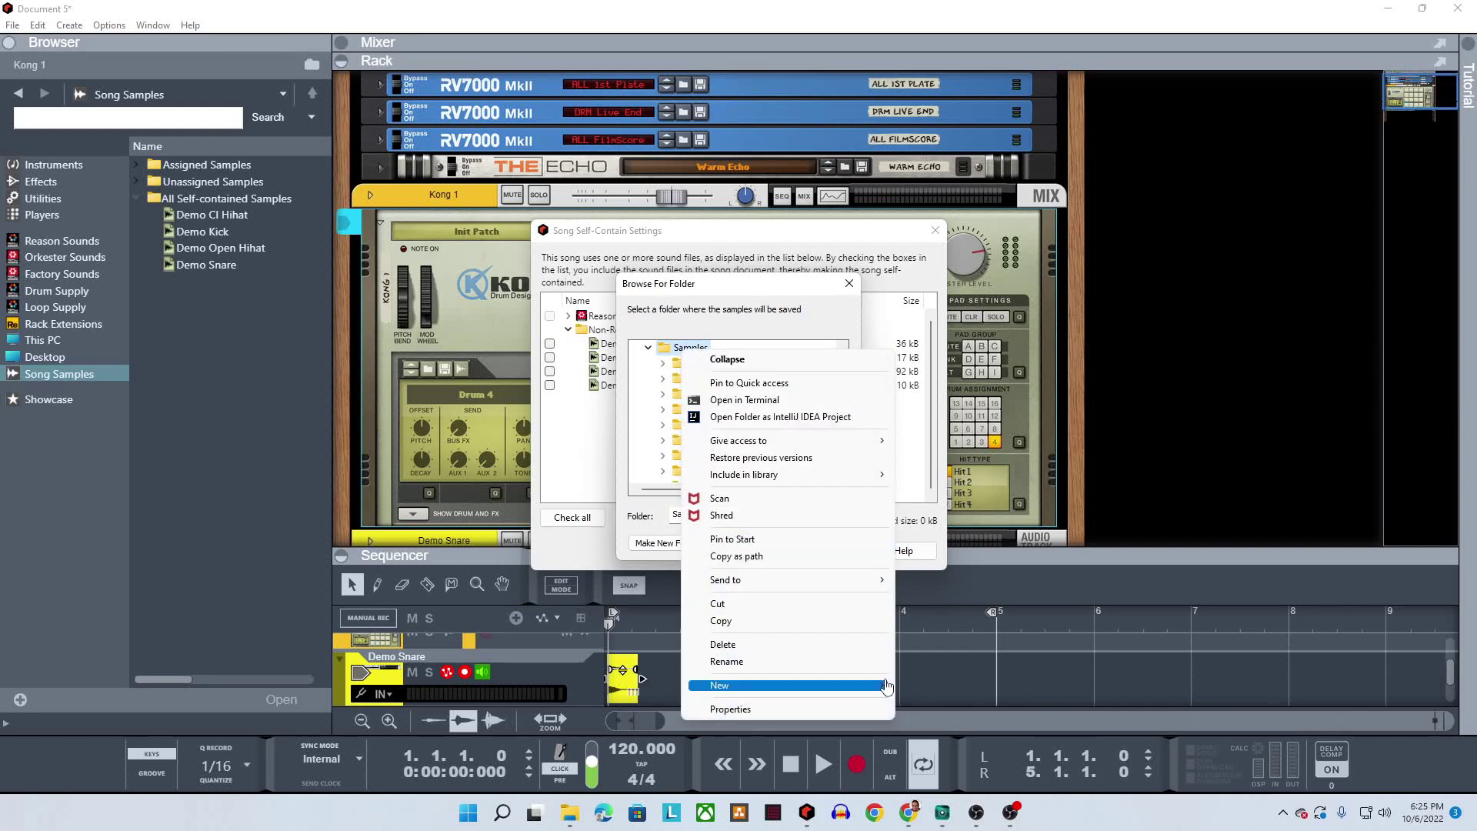
{"action": "left_click", "coordinate": [927, 687]}
{"action": "type", "text": "KongDemo"}
{"action": "key", "text": "Return"}
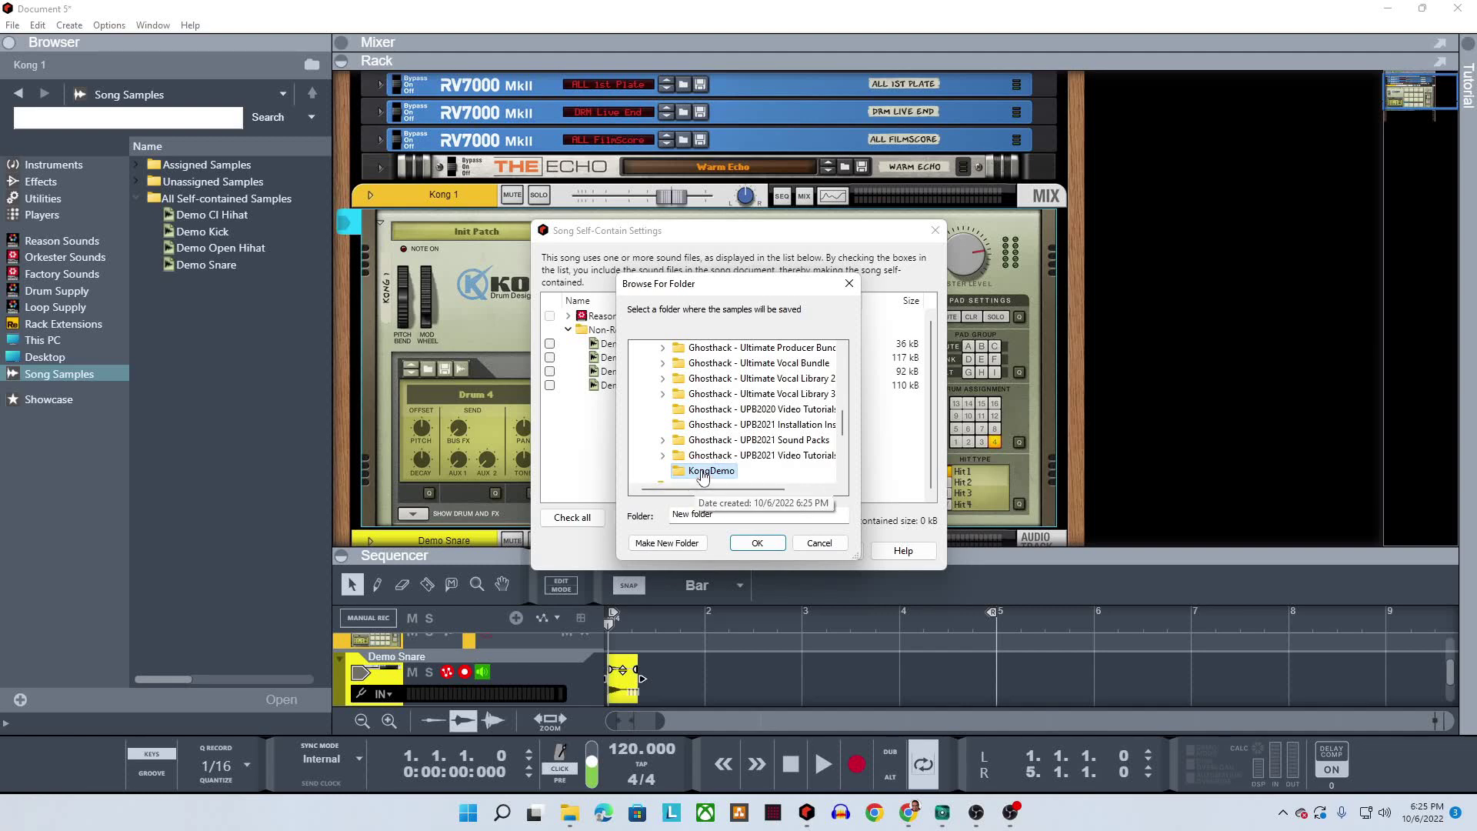
Create a samples_demoKit folder inside KongDemo to receive the exported samples
{"action": "scroll", "coordinate": [672, 474], "scroll_direction": "down", "scroll_amount": 2}
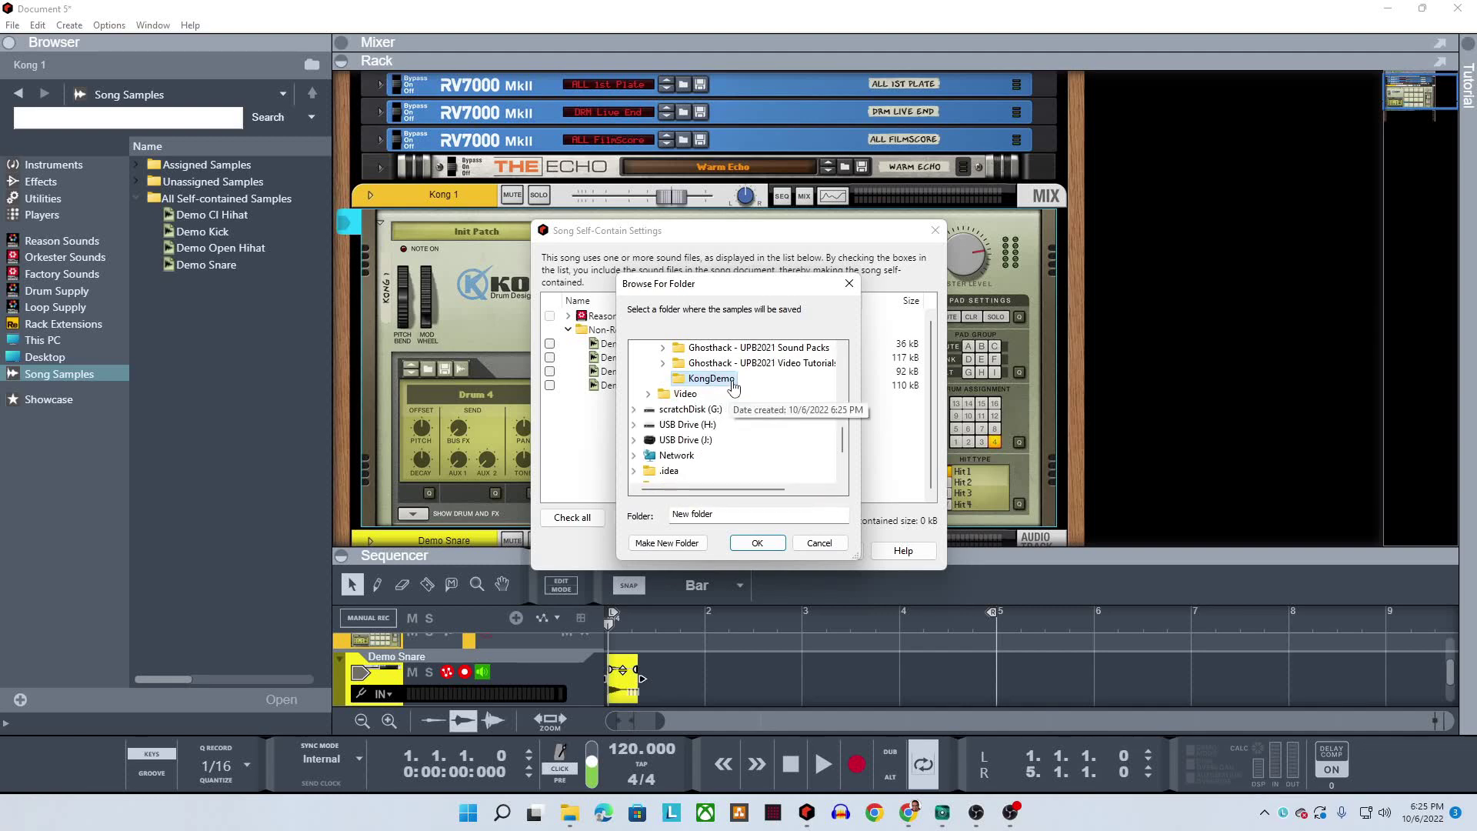
{"action": "right_click", "coordinate": [733, 387]}
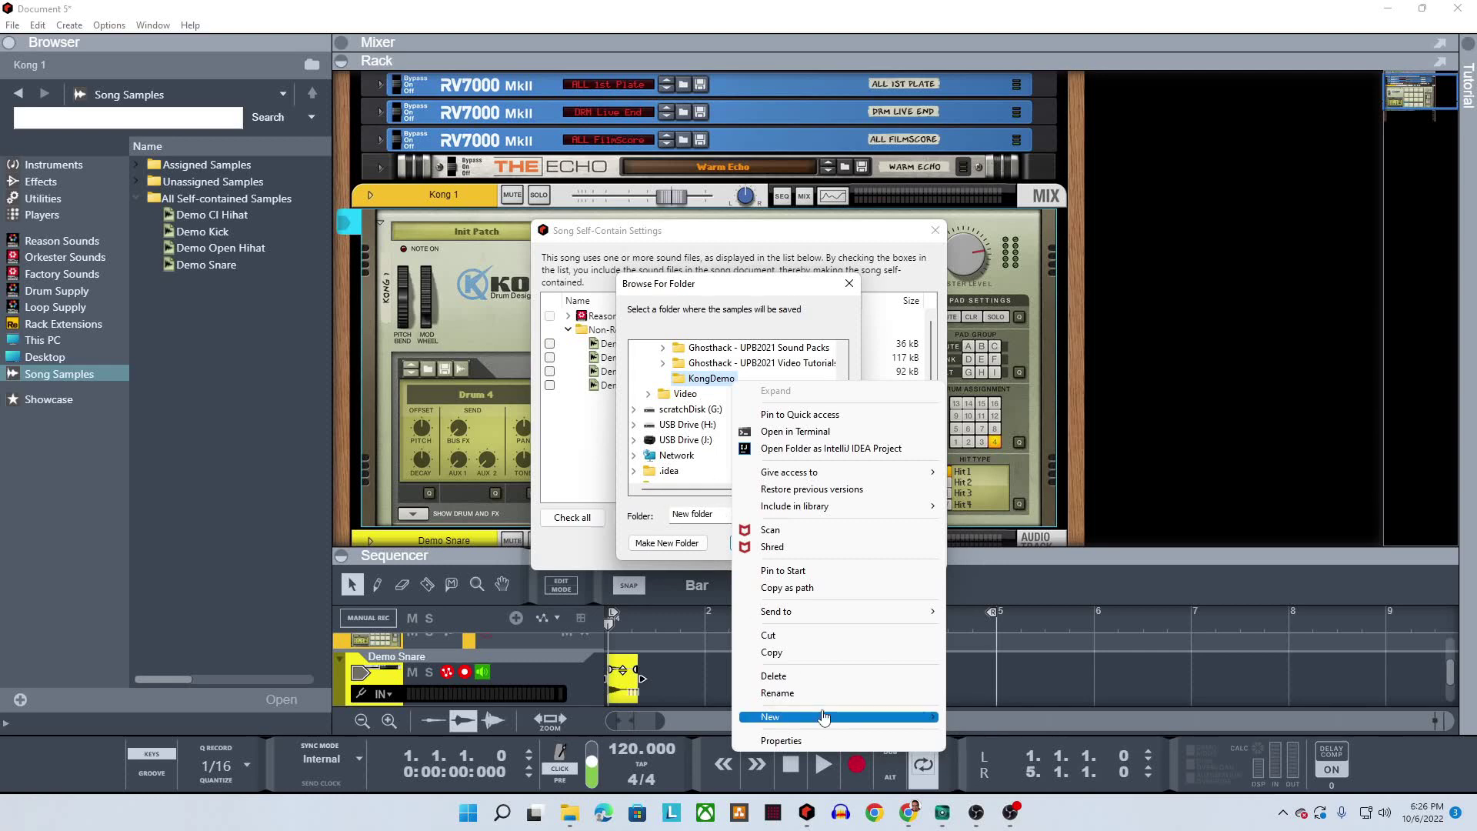
{"action": "mouse_move", "coordinate": [827, 719]}
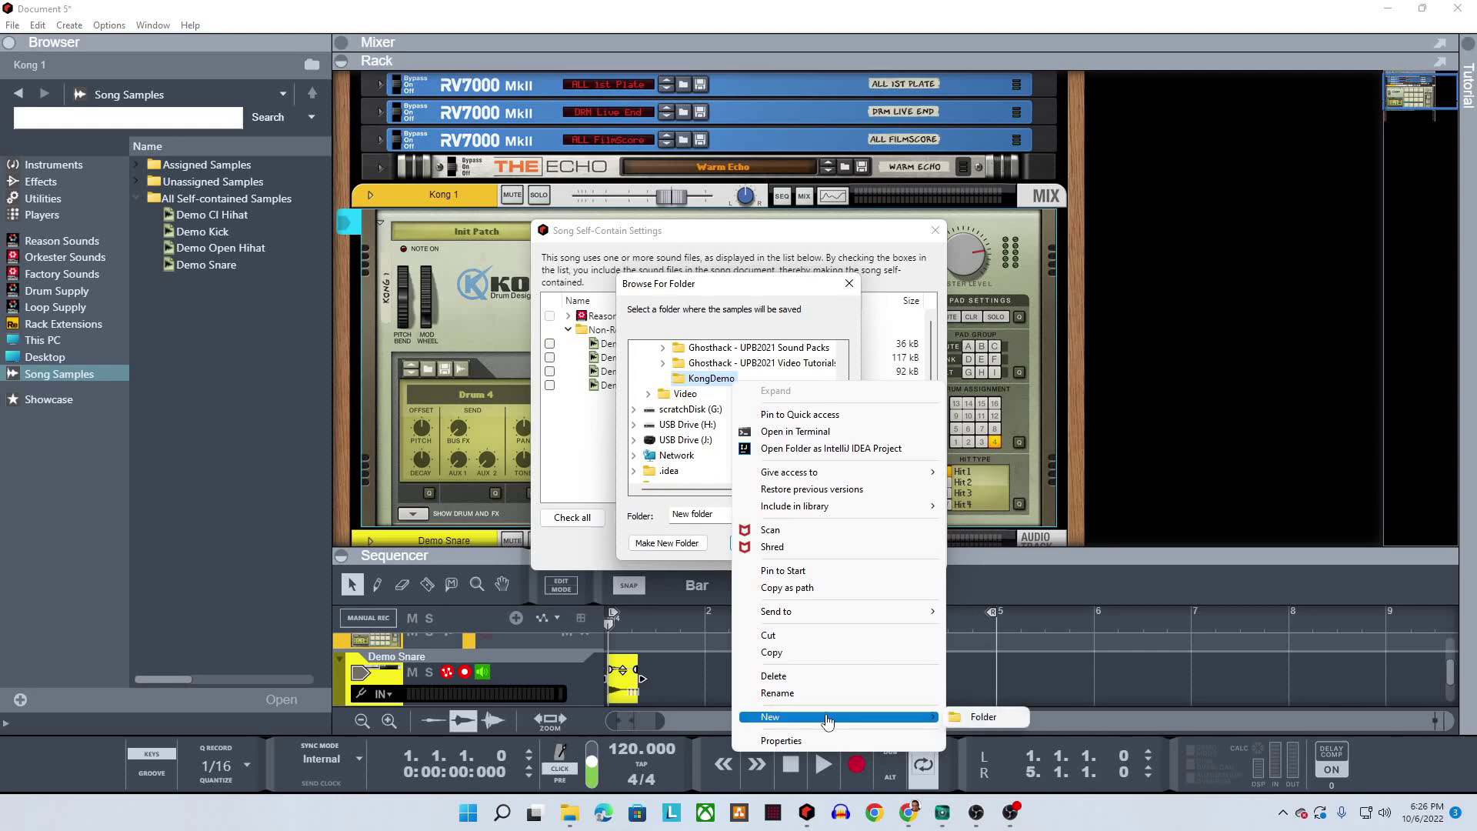
{"action": "left_click", "coordinate": [985, 716]}
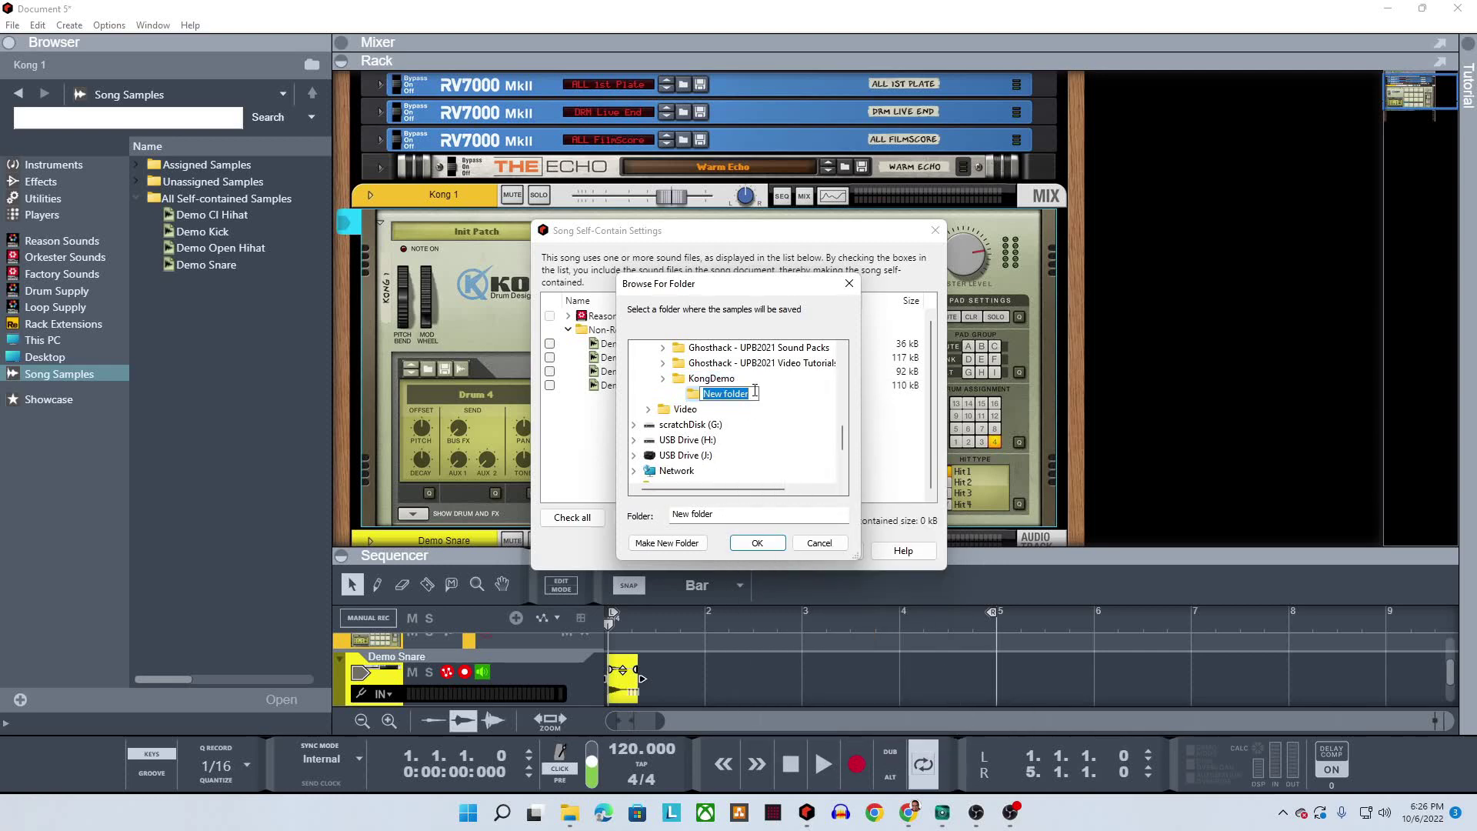
{"action": "type", "text": "samples_demoKit"}
{"action": "key", "text": "Return"}
{"action": "left_click", "coordinate": [757, 543]}
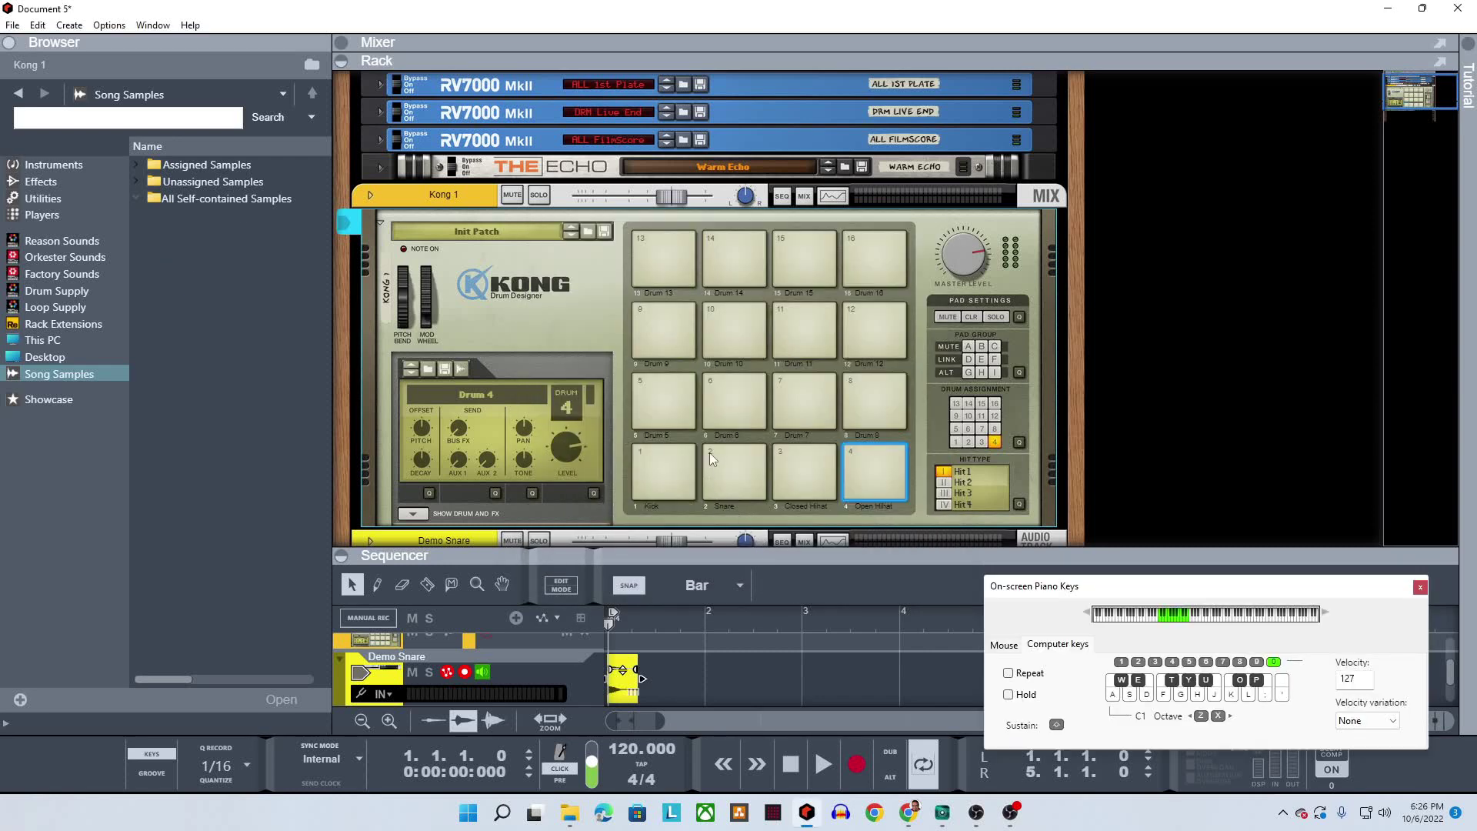
{"action": "key", "text": "alt+Tab"}
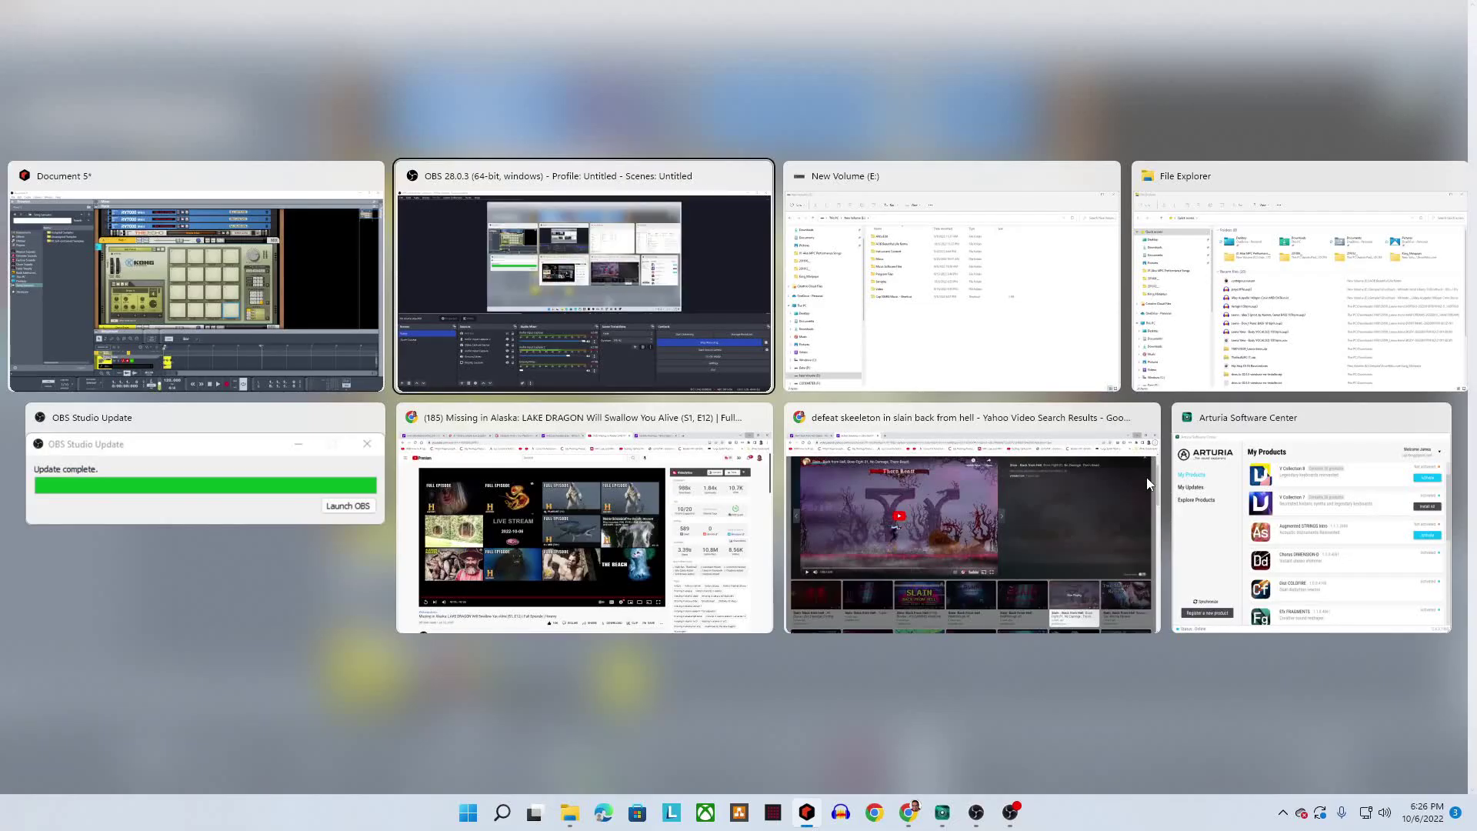
{"action": "key", "text": "alt+Tab"}
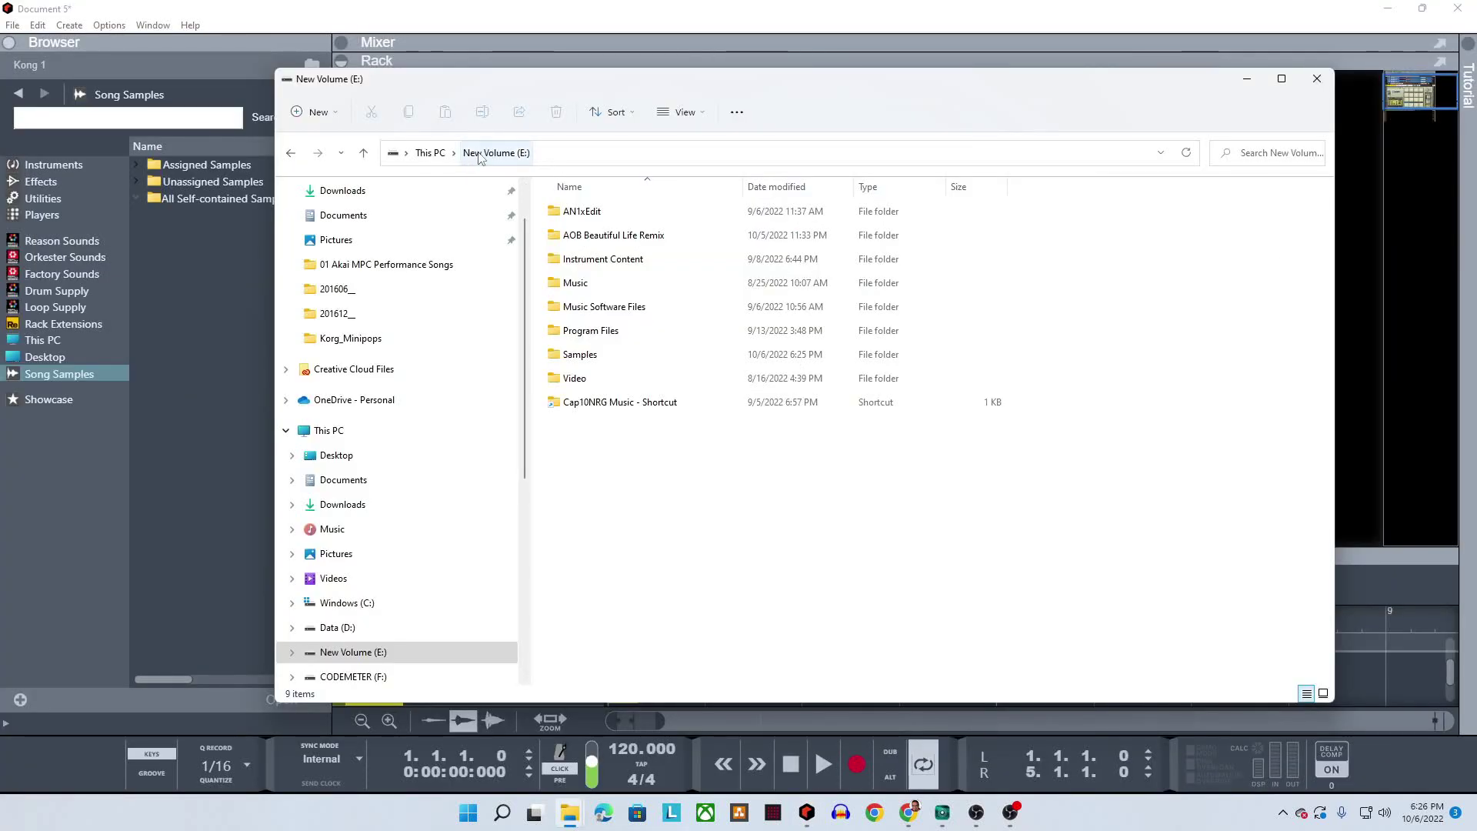
{"action": "double_click", "coordinate": [579, 354]}
{"action": "double_click", "coordinate": [595, 498]}
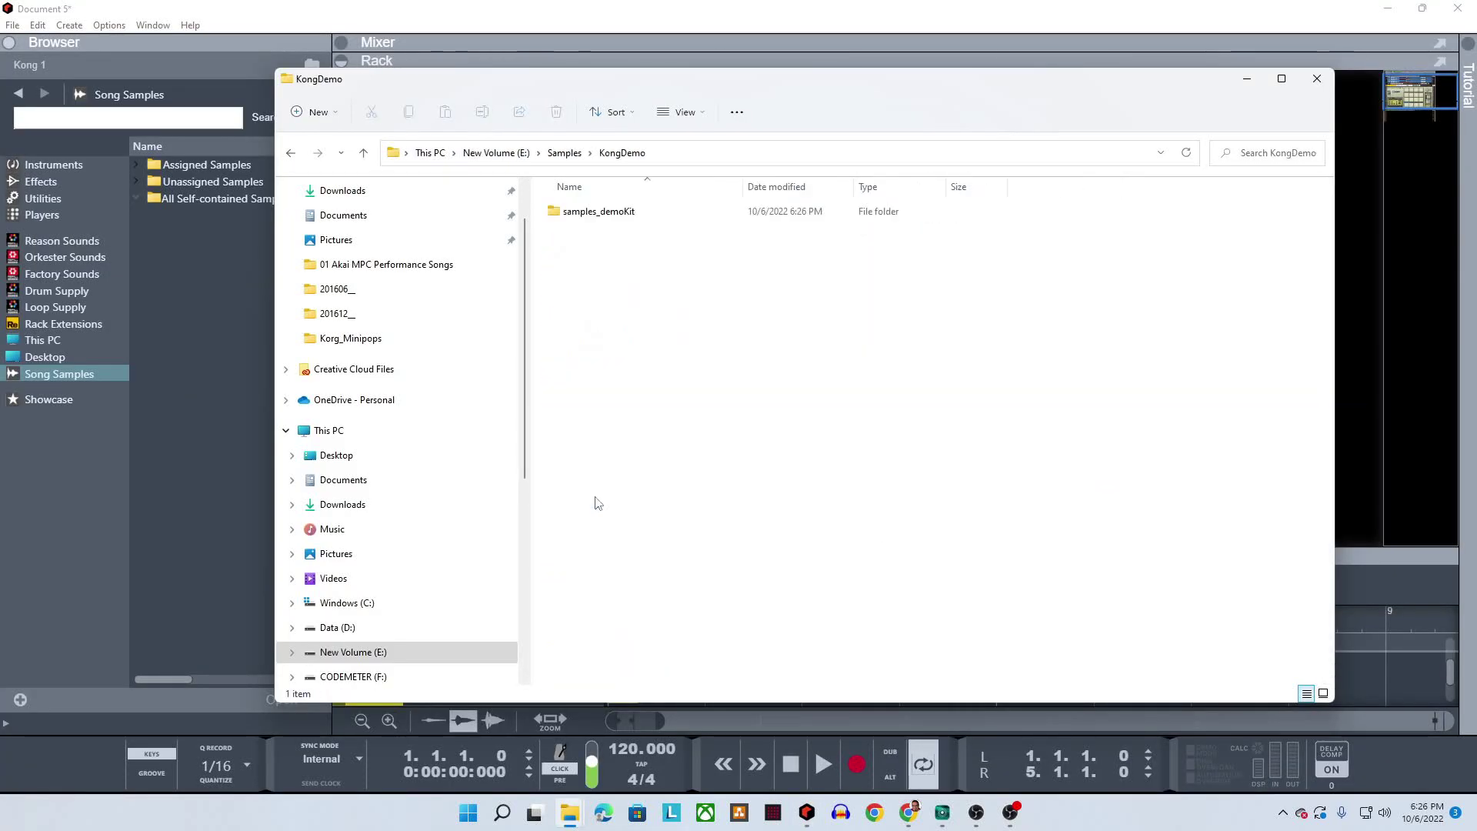
{"action": "double_click", "coordinate": [596, 215]}
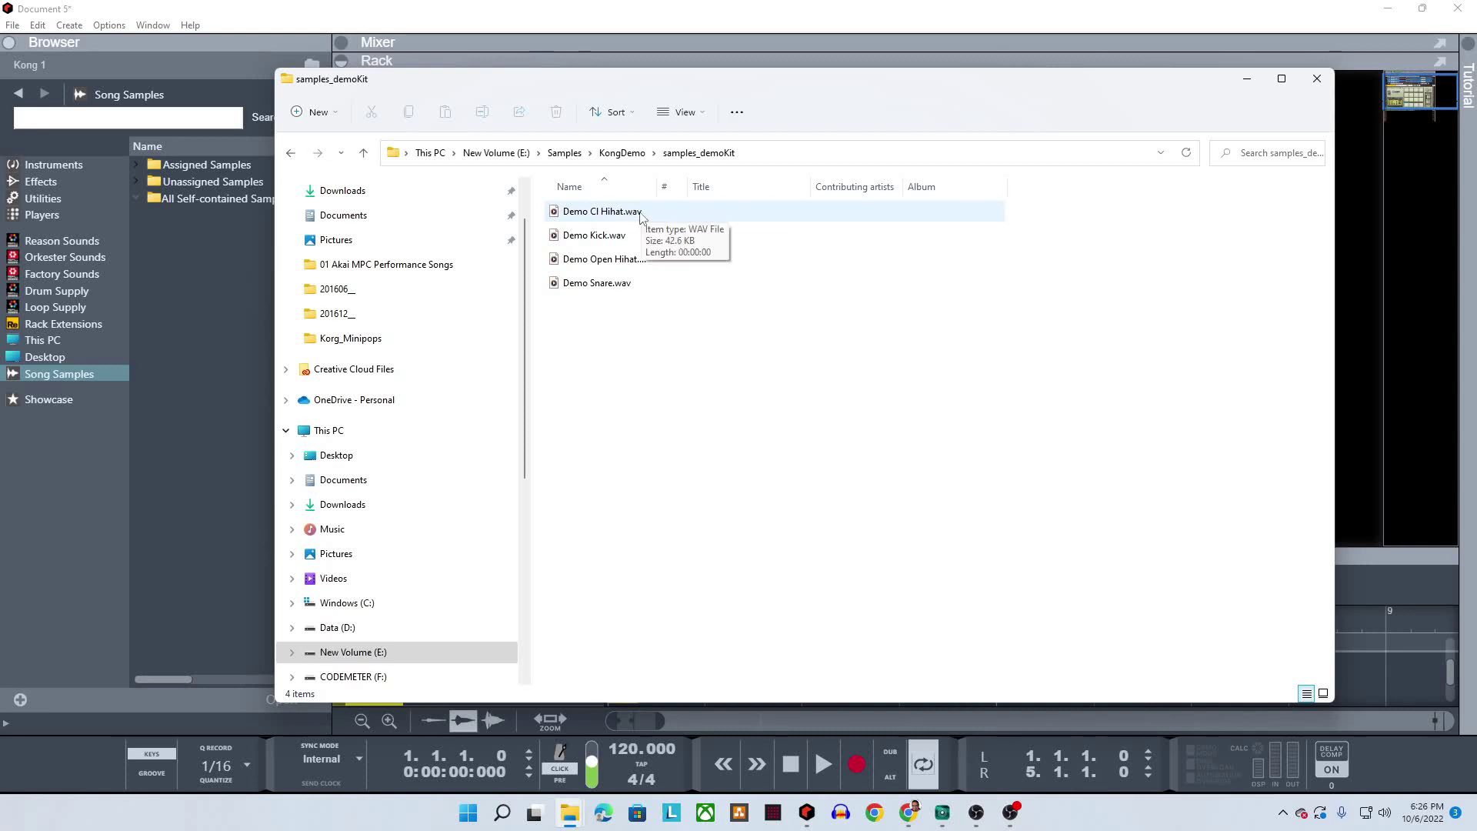
{"action": "left_click", "coordinate": [624, 153]}
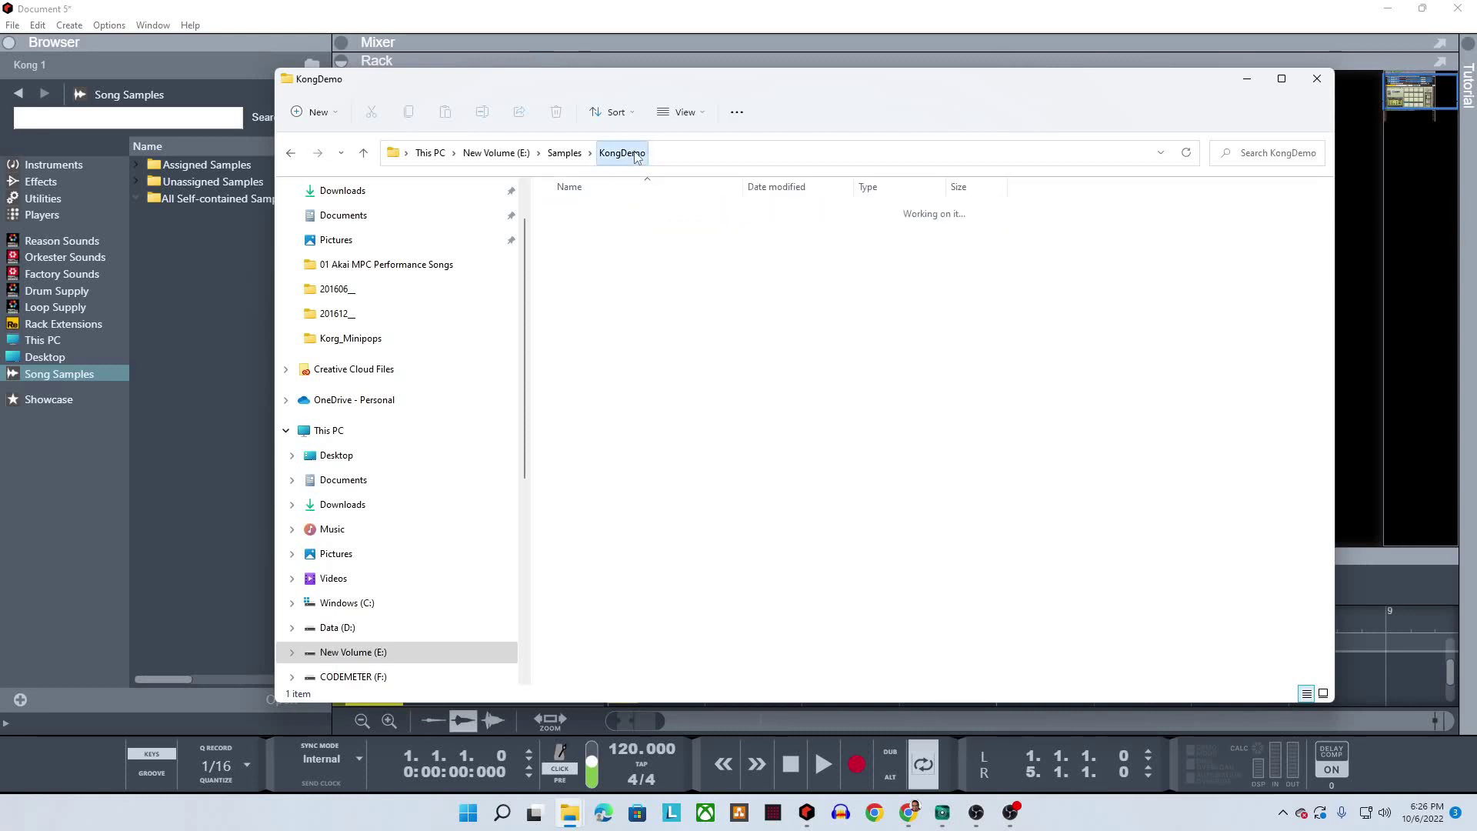
{"action": "left_click", "coordinate": [261, 308]}
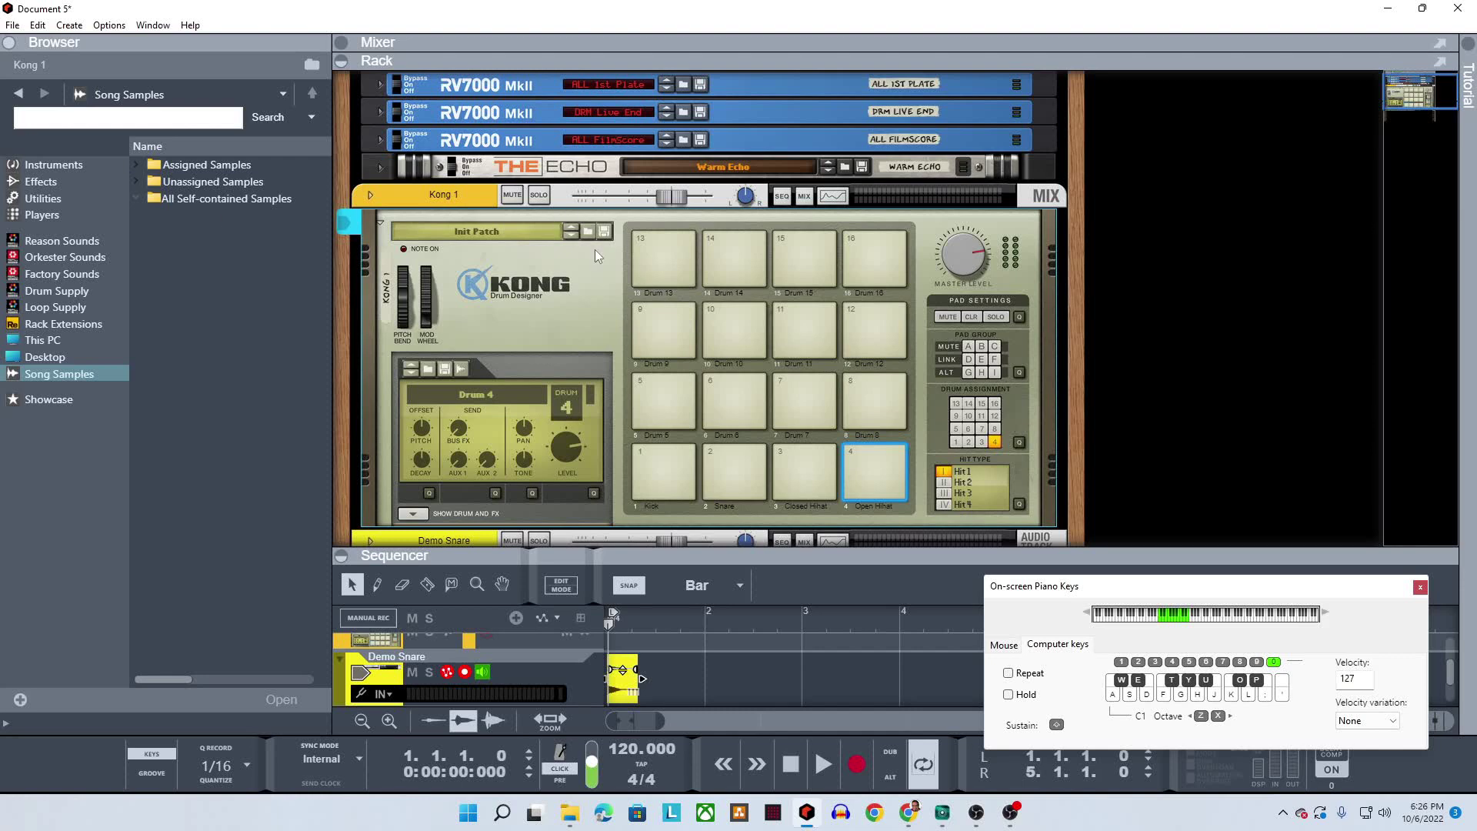
Save the Kong kit as patch 'demoKit' in E:\Samples\KongDemo
{"action": "left_click", "coordinate": [605, 232]}
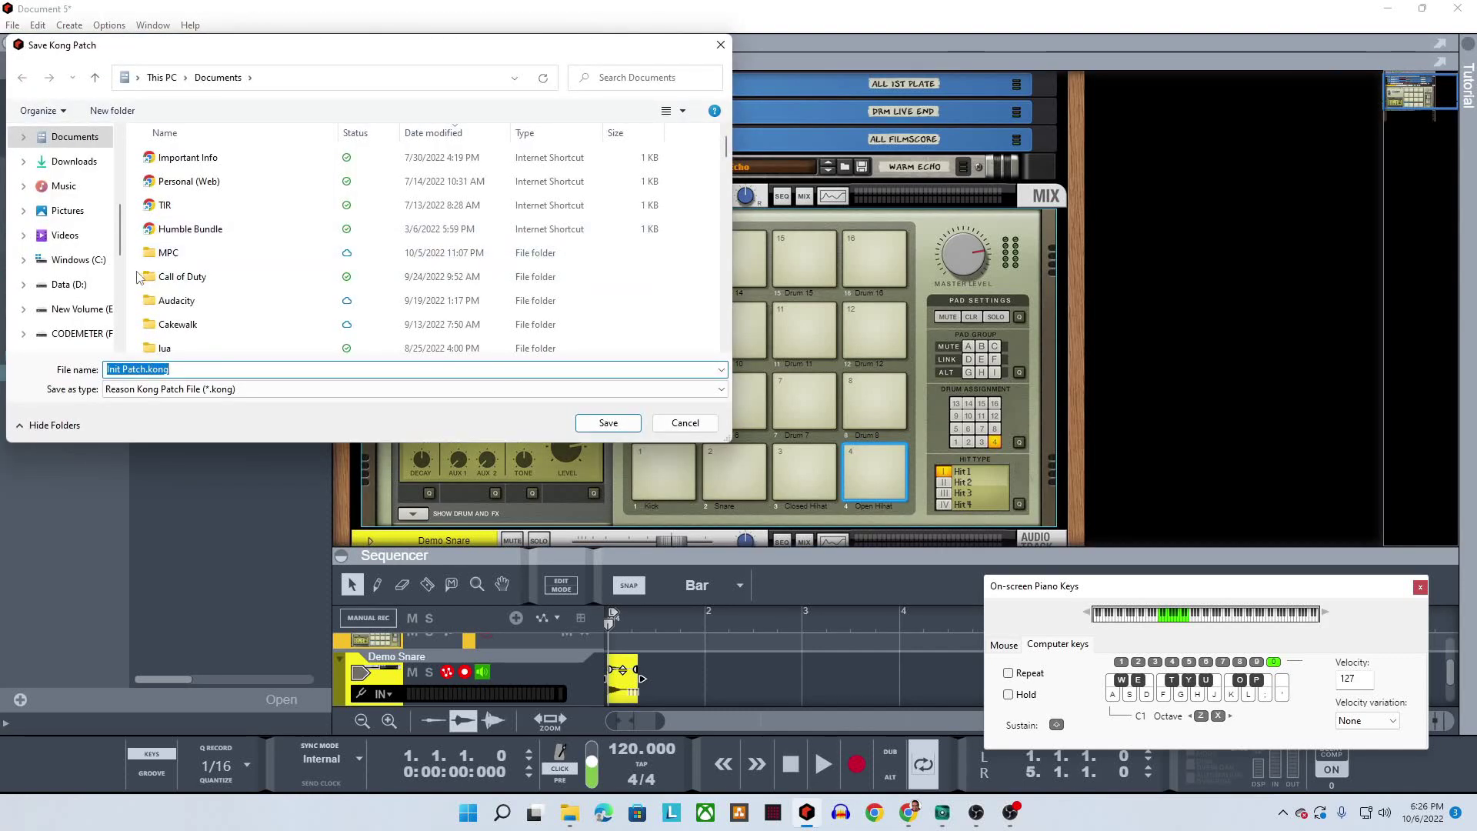
{"action": "left_click", "coordinate": [89, 310]}
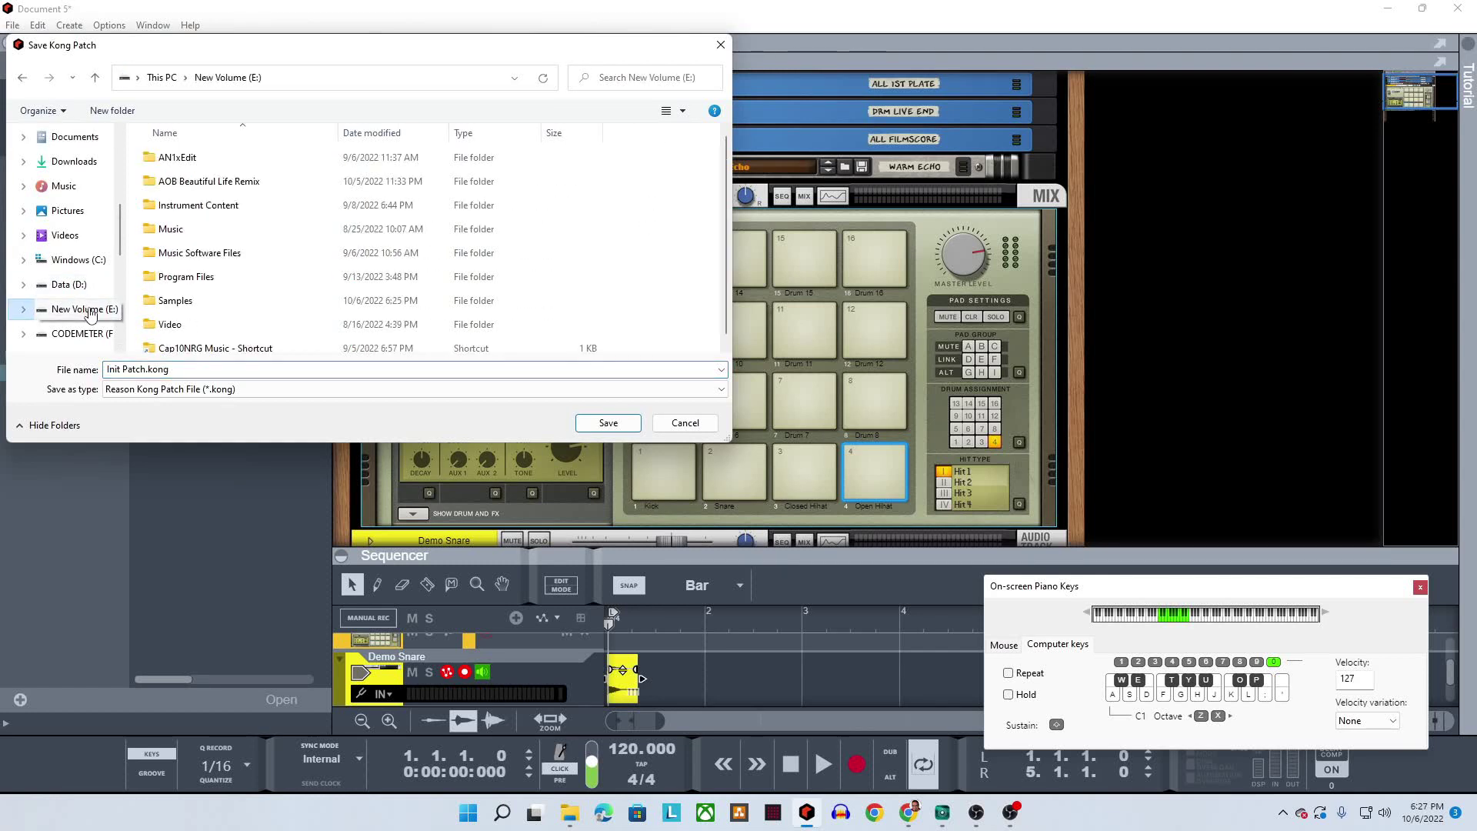
{"action": "double_click", "coordinate": [202, 301]}
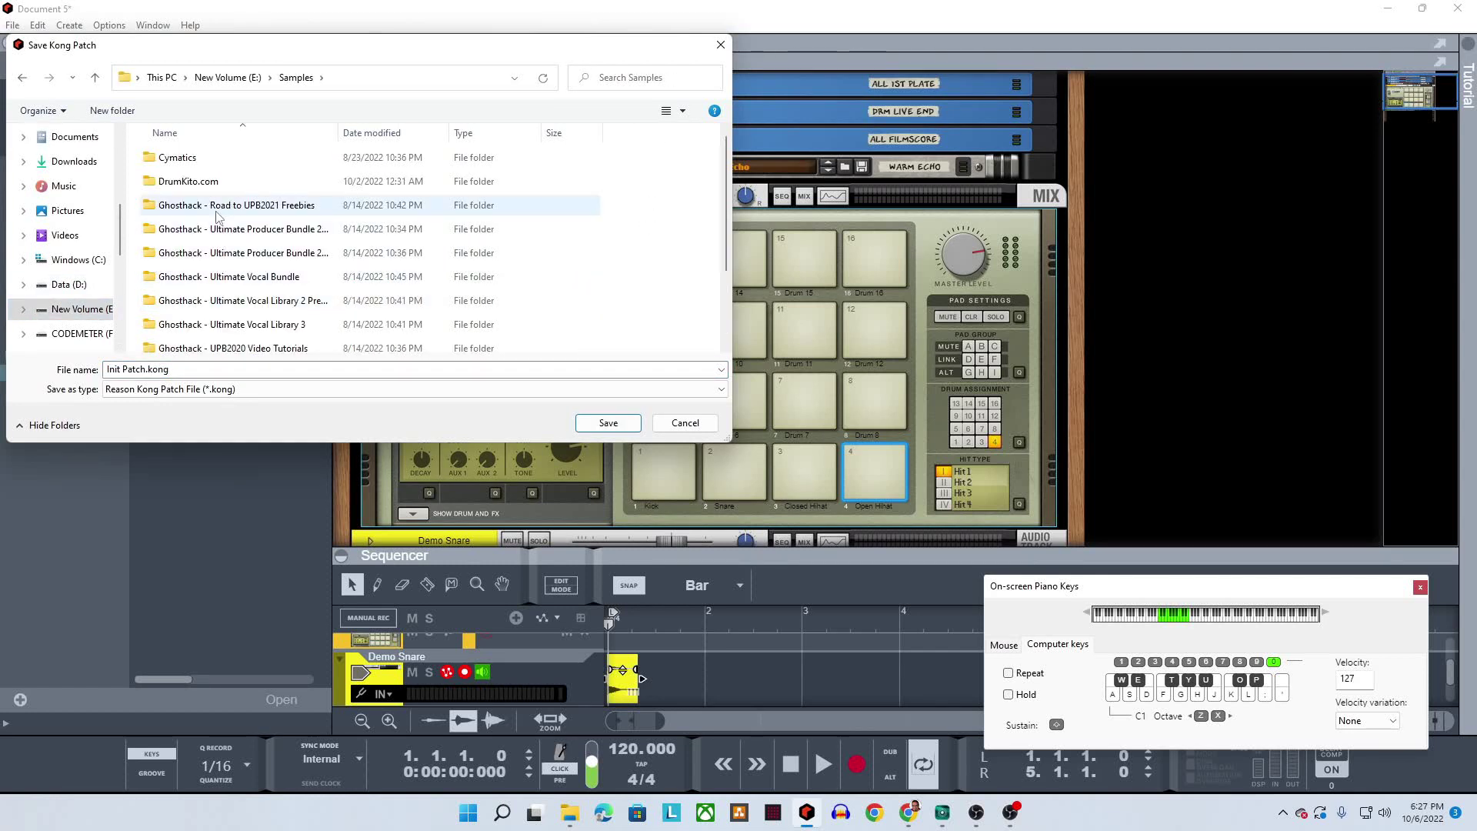
{"action": "scroll", "coordinate": [218, 202], "scroll_direction": "down", "scroll_amount": 1}
{"action": "scroll", "coordinate": [218, 202], "scroll_direction": "down", "scroll_amount": 1}
{"action": "double_click", "coordinate": [185, 340]}
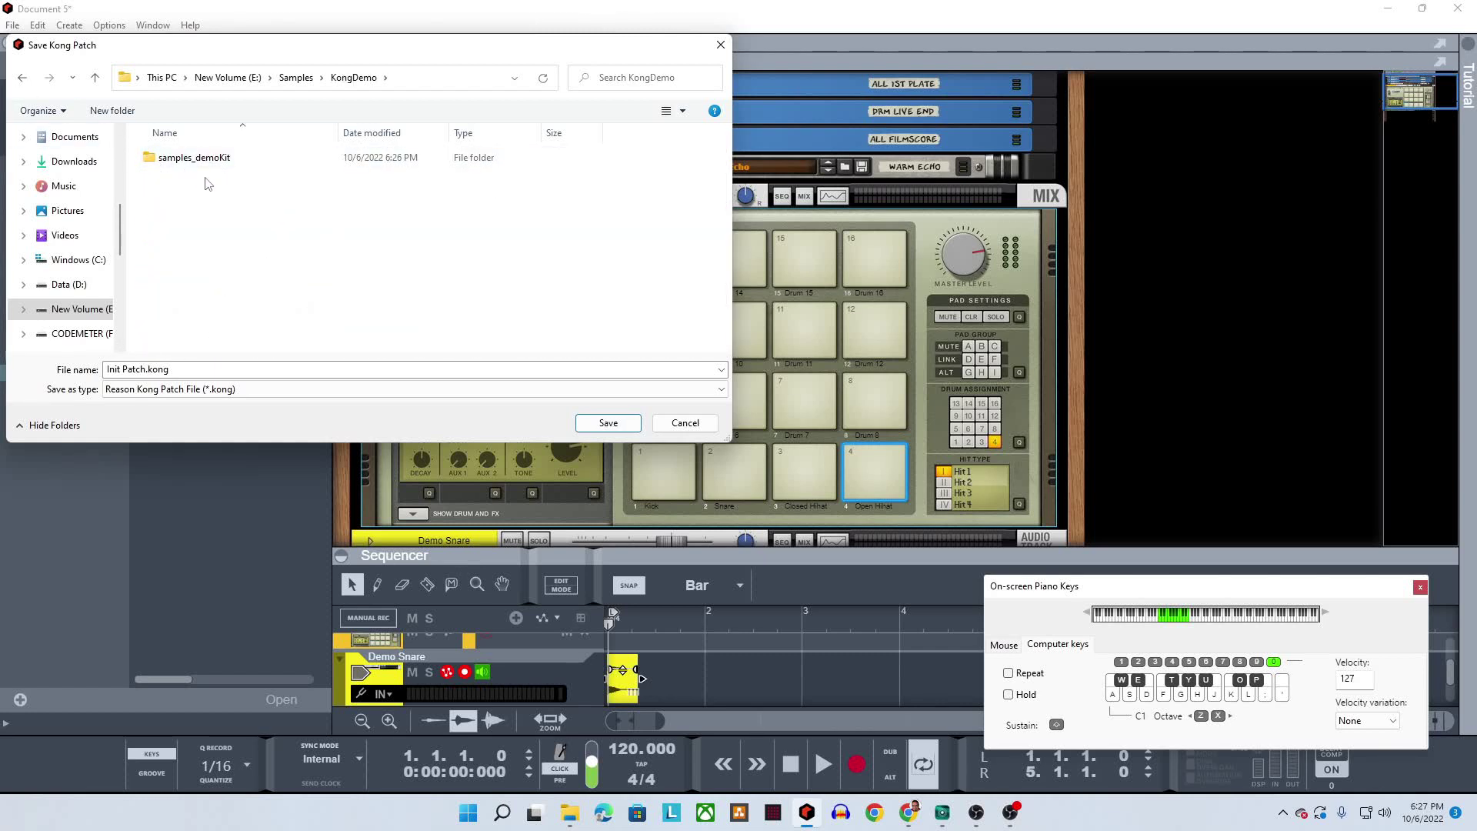
{"action": "left_click", "coordinate": [181, 369]}
{"action": "type", "text": "demoKit"}
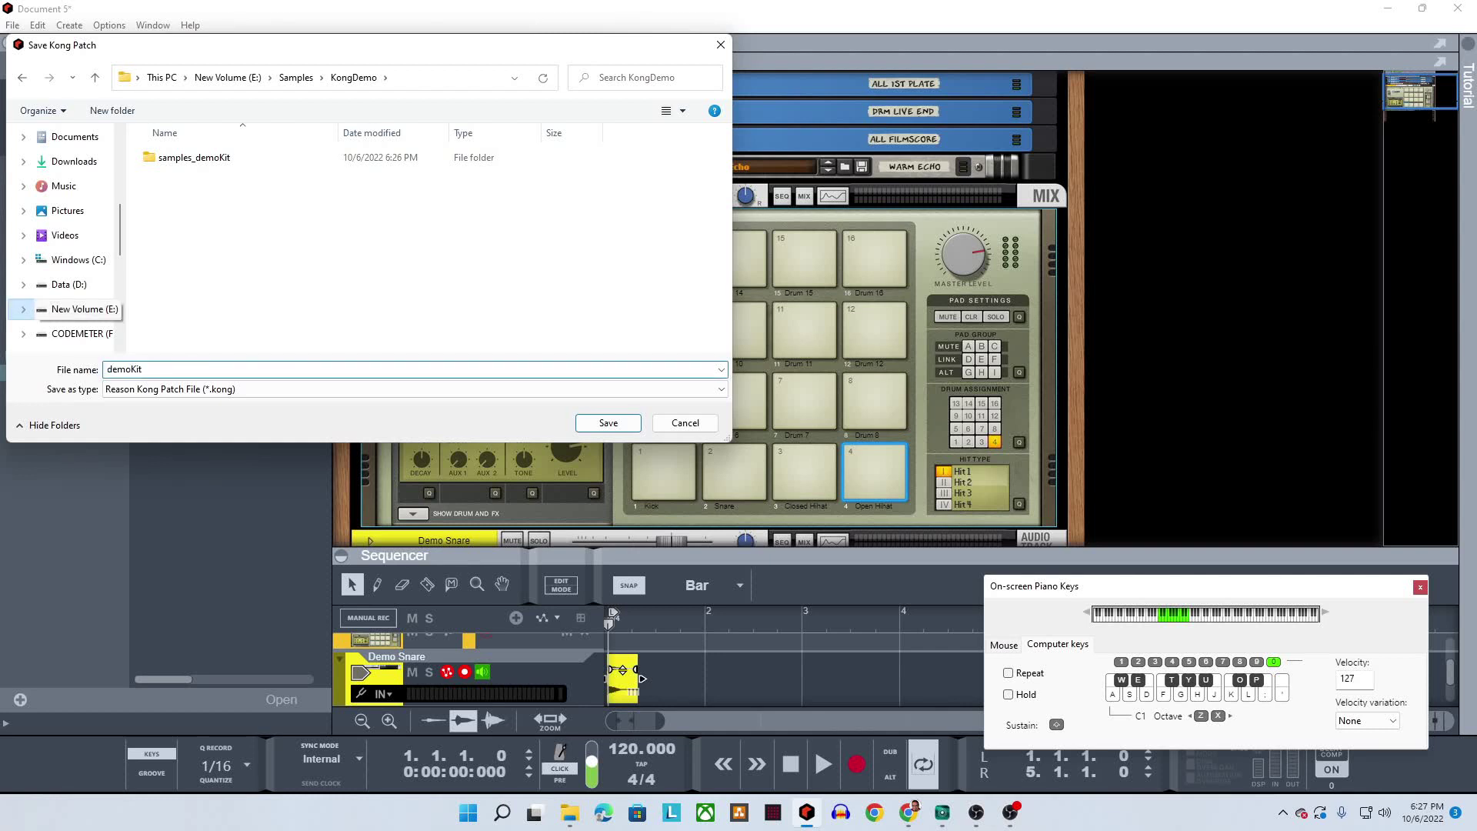
{"action": "key", "text": "Return"}
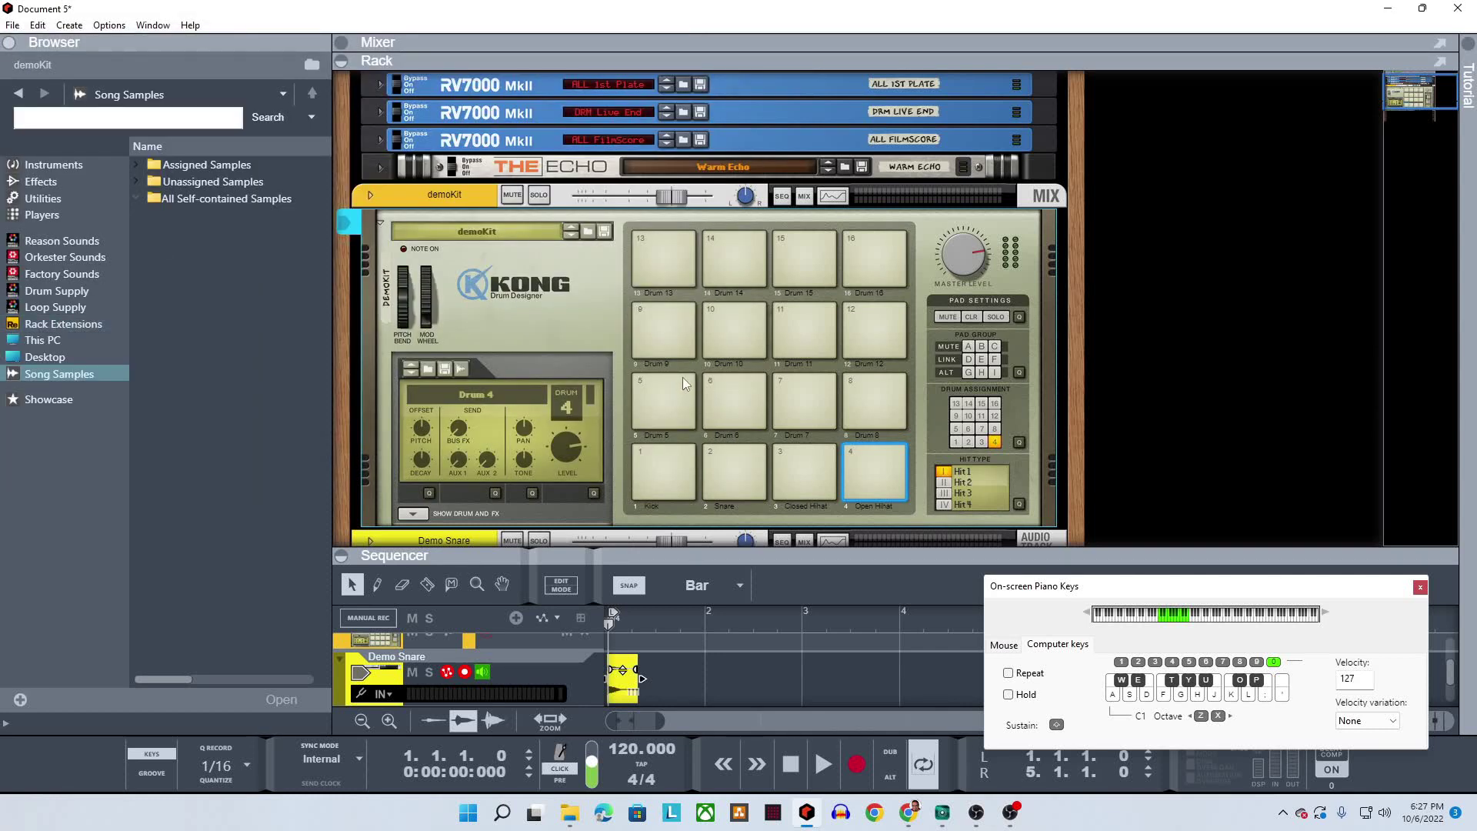
Delete the Demo Snare device and its track
{"action": "scroll", "coordinate": [649, 477], "scroll_direction": "down", "scroll_amount": 5}
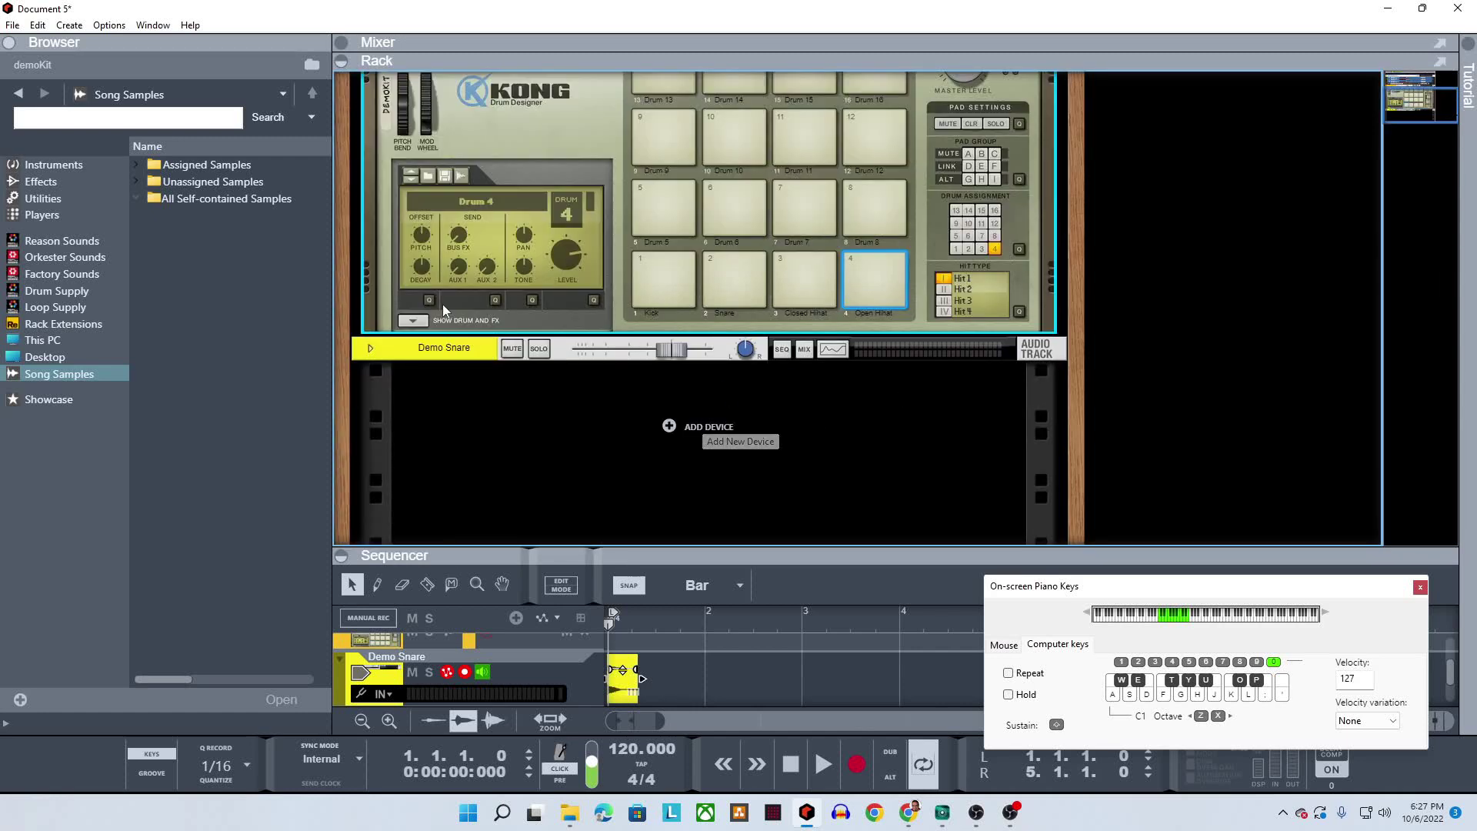
{"action": "right_click", "coordinate": [385, 358]}
{"action": "left_click", "coordinate": [431, 362]}
{"action": "left_click", "coordinate": [81, 338]}
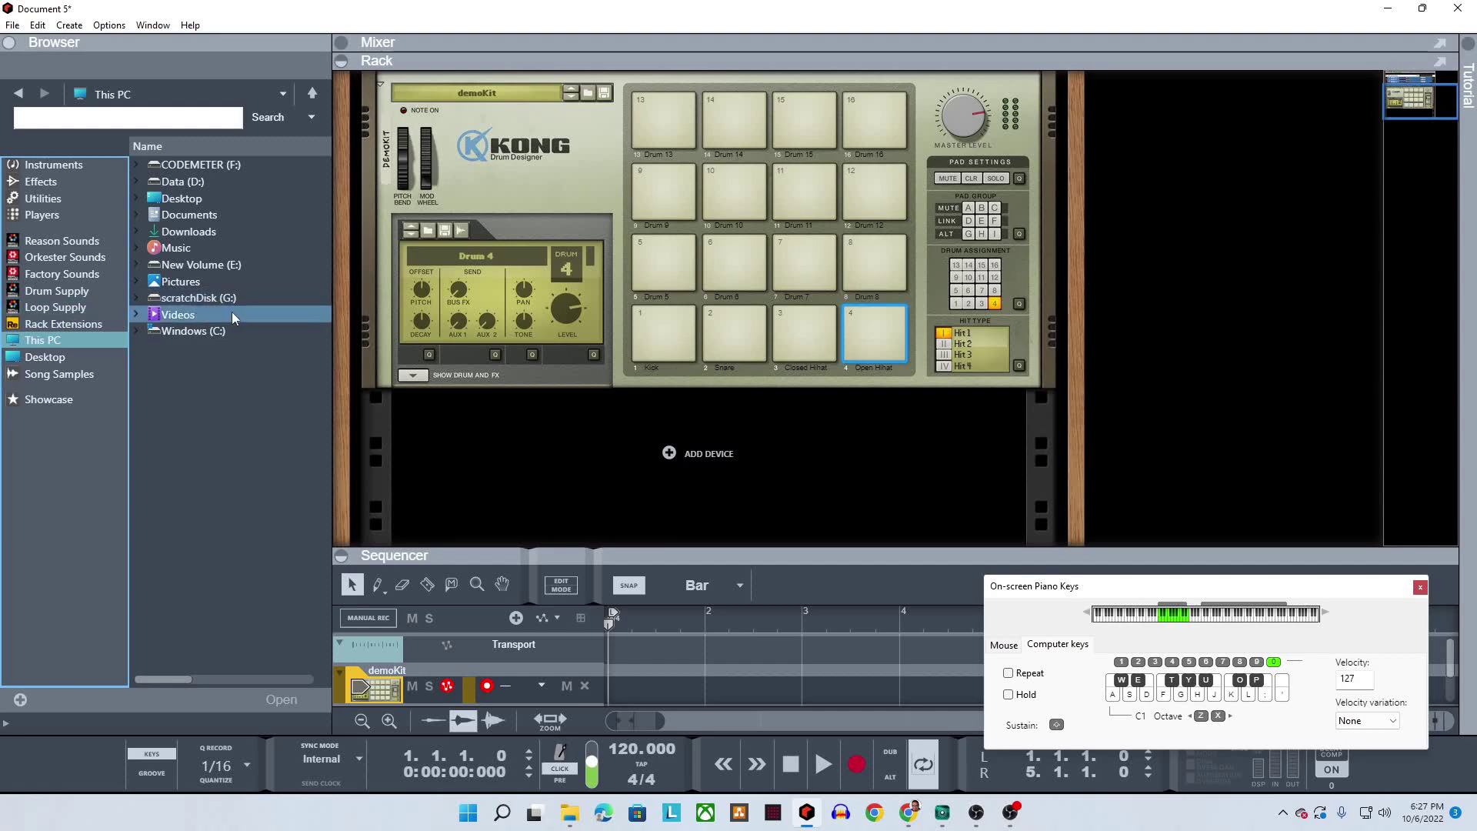
Start a new empty song and enlarge the rack area above the sequencer
{"action": "left_click", "coordinate": [12, 25]}
{"action": "left_click", "coordinate": [31, 40]}
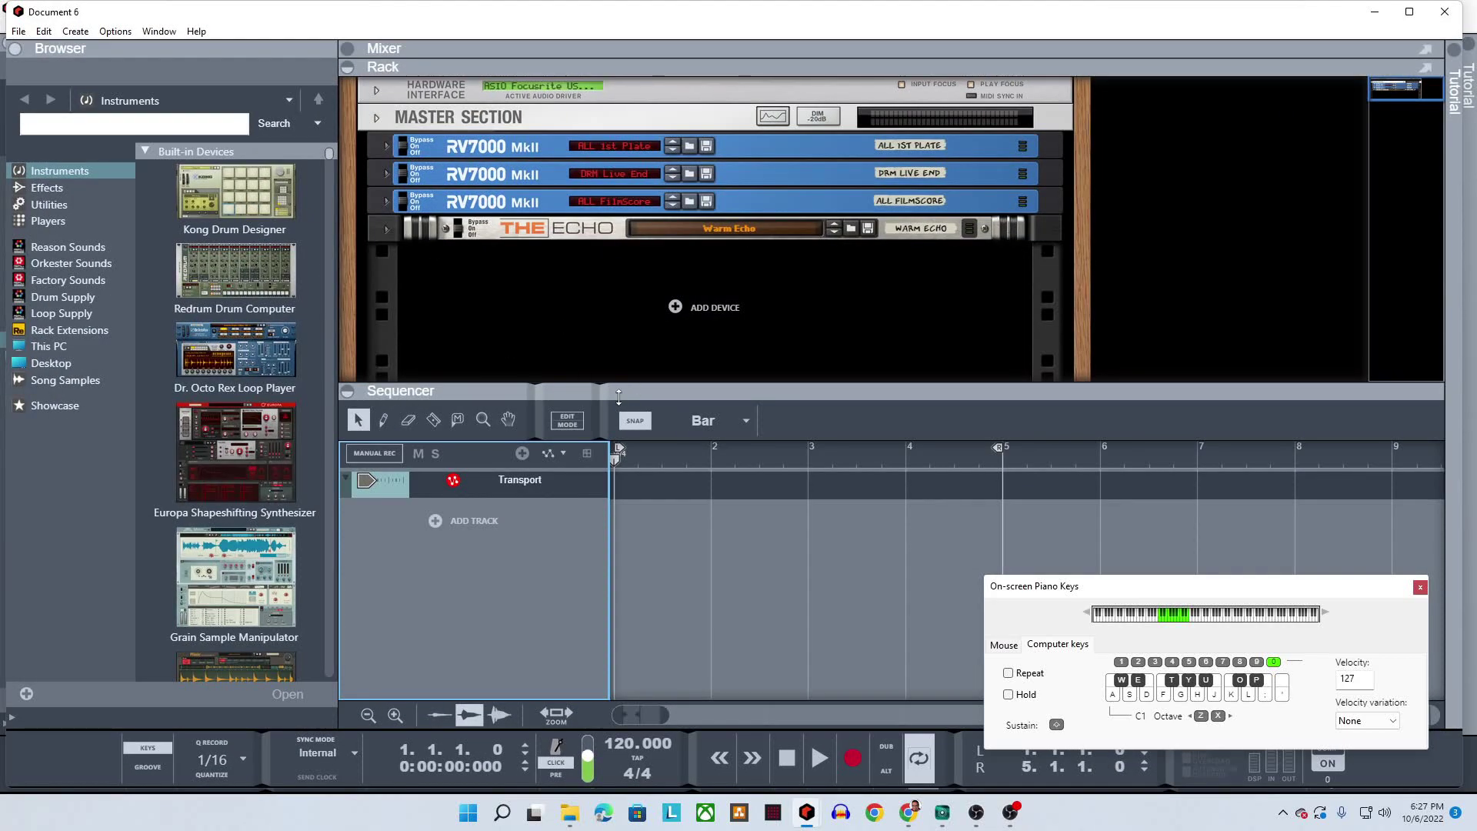
{"action": "left_click_drag", "start_coordinate": [634, 389], "coordinate": [635, 548]}
Load demoKit.kong from E:\Samples\KongDemo into the rack as a Kong device
{"action": "left_click", "coordinate": [62, 348]}
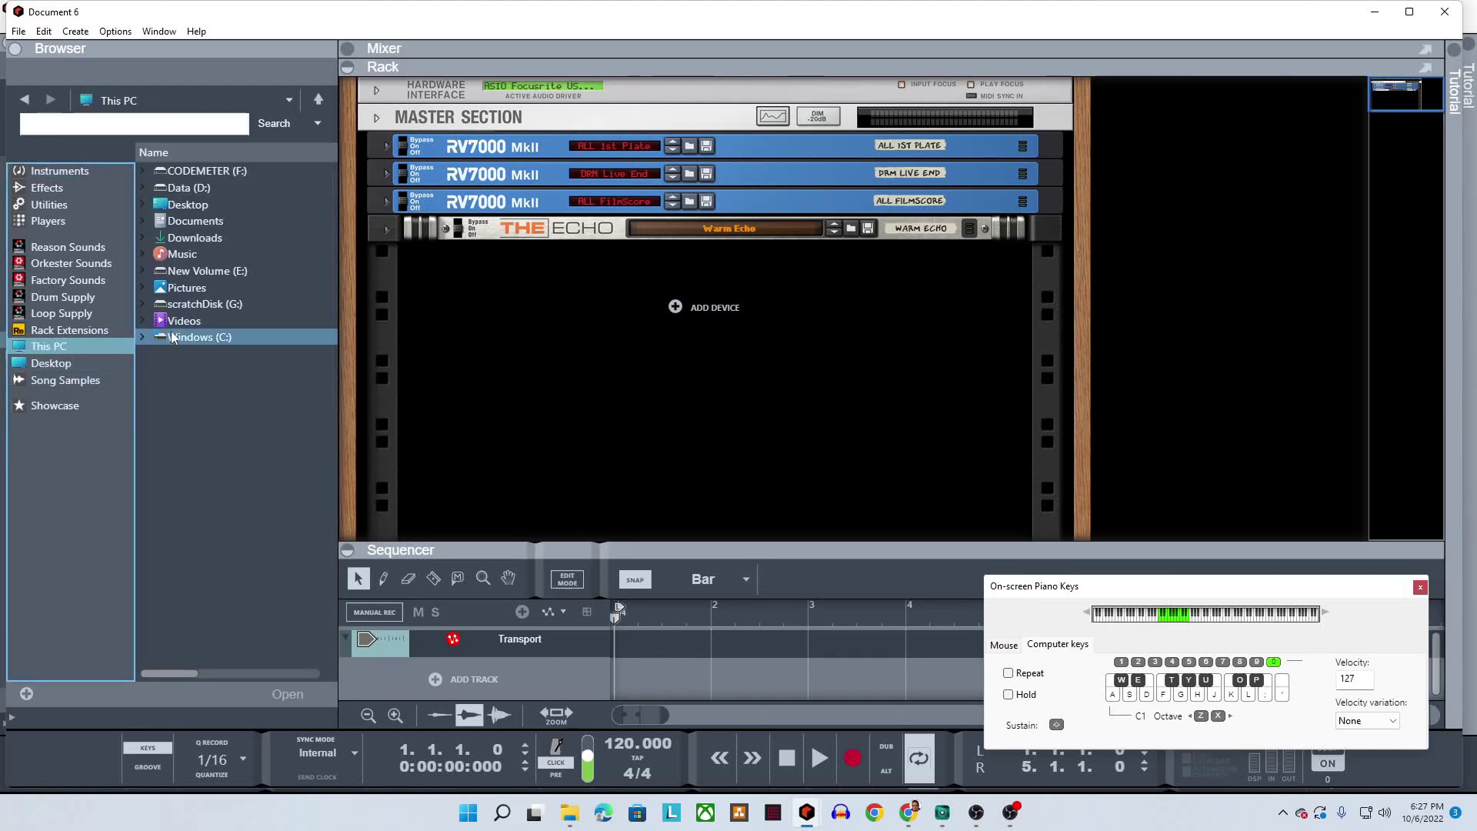
{"action": "left_click", "coordinate": [199, 275]}
{"action": "double_click", "coordinate": [200, 273]}
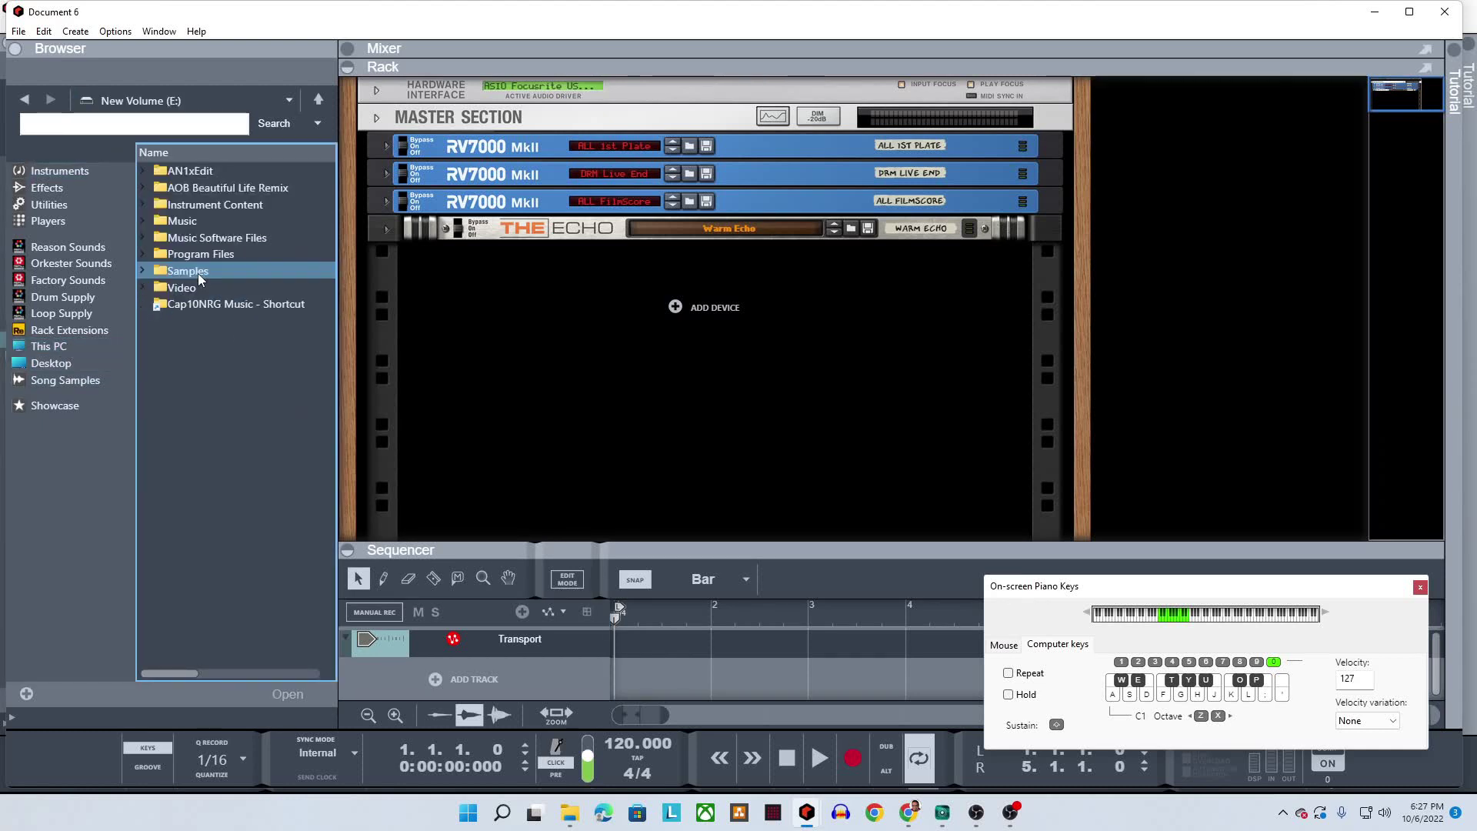
{"action": "double_click", "coordinate": [197, 274]}
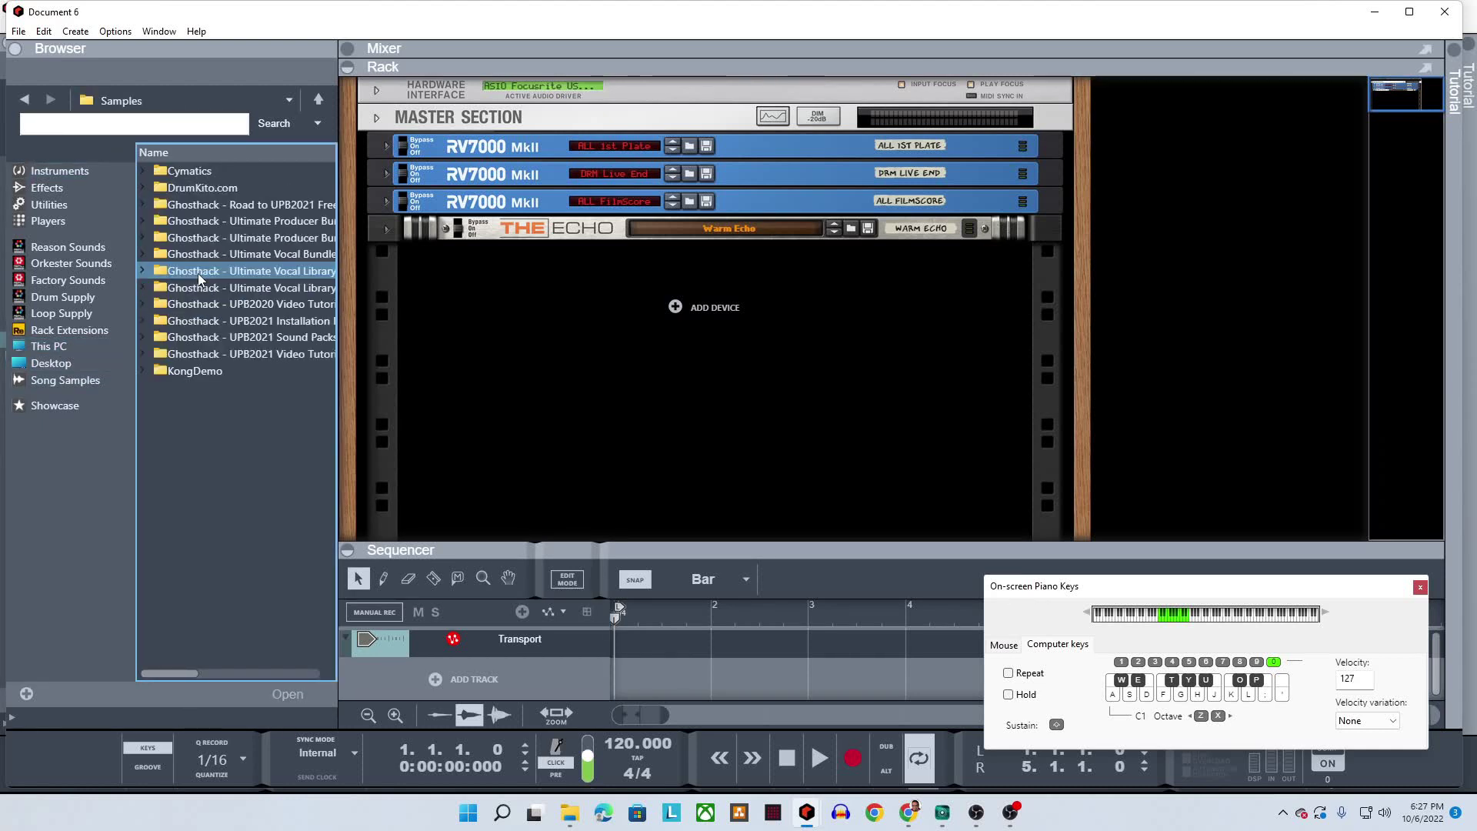
{"action": "double_click", "coordinate": [201, 371]}
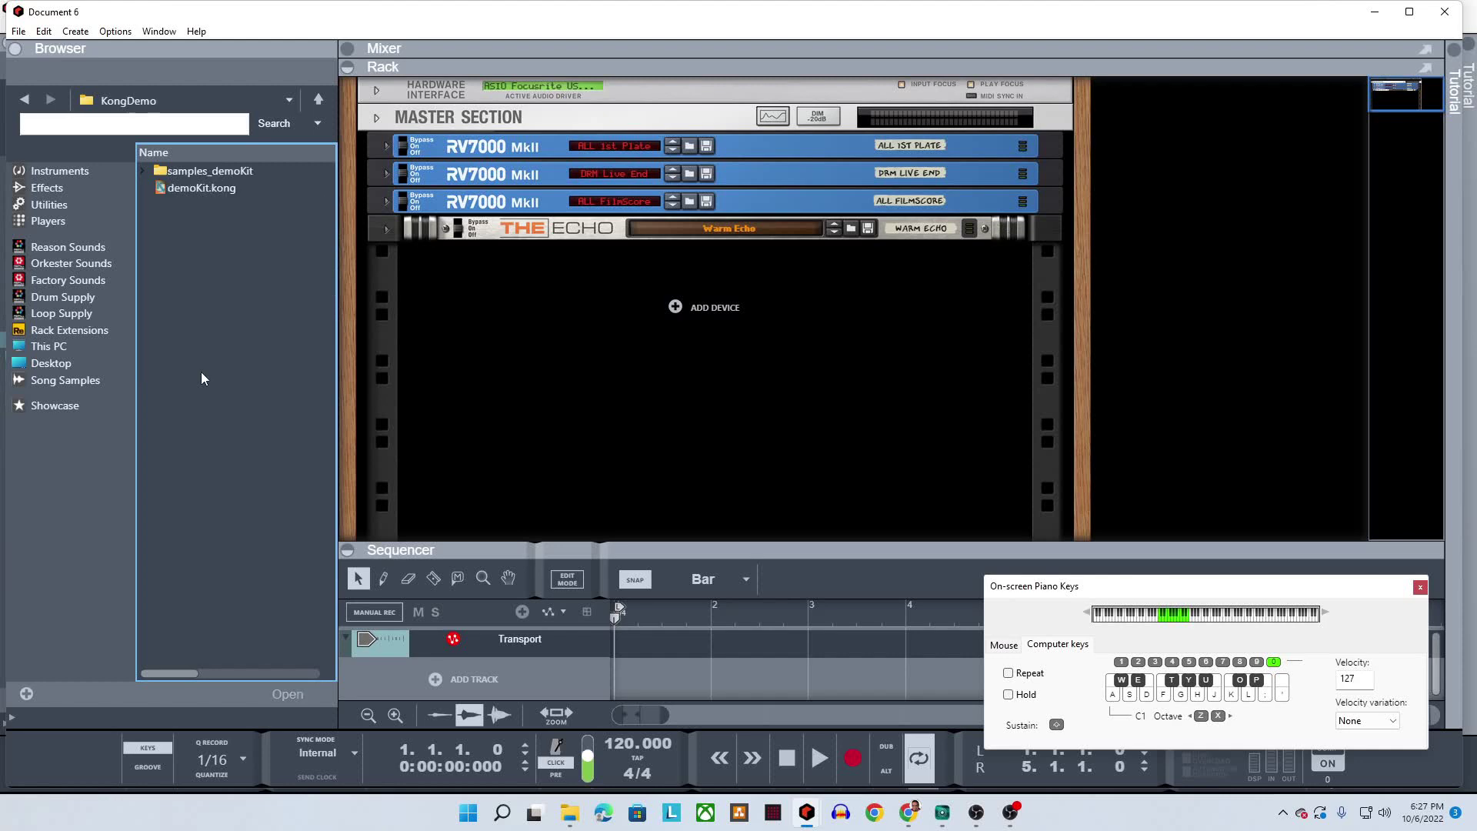
{"action": "left_click", "coordinate": [183, 187]}
{"action": "left_click_drag", "start_coordinate": [183, 187], "coordinate": [597, 402]}
Audition the Kick, Snare, Closed Hihat and Open Hihat pads
{"action": "left_click", "coordinate": [655, 486]}
{"action": "left_click", "coordinate": [736, 481]}
{"action": "left_click", "coordinate": [782, 488]}
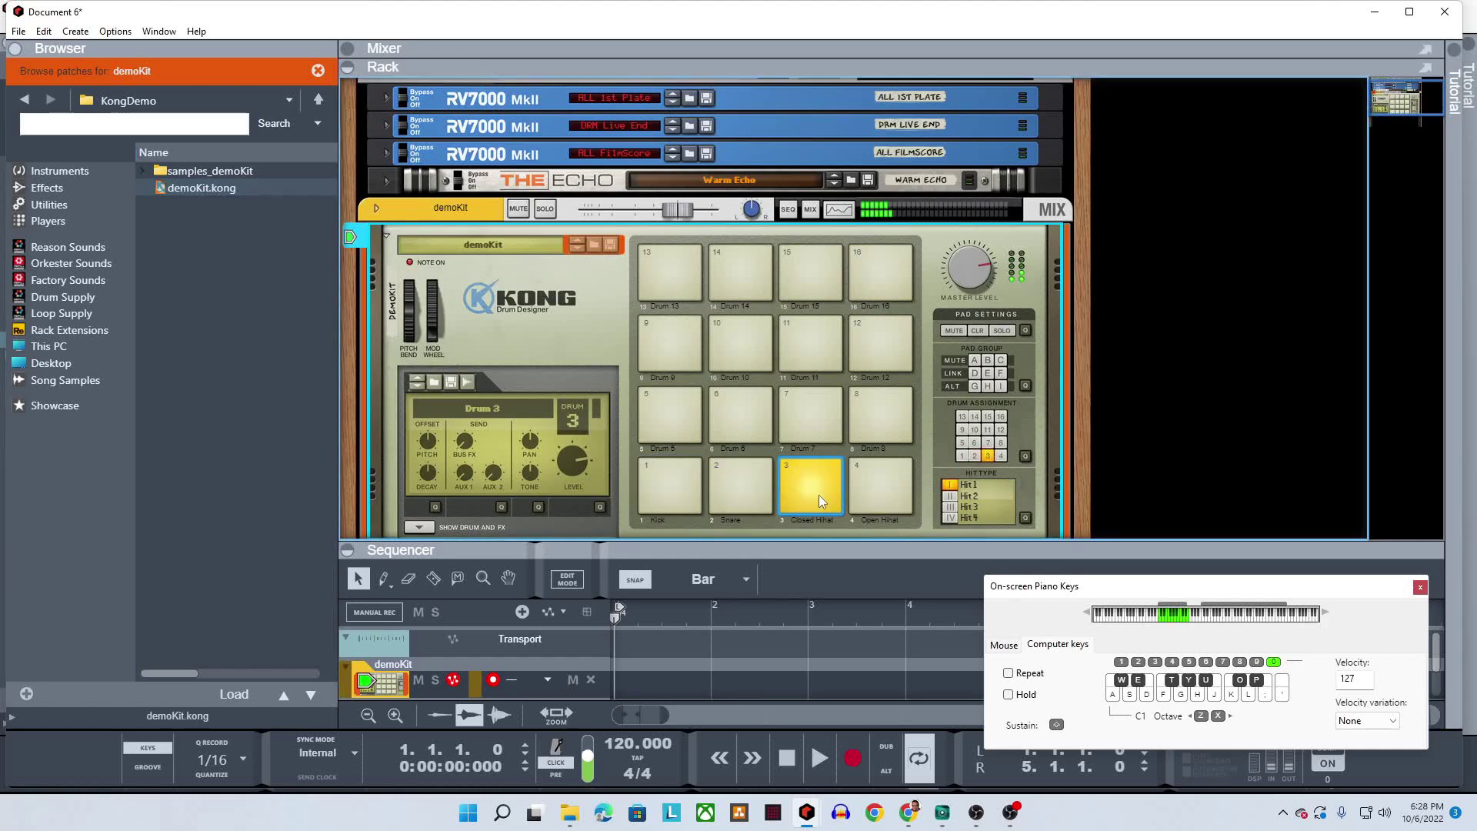
{"action": "left_click", "coordinate": [860, 477]}
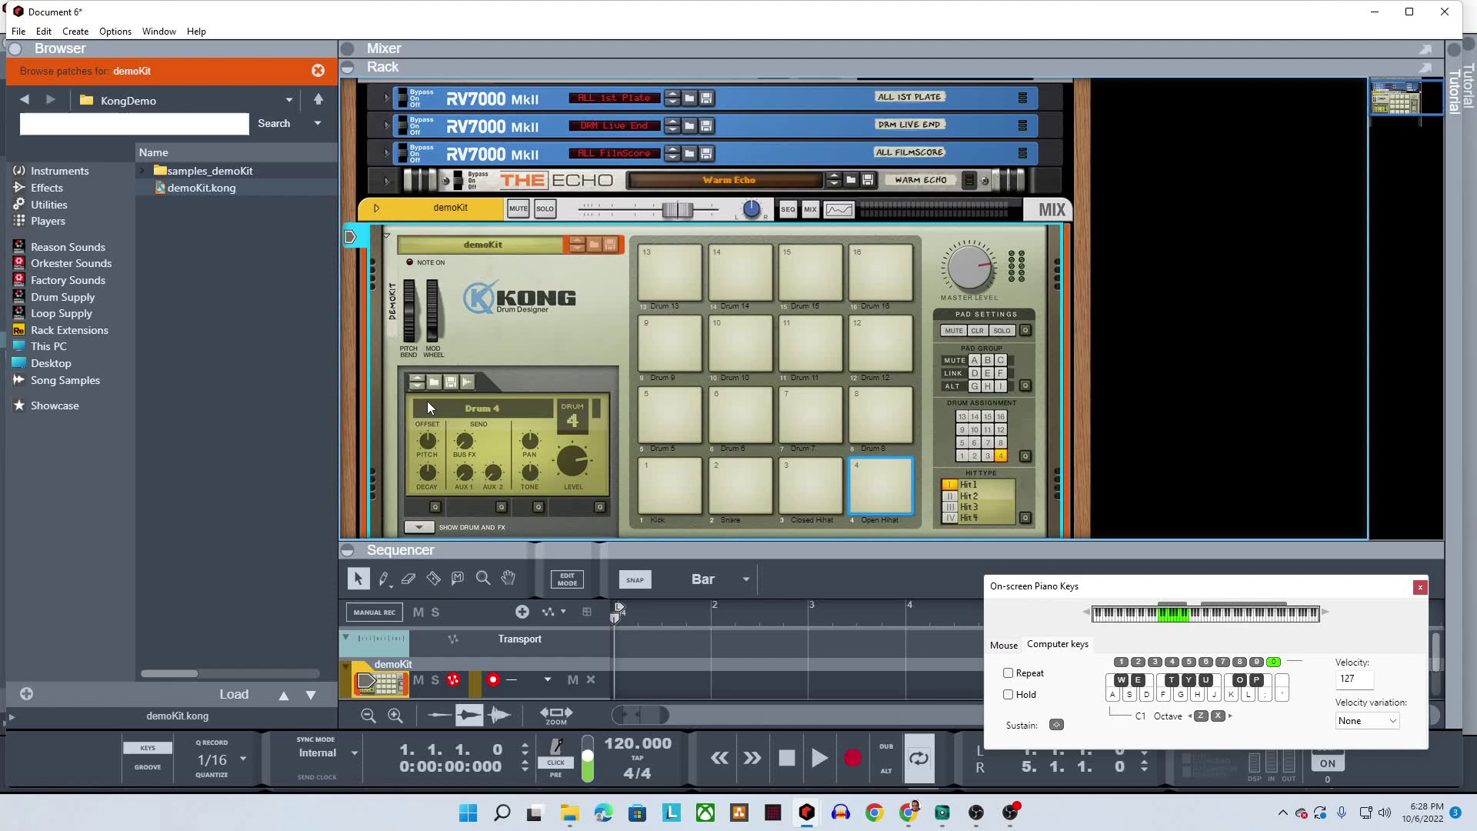
Switch to the KongDemo Explorer window and select samples_demoKit and demoKit.kong together
{"action": "key", "text": "super+Tab"}
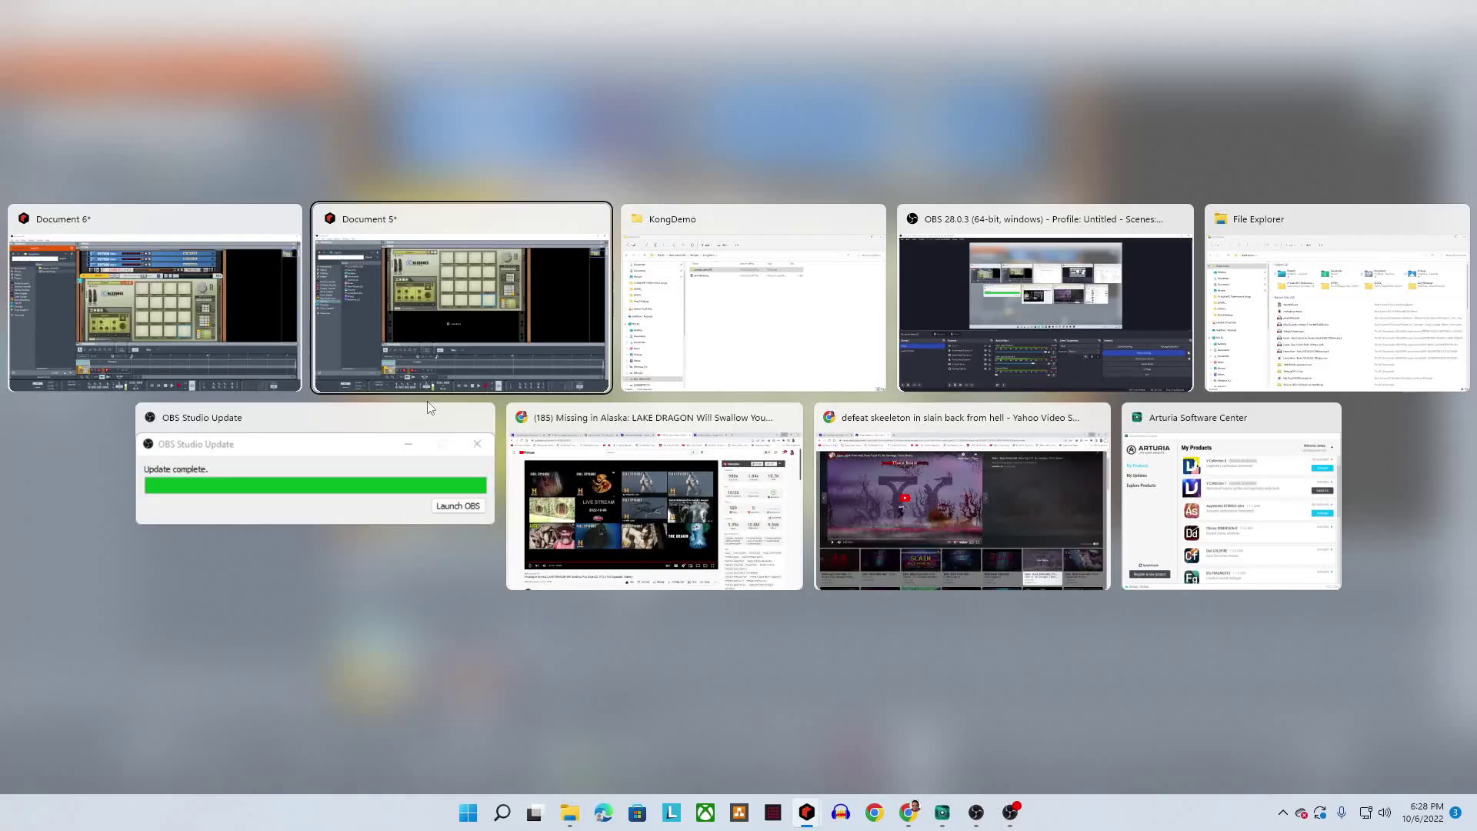
{"action": "left_click", "coordinate": [780, 314]}
{"action": "left_click_drag", "start_coordinate": [942, 357], "coordinate": [548, 198]}
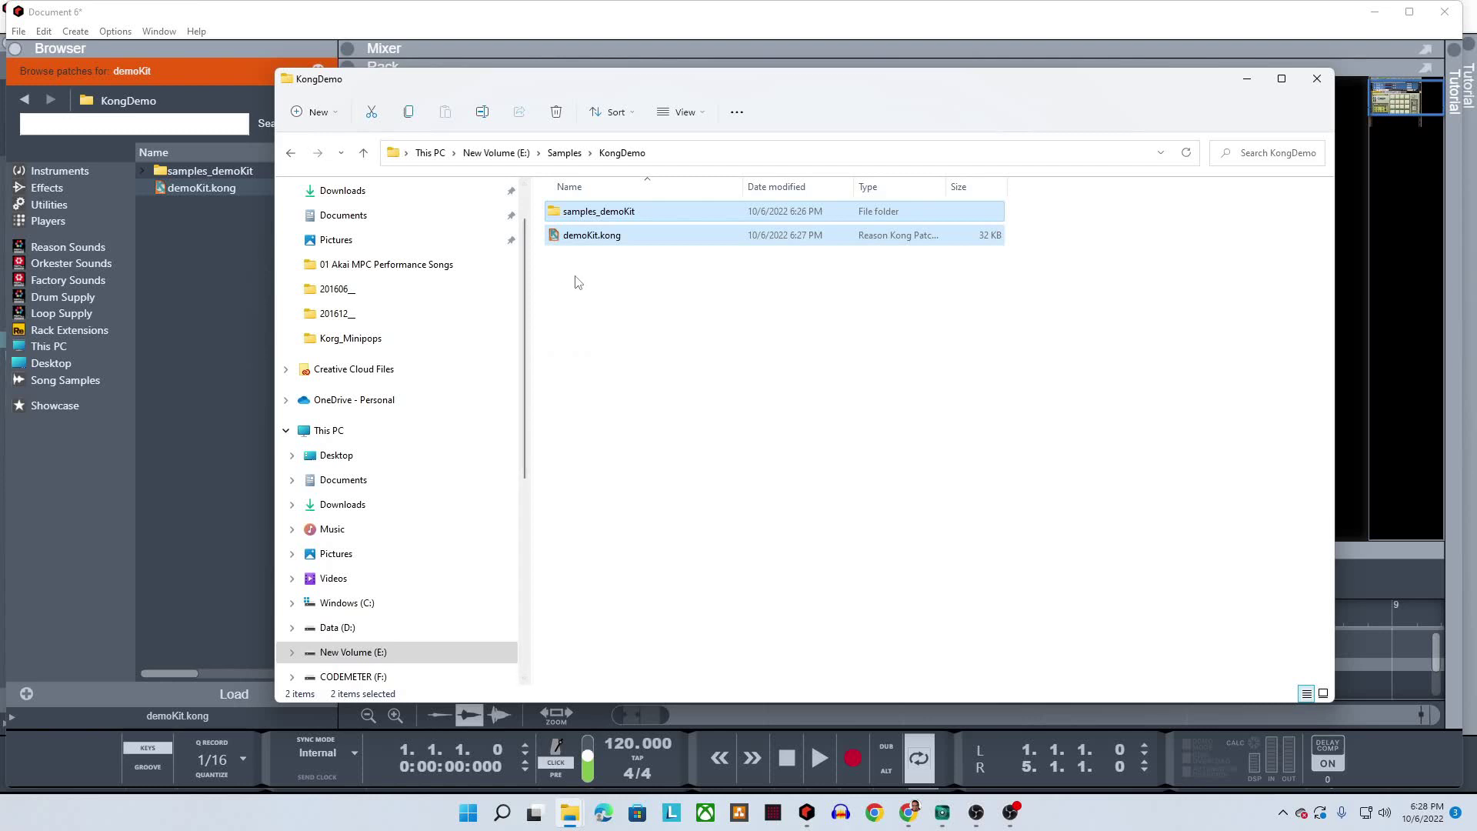